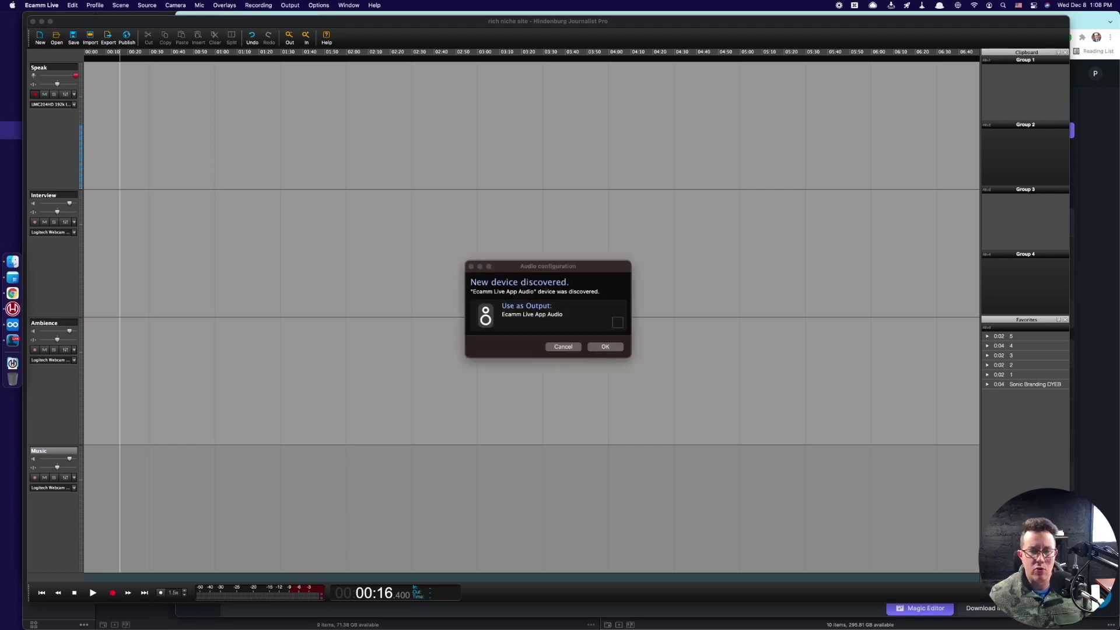
- Dismiss the new audio device prompt and scroll through Riverside.fm's DYEB Studio recordings before returning to Hindenburg
click(558, 348)
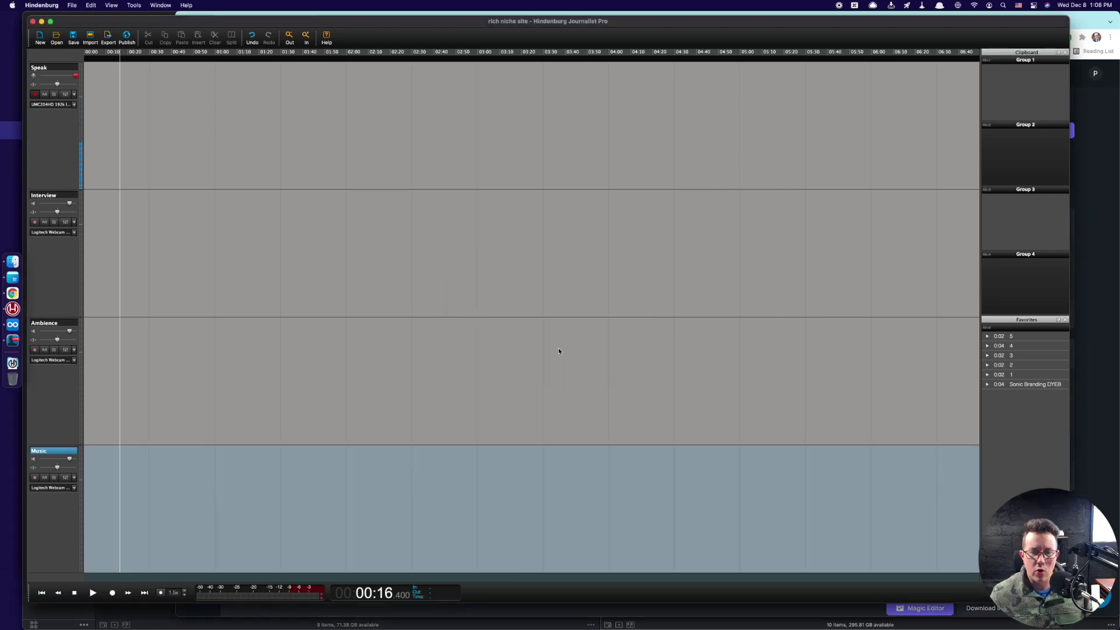
click(19, 296)
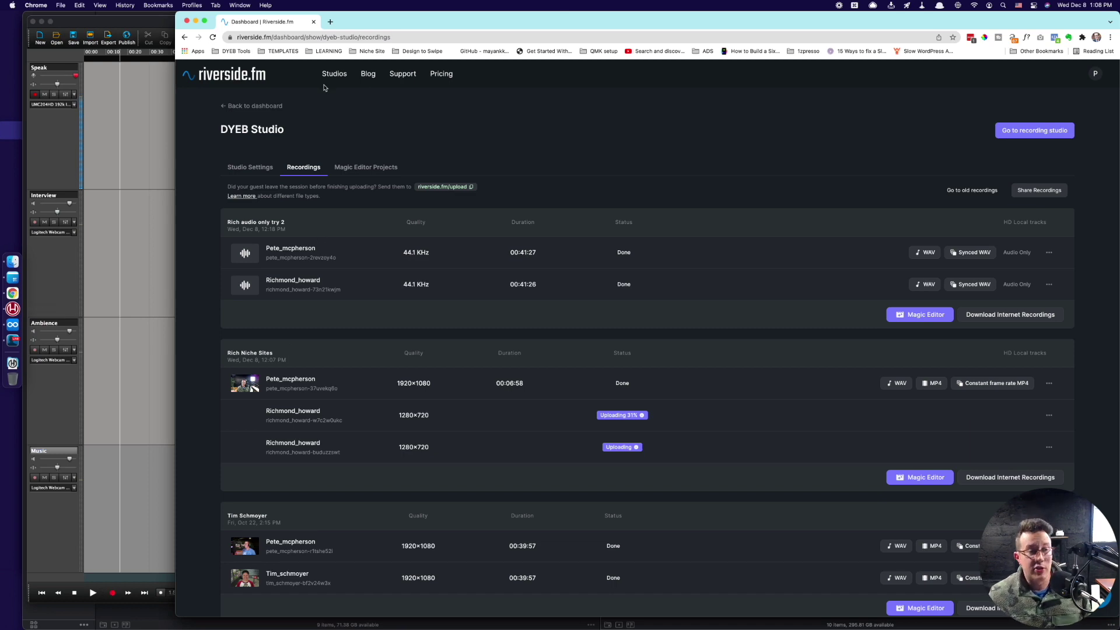
scroll(215, 76, up, 5)
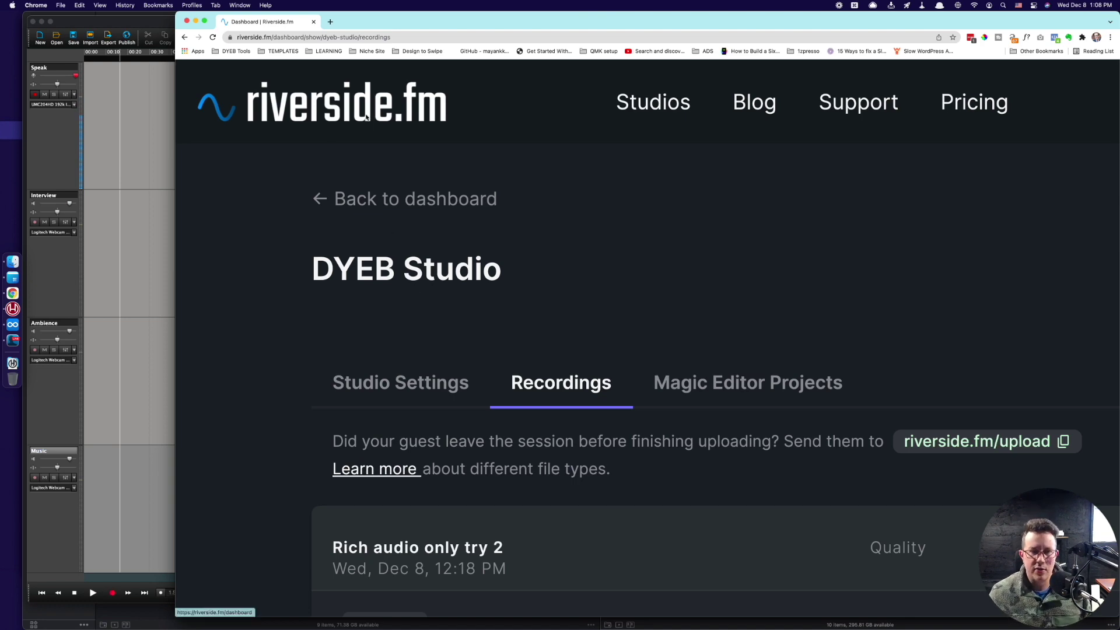
scroll(418, 161, down, 5)
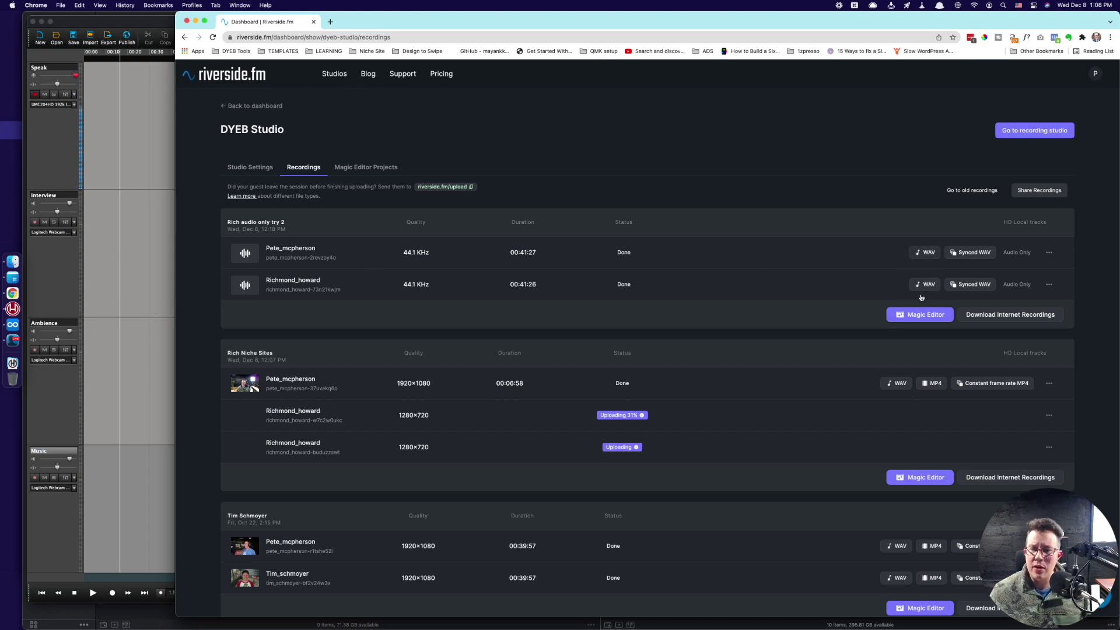
key(super+Tab)
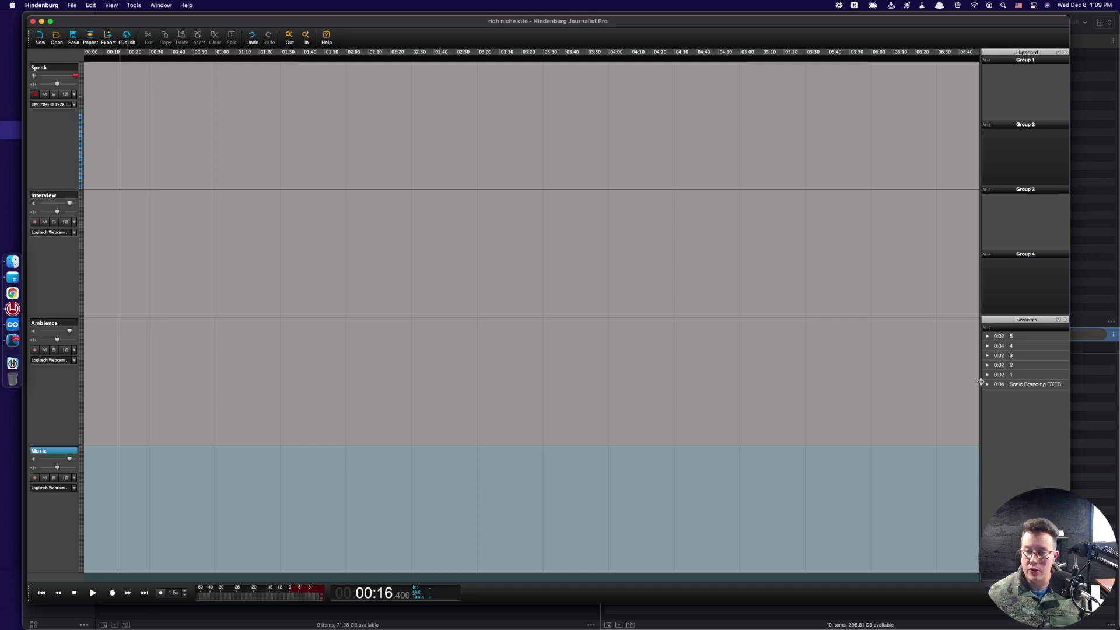
- Open the '3 rich niche sites' folder in QSpace to check its two WAV files, then return to Hindenburg
click(1077, 405)
click(638, 373)
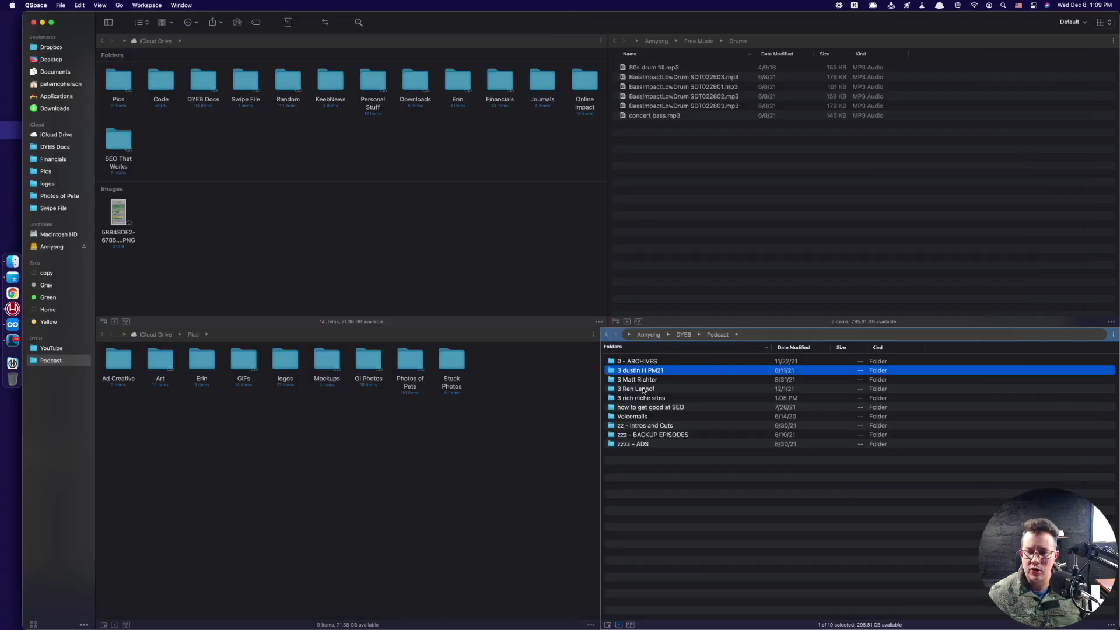
click(639, 399)
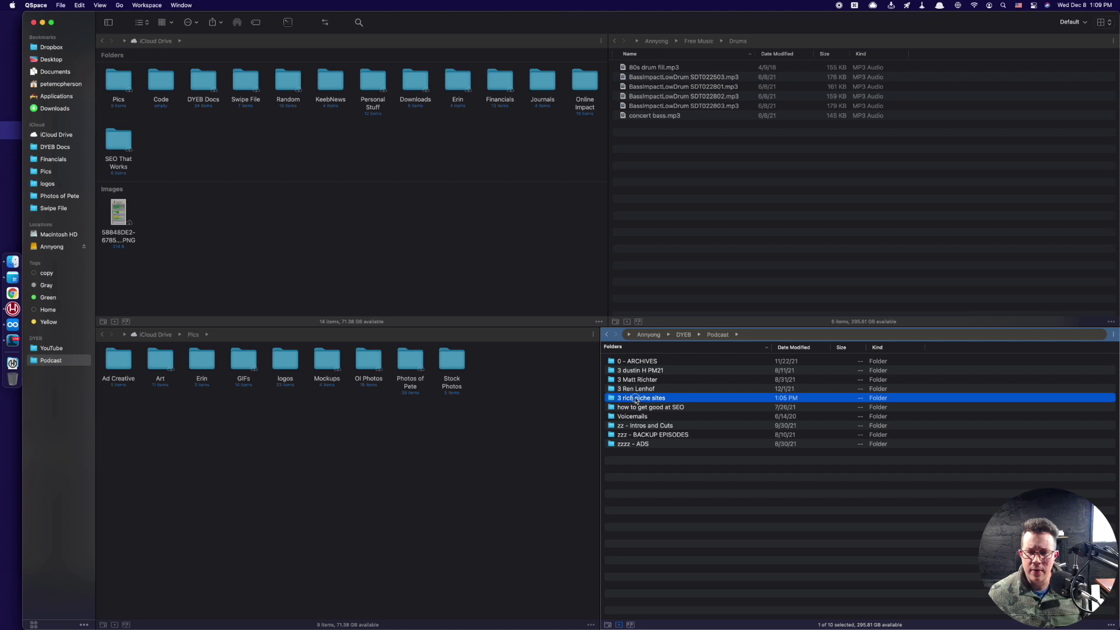
double_click(636, 400)
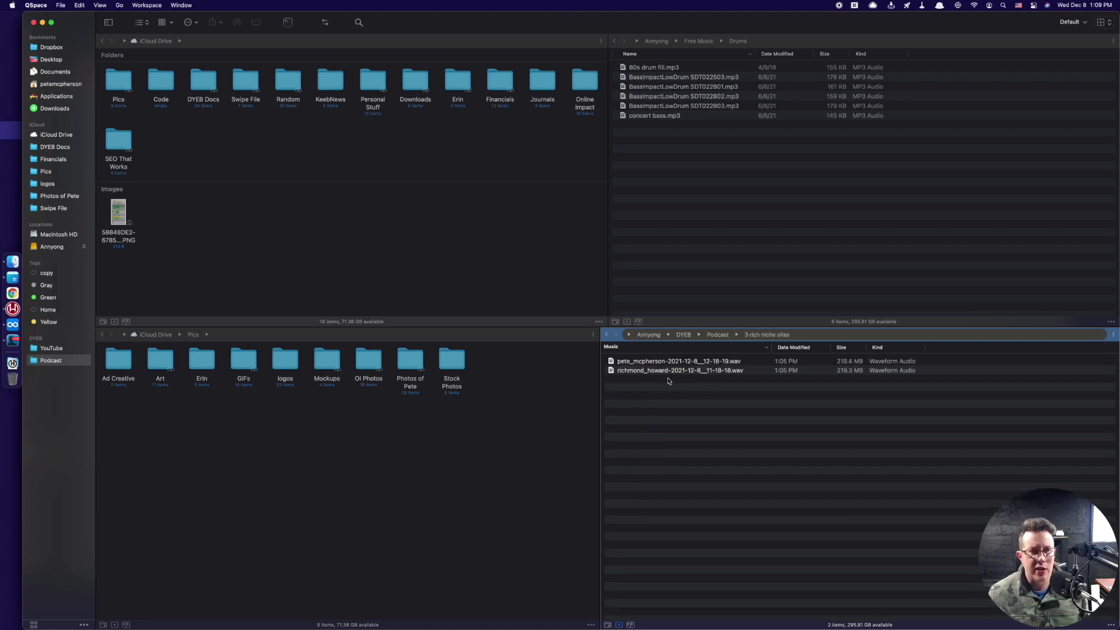
key(super+Tab)
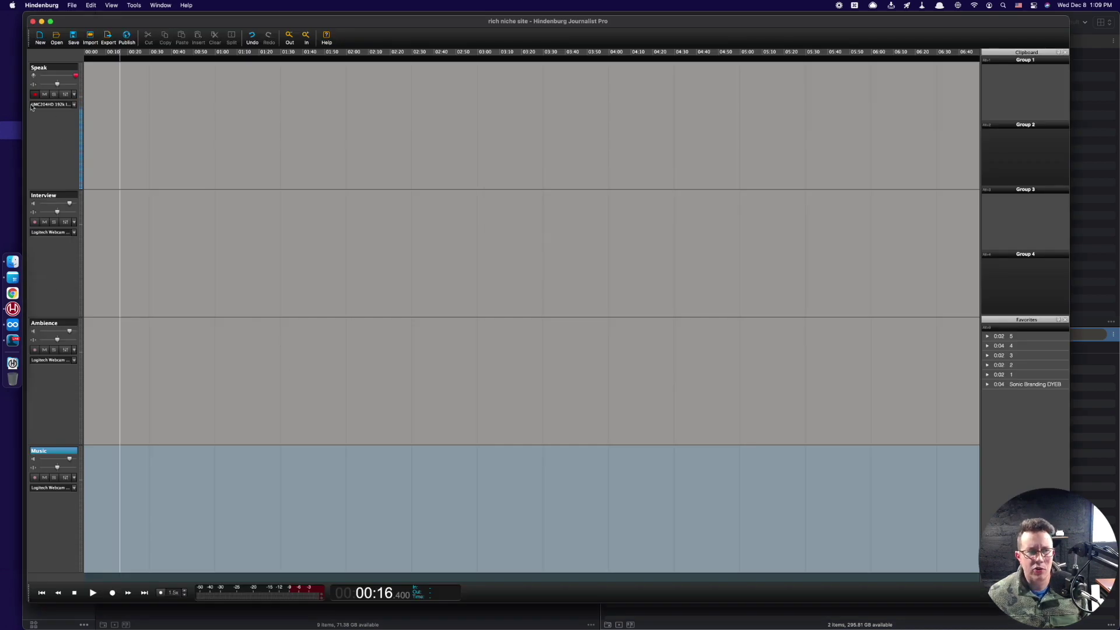
- Drop the 'Sonic Branding DYEB' sting from Favorites onto the Music track at 00:00
key(super+r)
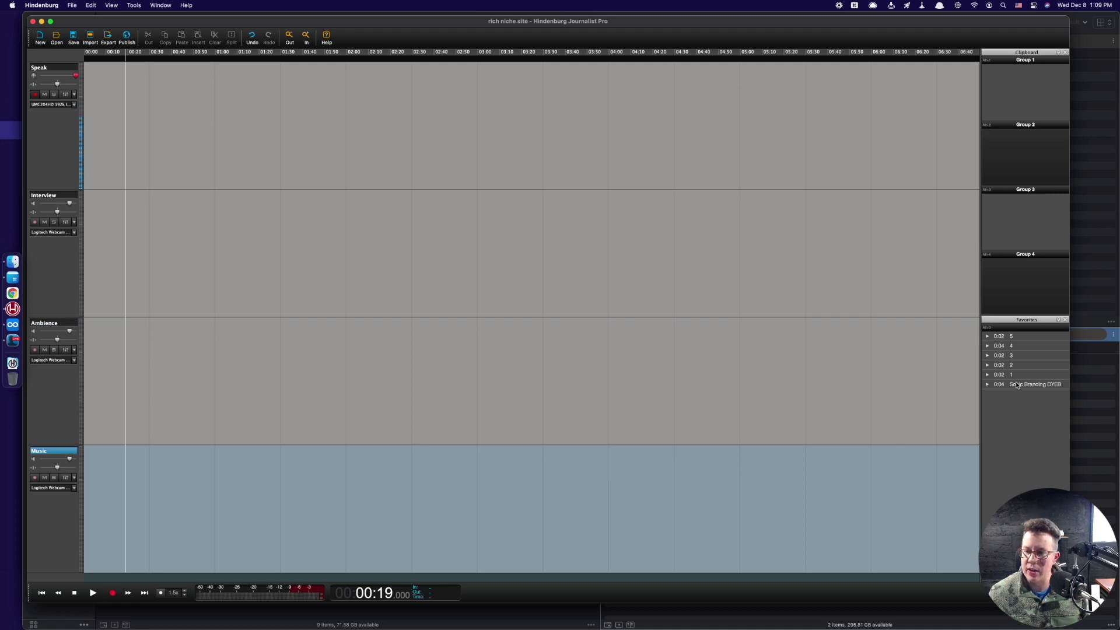
drag(1017, 386, 92, 500)
scroll(90, 494, up, 4)
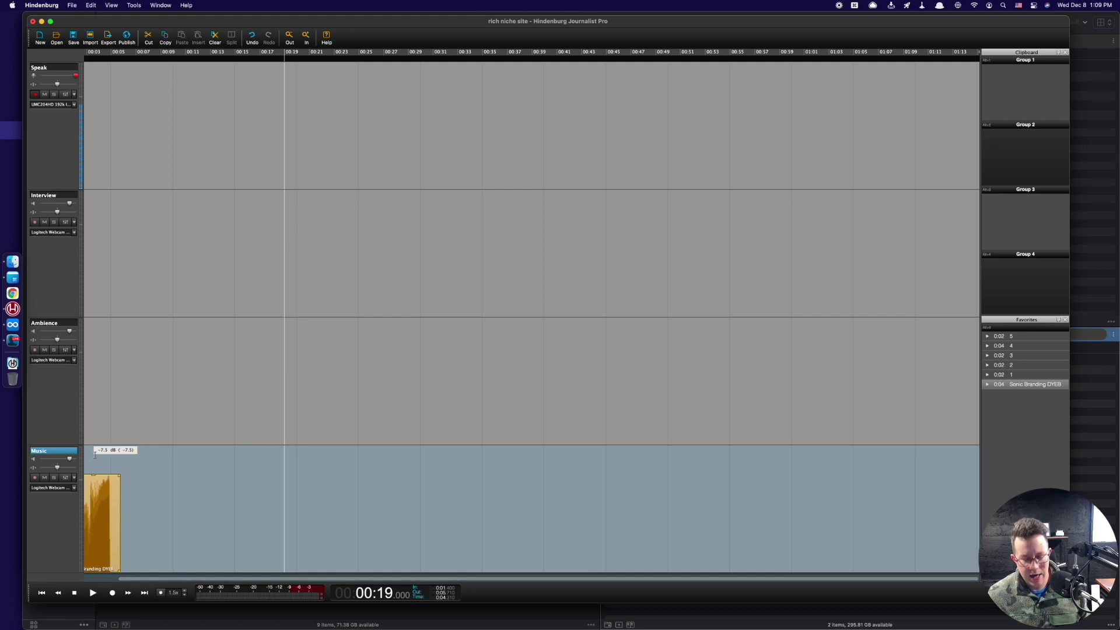
scroll(95, 455, left, 2)
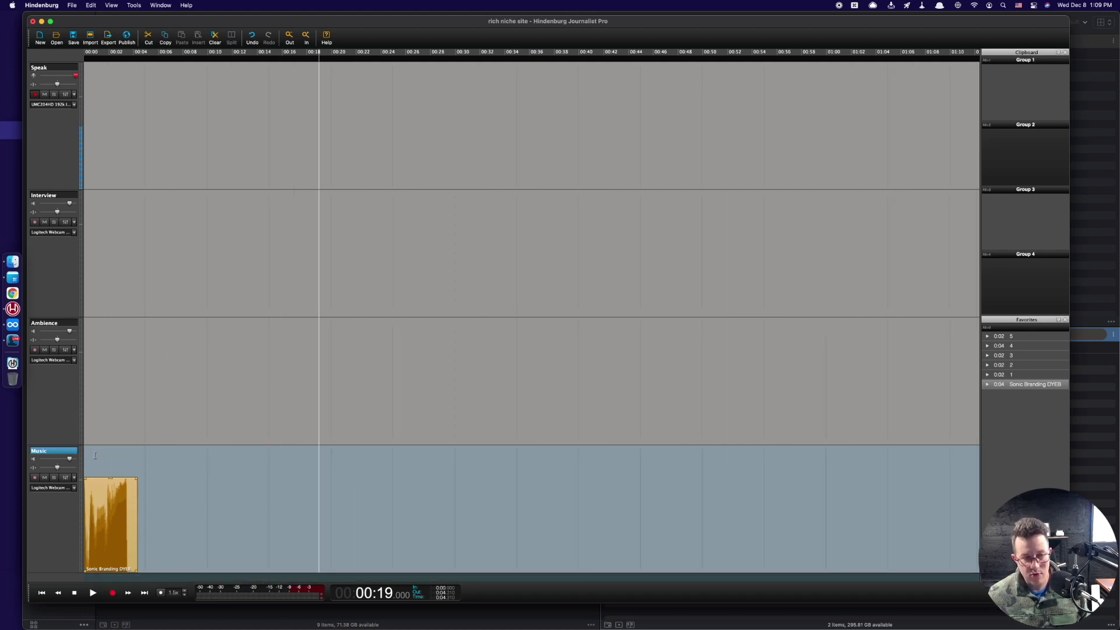
click(95, 456)
- Move the playhead to about 00:07 and make the Speak track the recording target
click(136, 434)
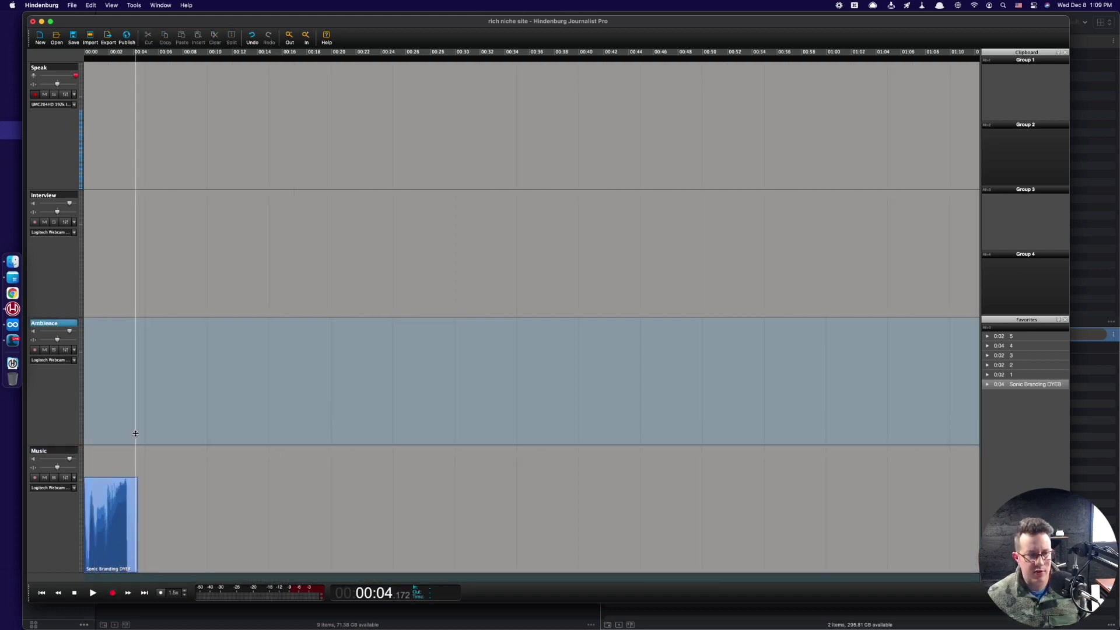
click(172, 416)
click(152, 172)
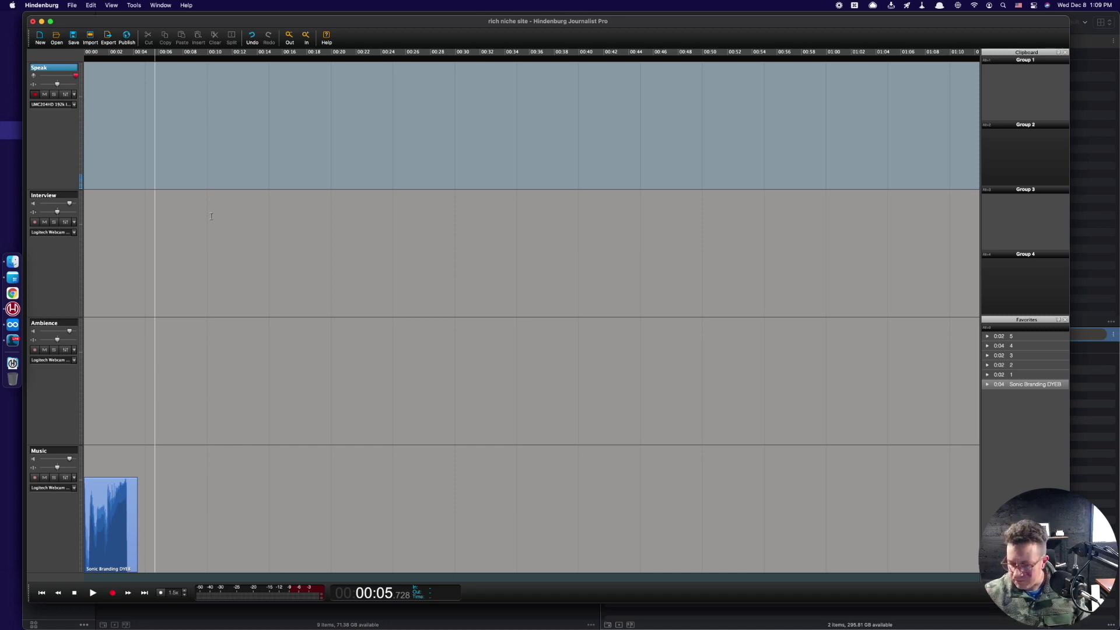
- Record the spoken intro on the Speak track until it passes about 02:22
key(shift+space)
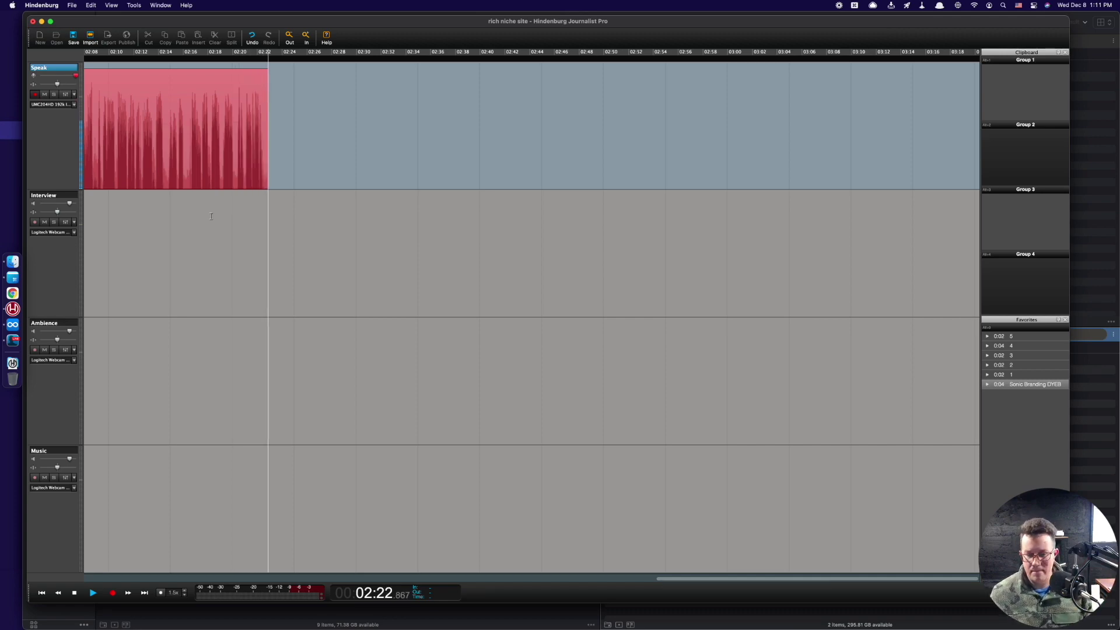
- Stop the intro recording and clear a temporary 02:22–02:31 range on the Interview track
key(ctrl+Up)
key(ctrl+Up)
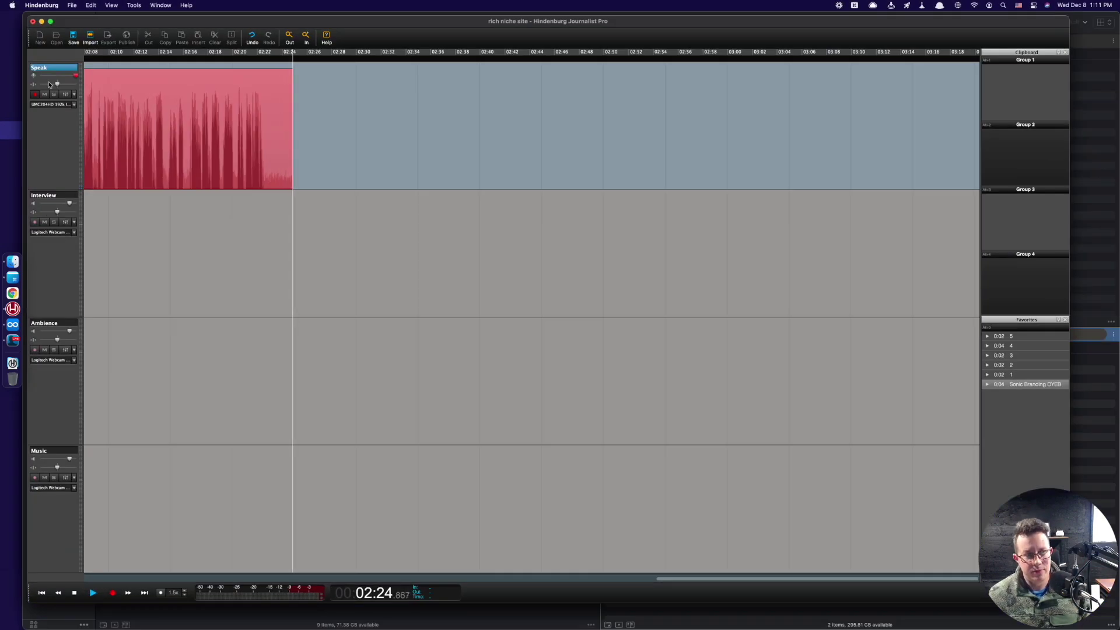
key(space)
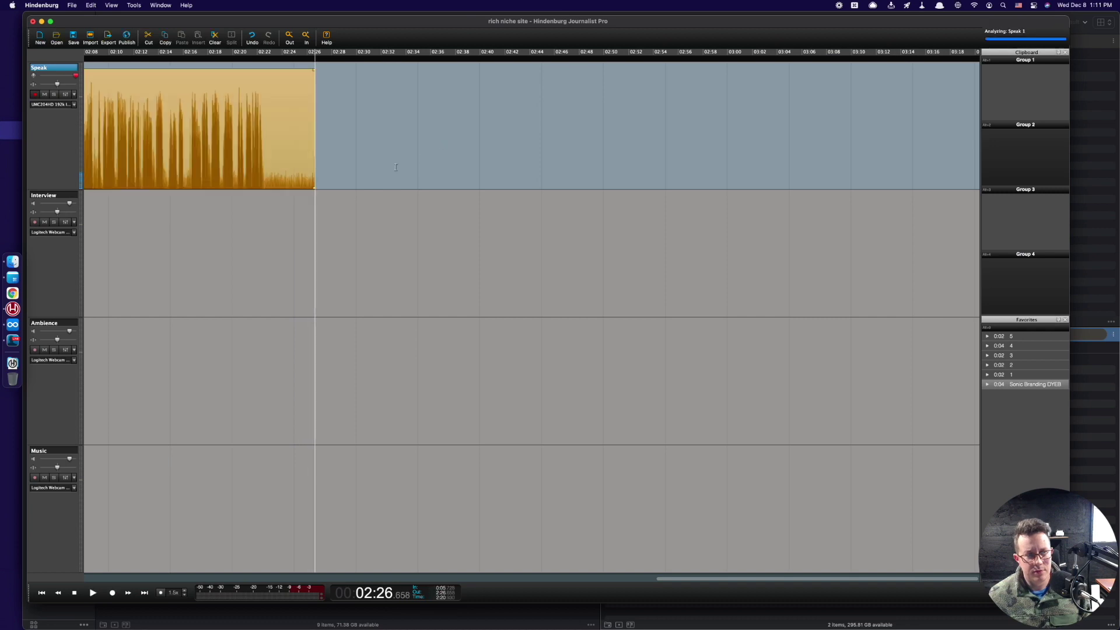
click(286, 245)
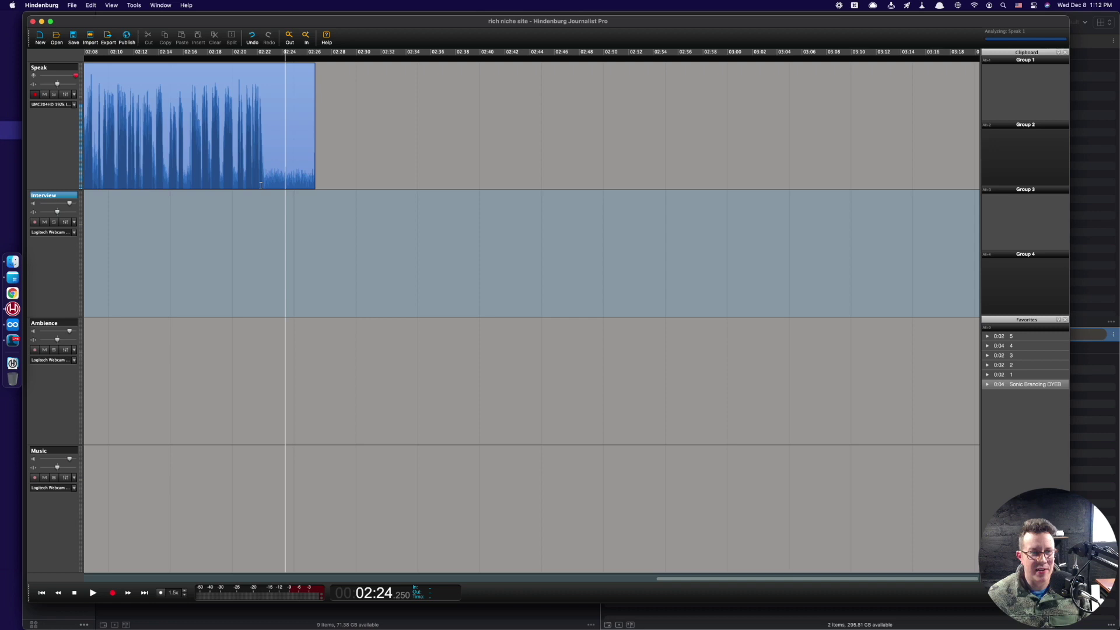
drag(266, 182, 377, 189)
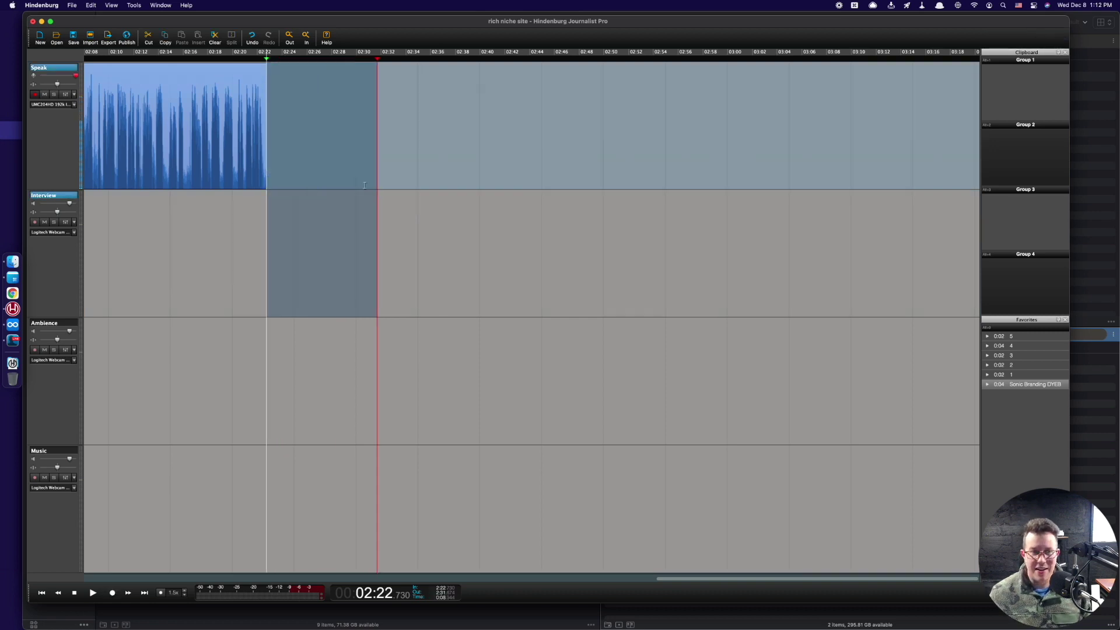
click(235, 236)
click(238, 224)
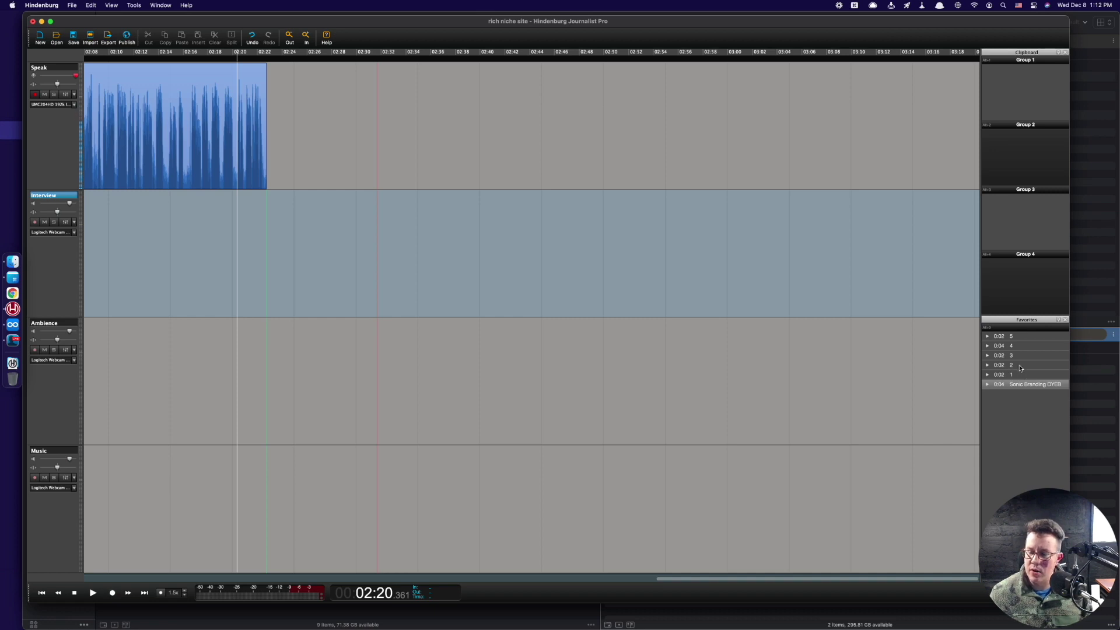
- Place the 2-second sting '1' on the Music track right at the intro's end and audition it
drag(1018, 376, 273, 511)
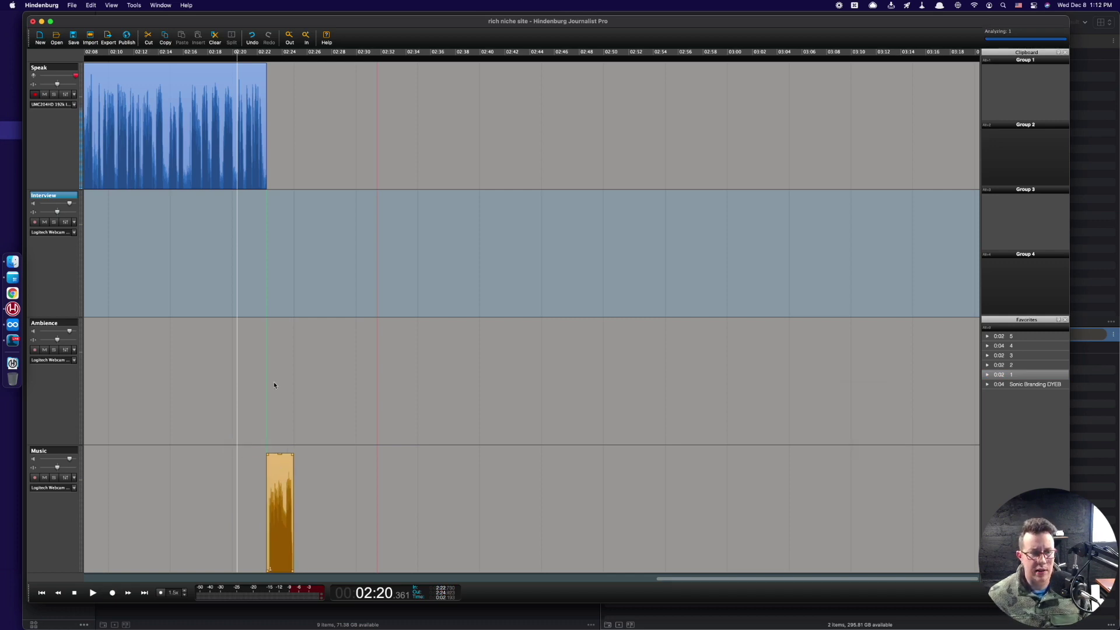
scroll(263, 260, up, 5)
click(296, 262)
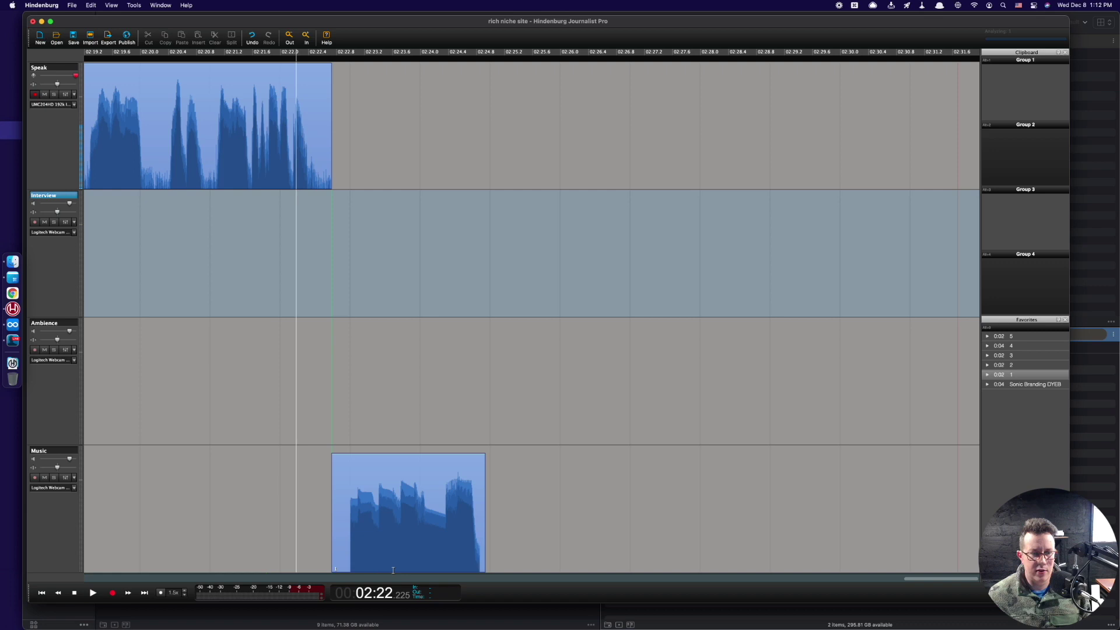
click(409, 494)
drag(408, 494, 394, 490)
key(space)
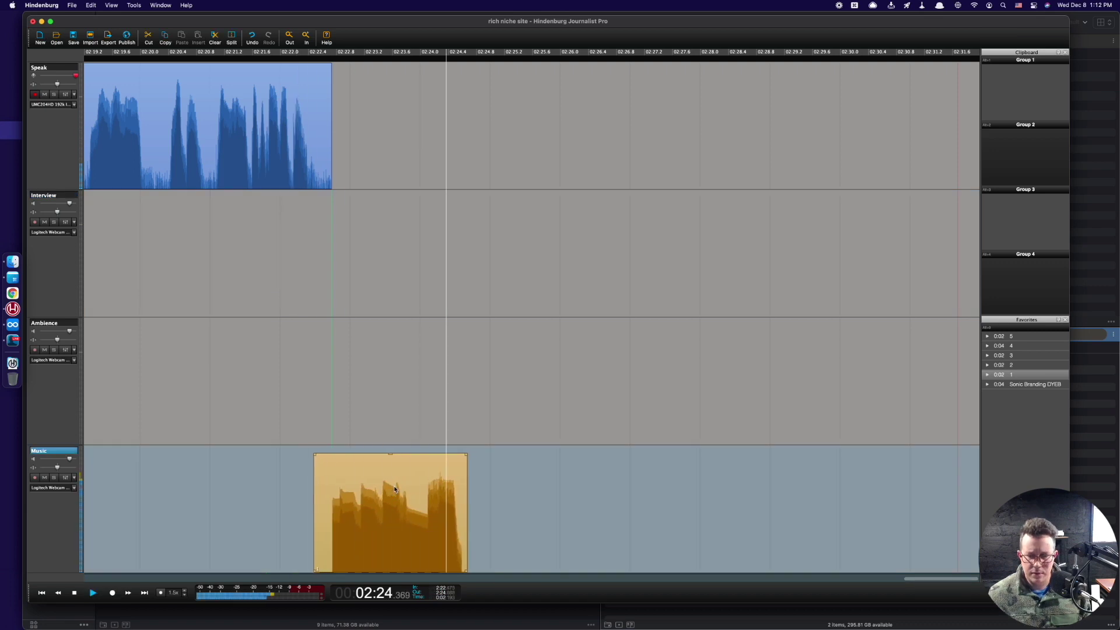
key(space)
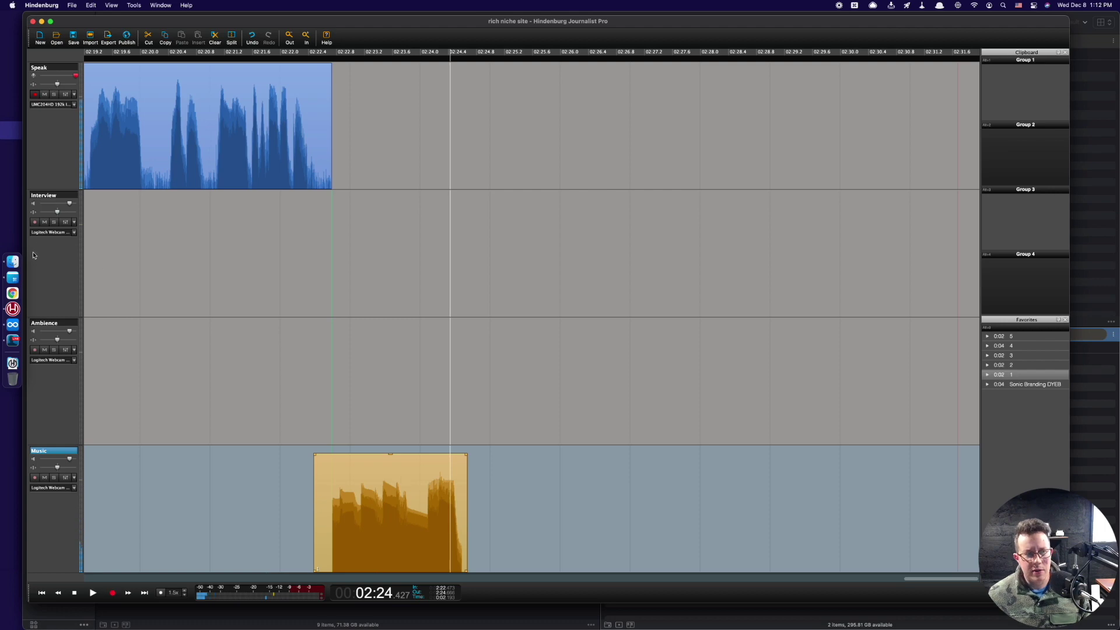
- Drop the first WAV recording onto the Interview track and the second onto the Ambience track
click(13, 277)
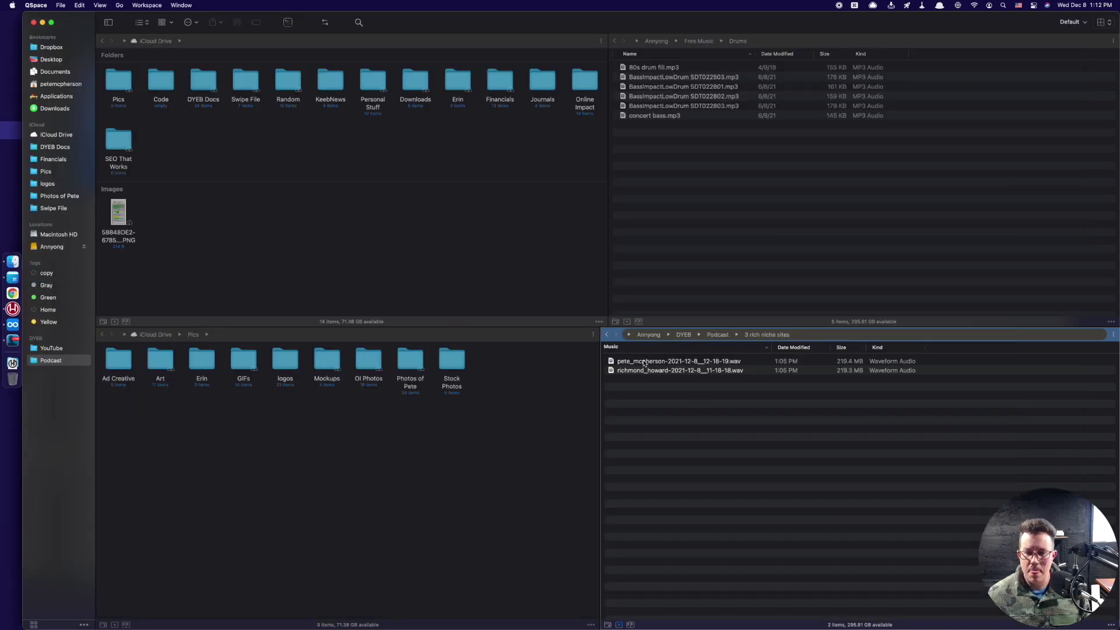
drag(644, 363, 490, 248)
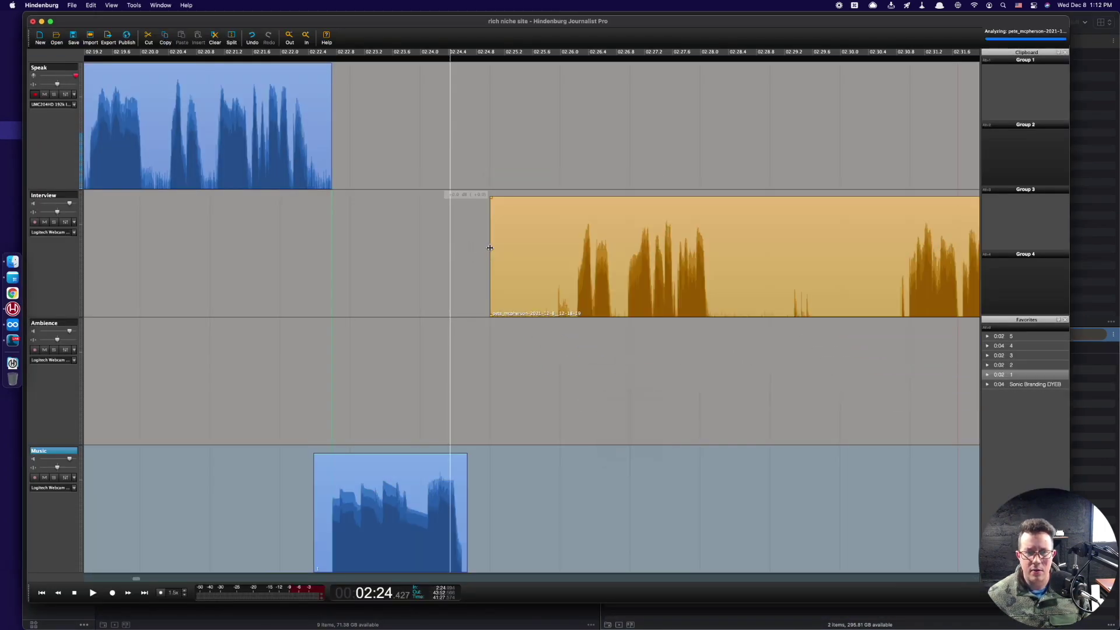
click(12, 277)
drag(637, 372, 528, 378)
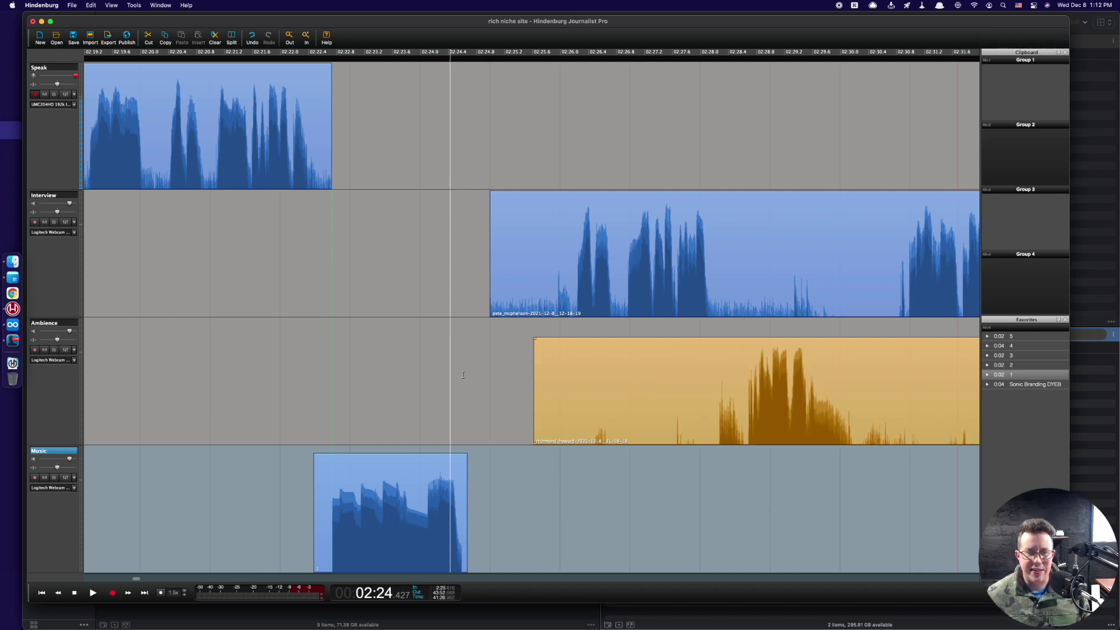
- Align the Ambience clip with the Interview clip and delete the silent opening from both
click(529, 229)
click(465, 118)
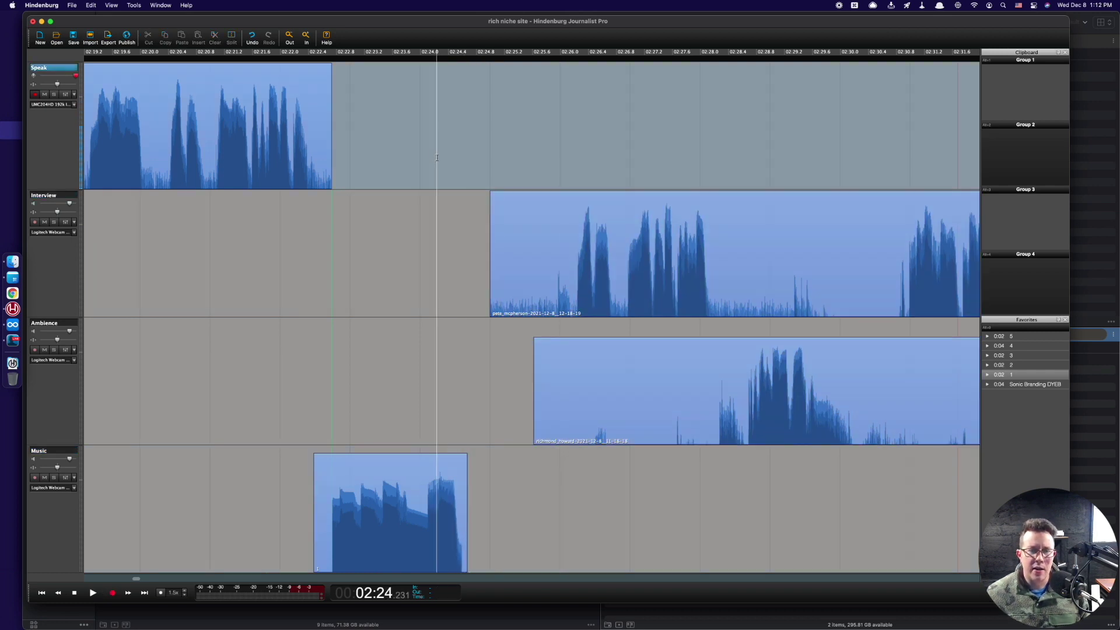
click(580, 352)
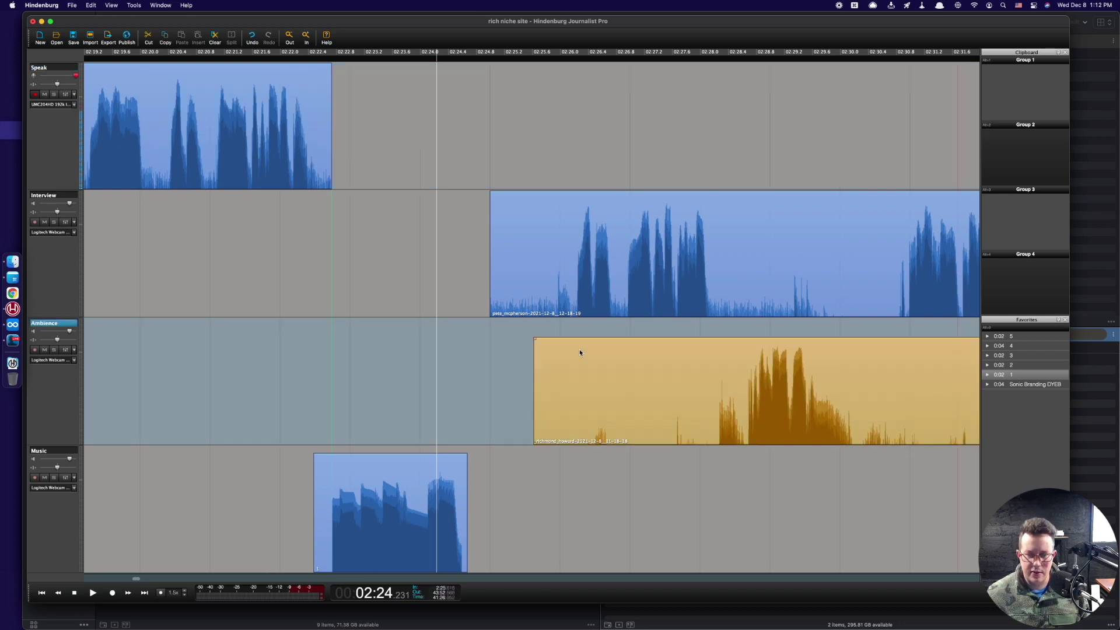
key(alt+Left)
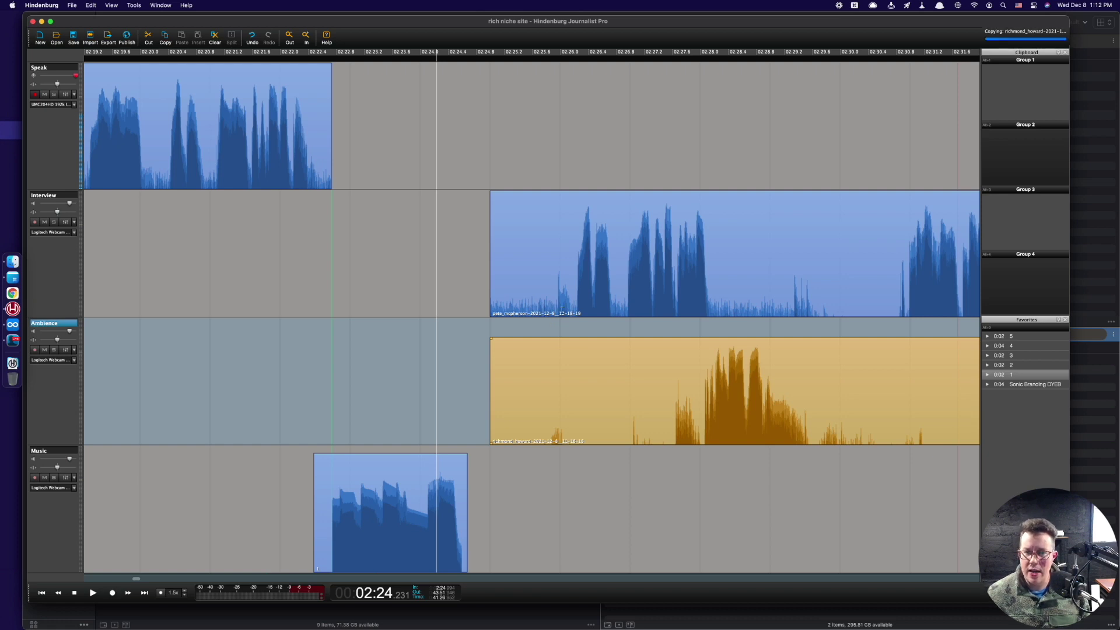
drag(570, 304, 483, 396)
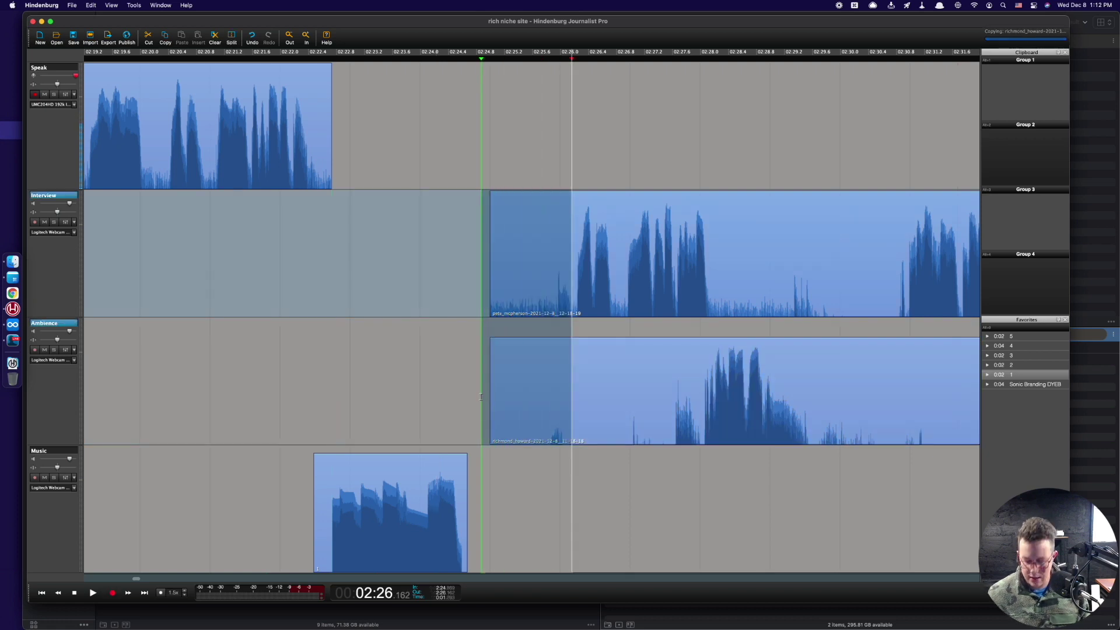
key(BackSpace)
click(455, 297)
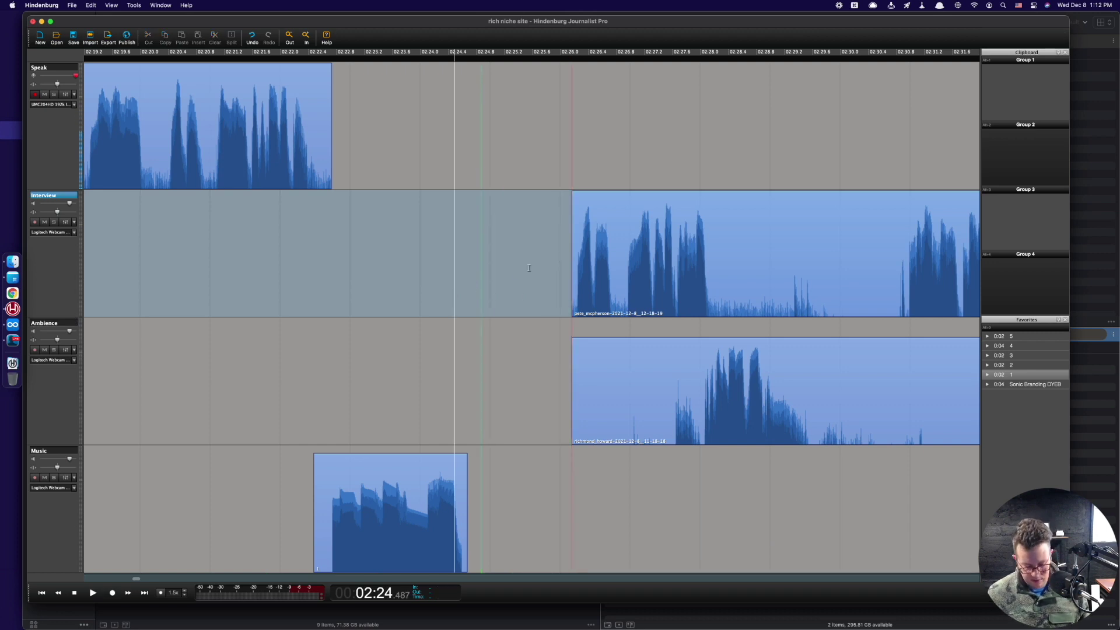
- Slide both interview clips left against the intro music's end and audition the transition
click(600, 227)
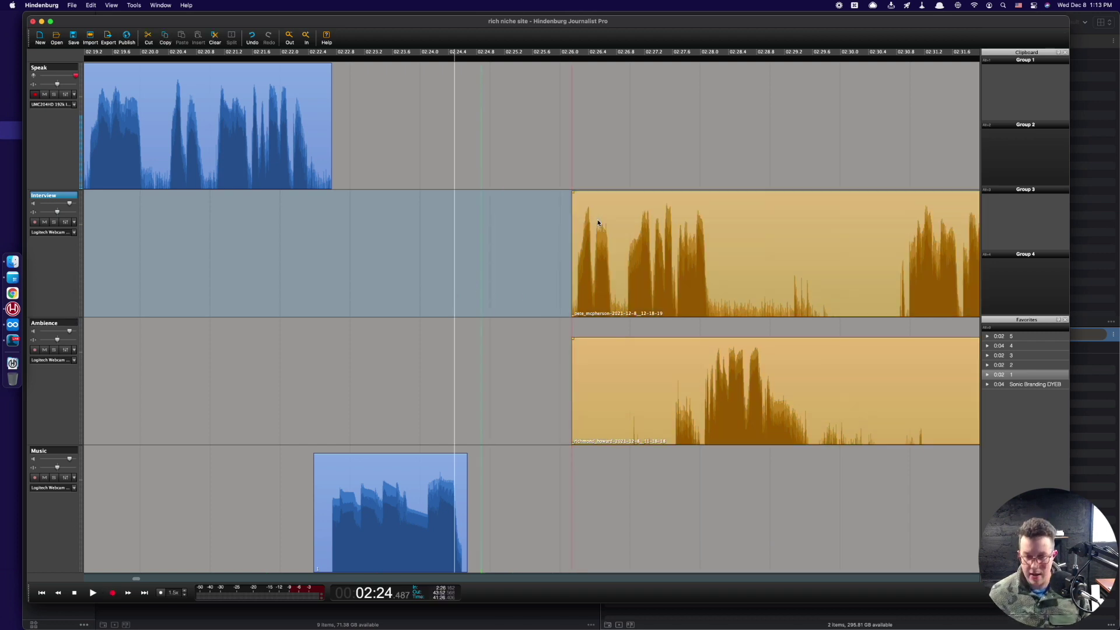
scroll(566, 221, down, 3)
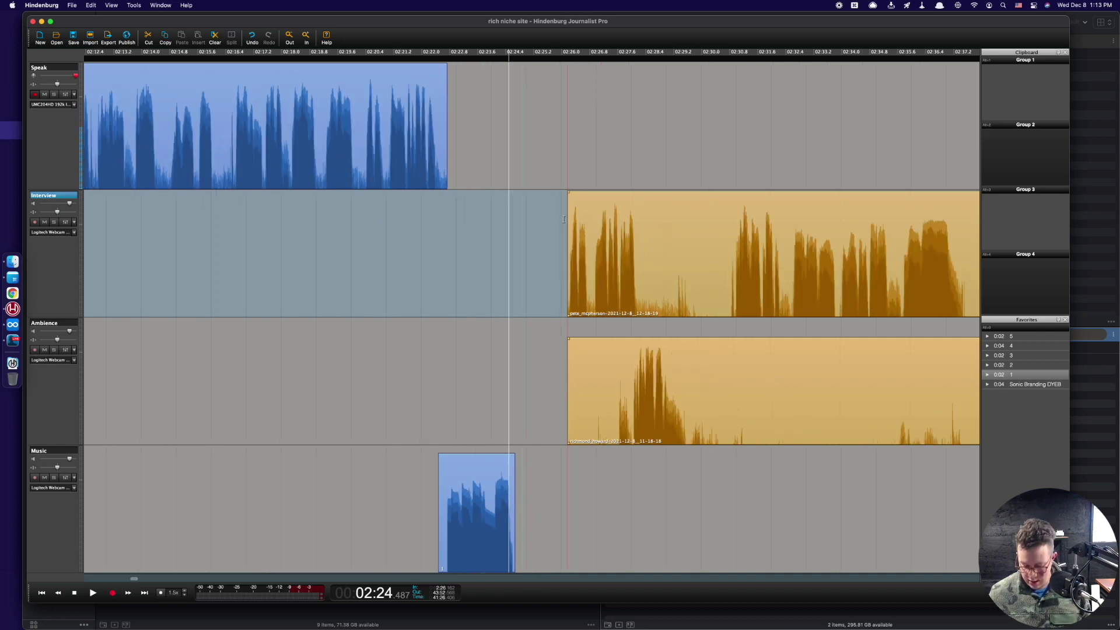
key(Left)
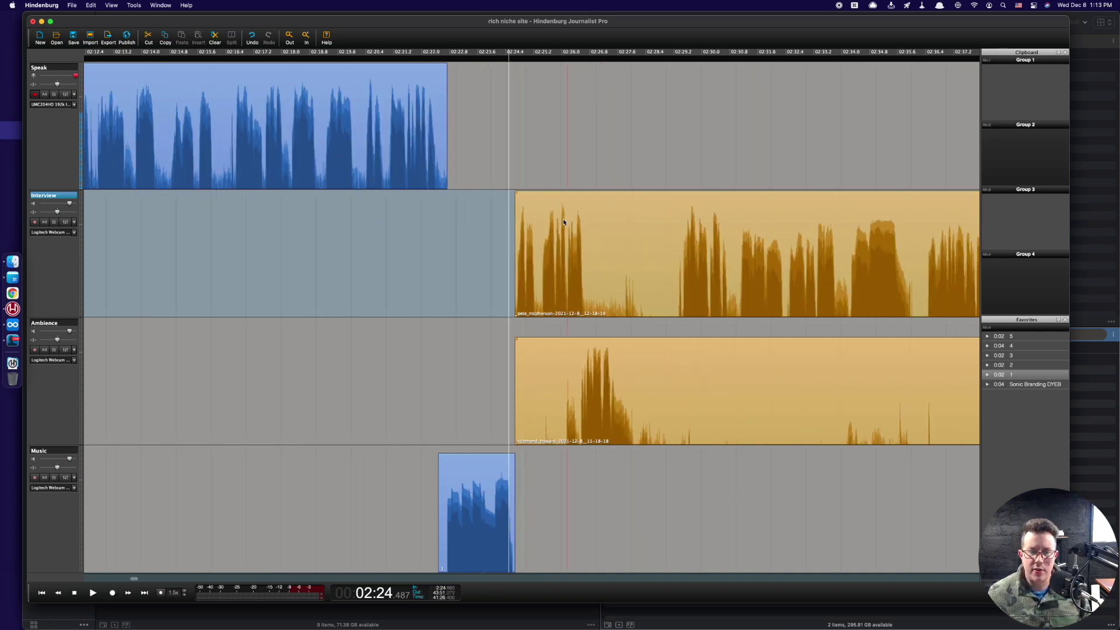
scroll(563, 218, up, 6)
key(Left)
key(Left)
key(Left)
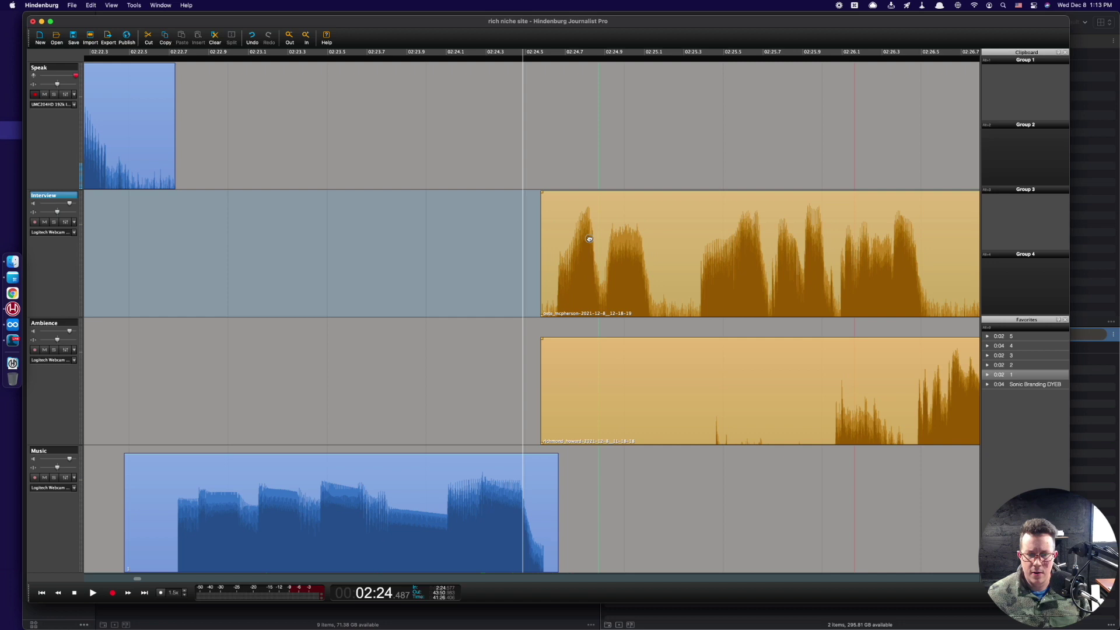
click(400, 271)
key(space)
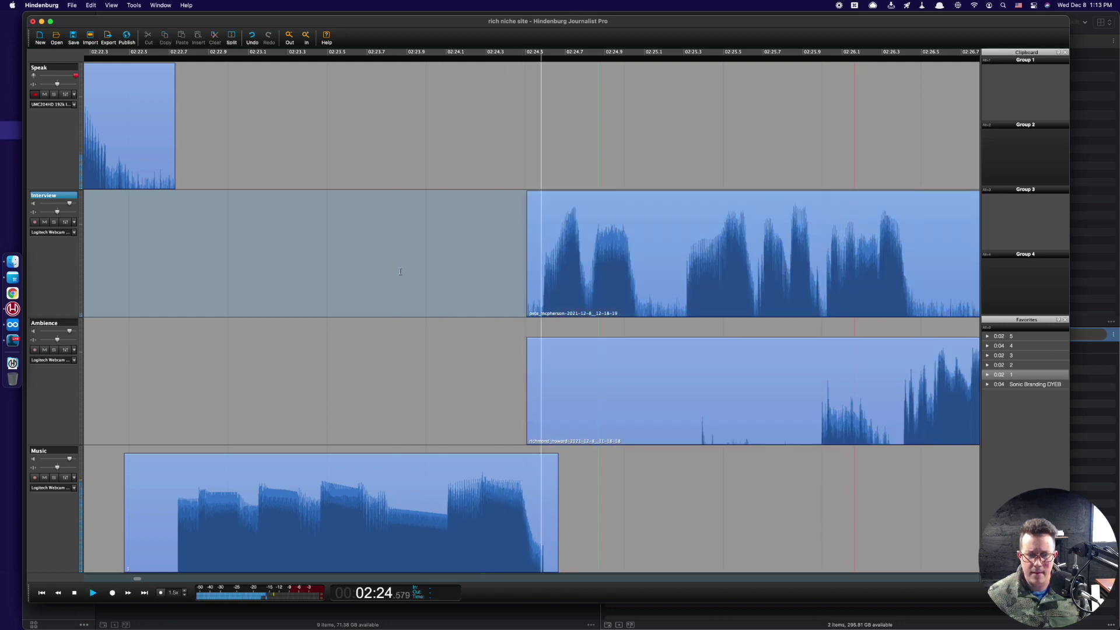
- Cut a stretch near 02:28 from both interview clips, close the gap, and play it back
scroll(424, 349, down, 4)
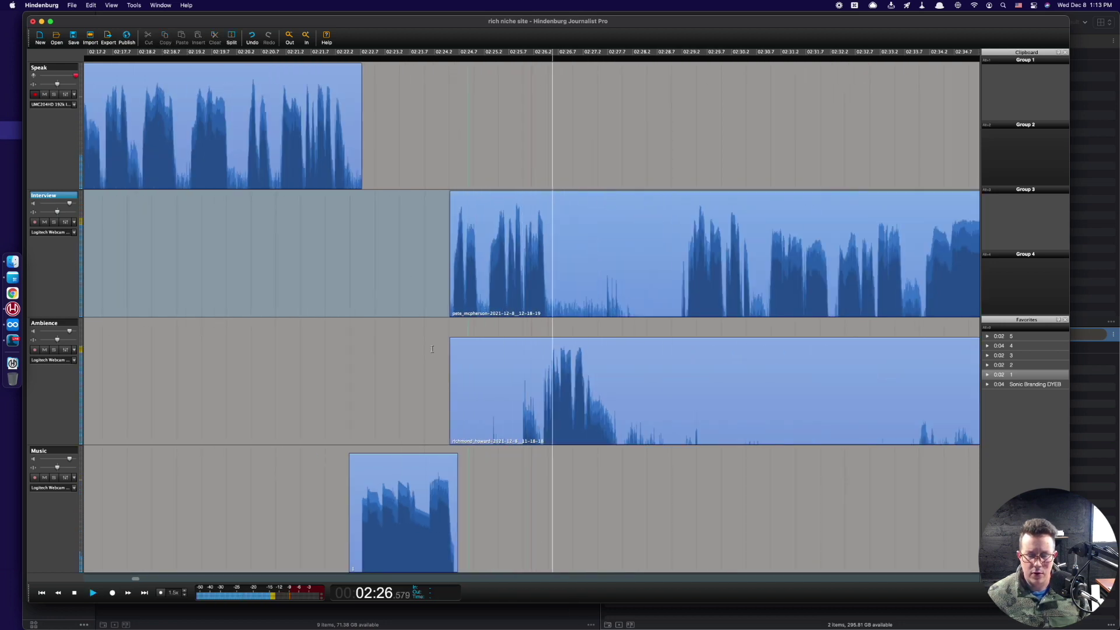
drag(630, 317, 675, 402)
key(Delete)
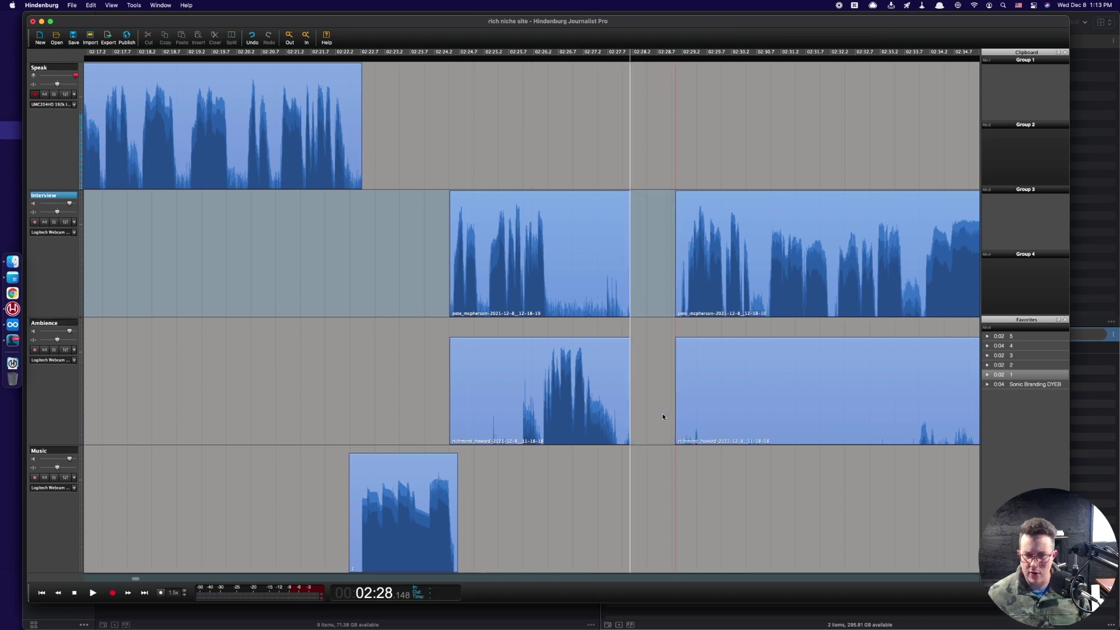
drag(703, 352, 682, 357)
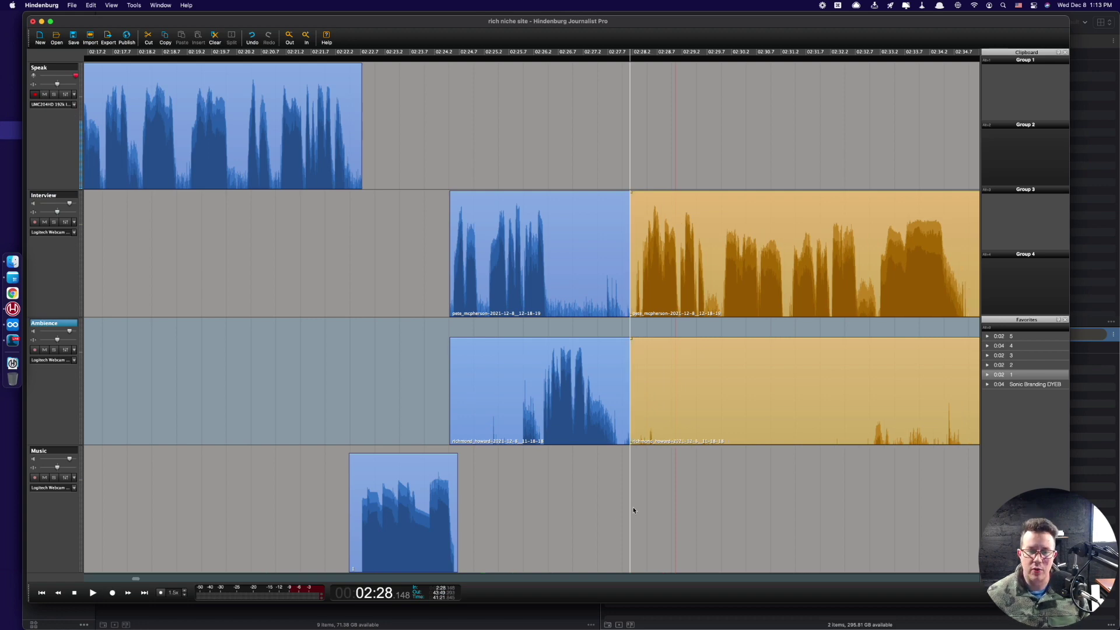
click(615, 518)
key(space)
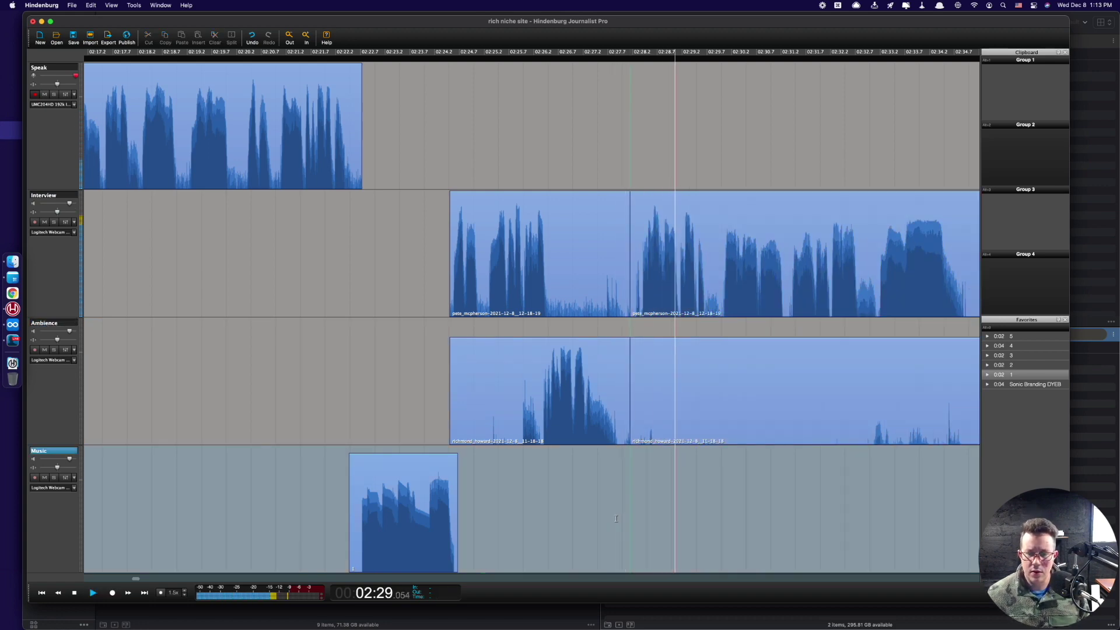
key(space)
scroll(616, 518, down, 5)
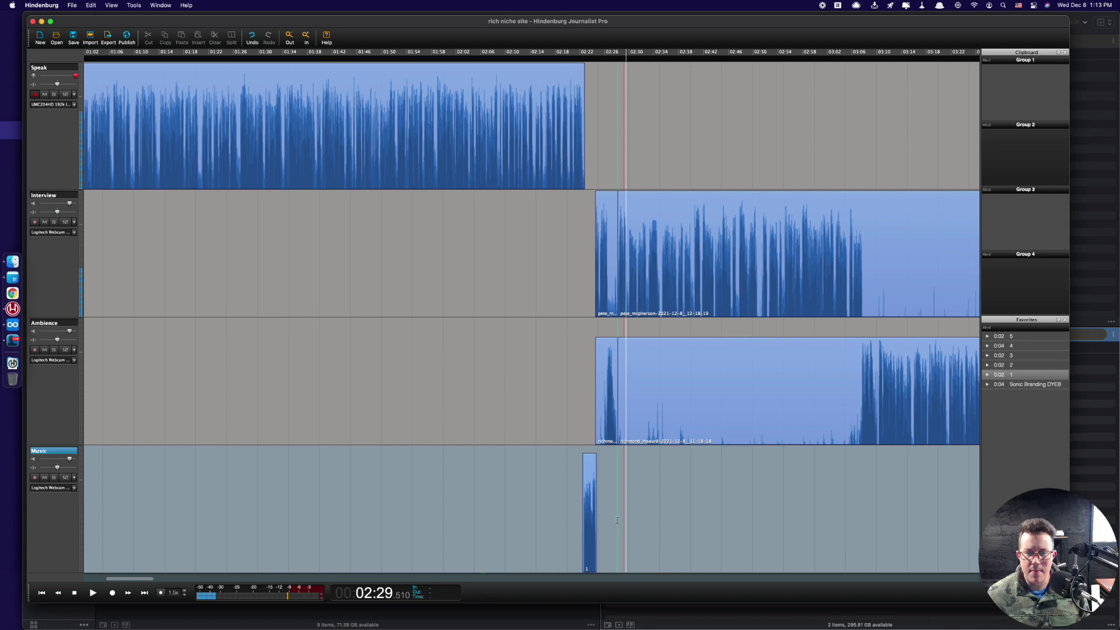
scroll(616, 519, down, 5)
scroll(167, 324, up, 2)
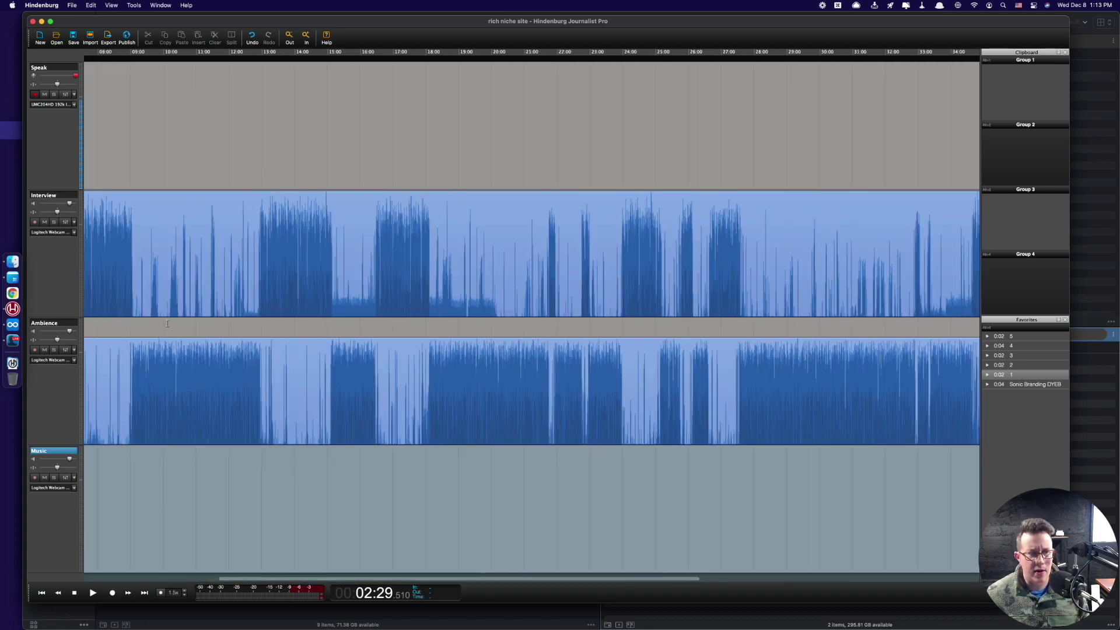
scroll(272, 336, right, 5)
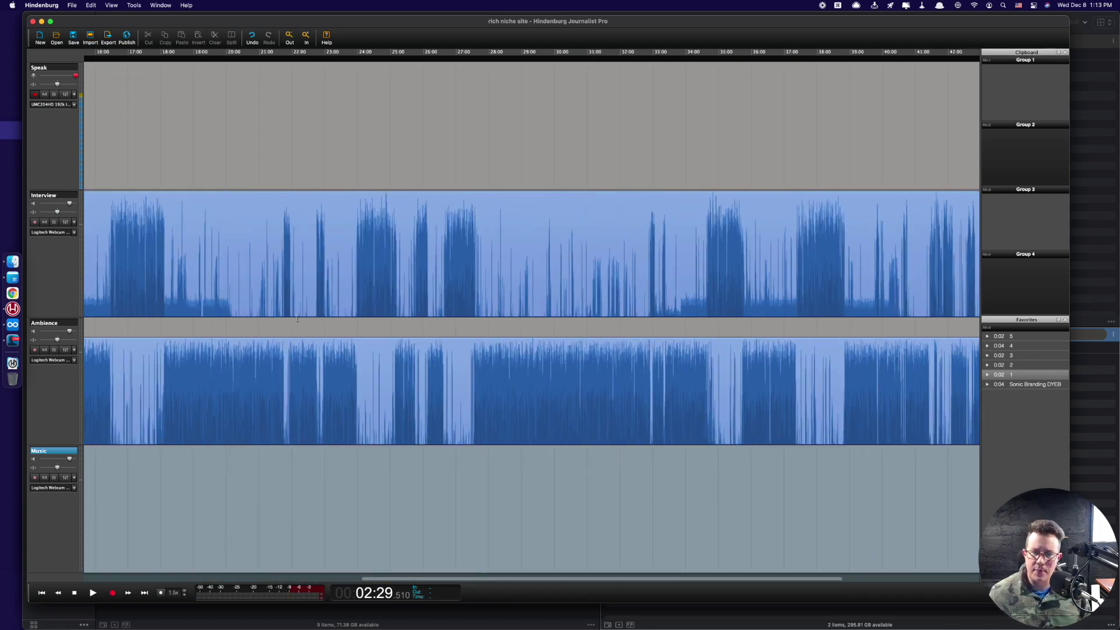
scroll(424, 320, right, 5)
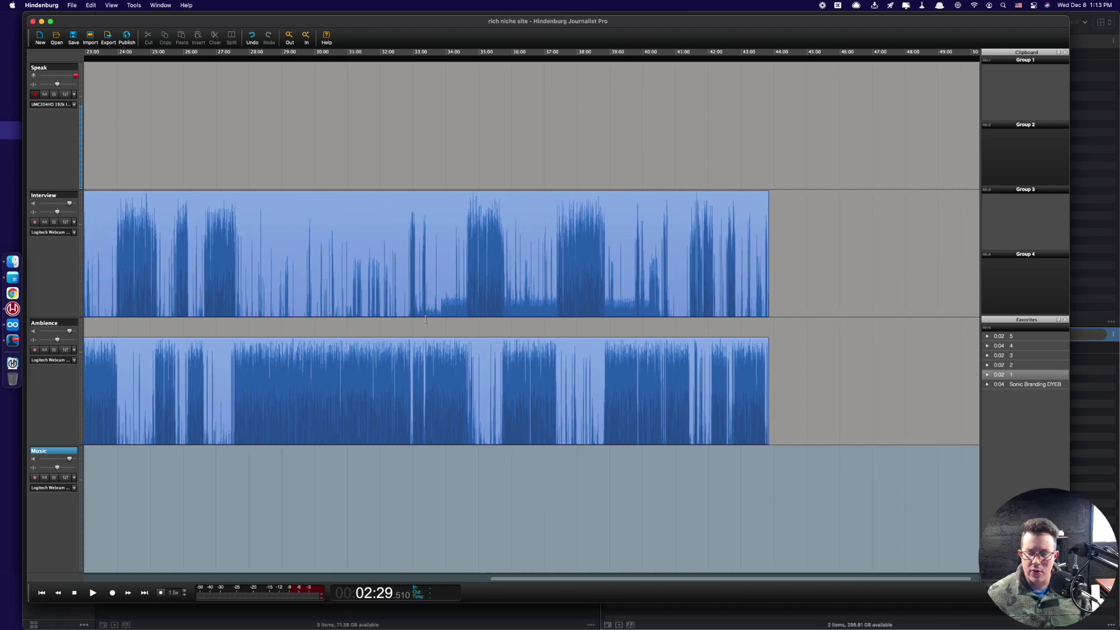
scroll(501, 239, left, 1)
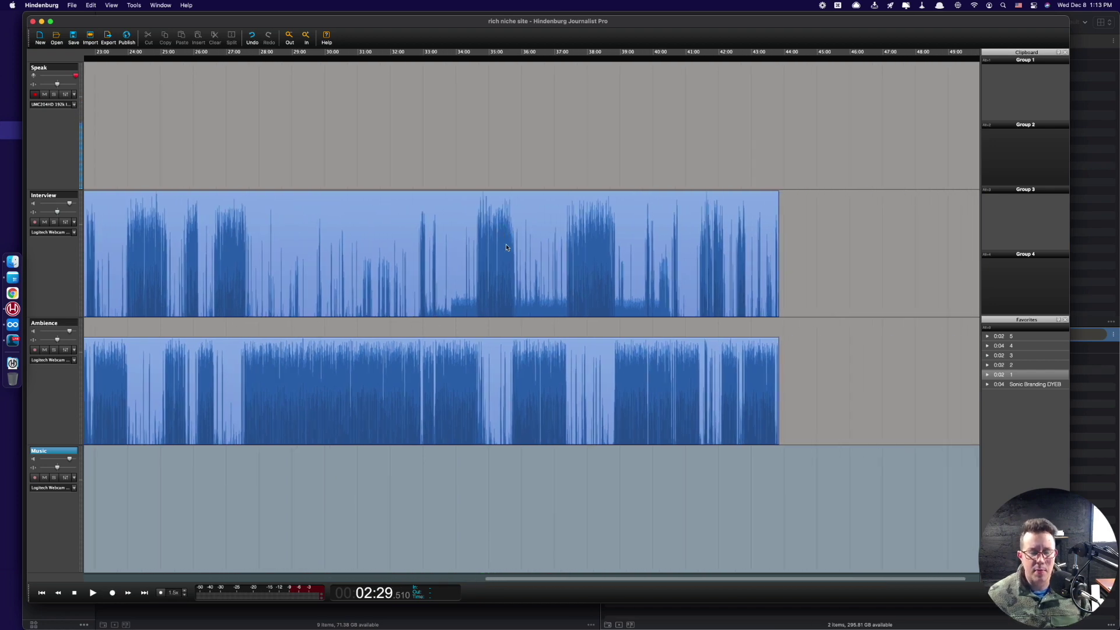
- Place Favorites clip 2 on the Music track and slide it to meet the interview's end
drag(1020, 365, 778, 499)
key(super+plus)
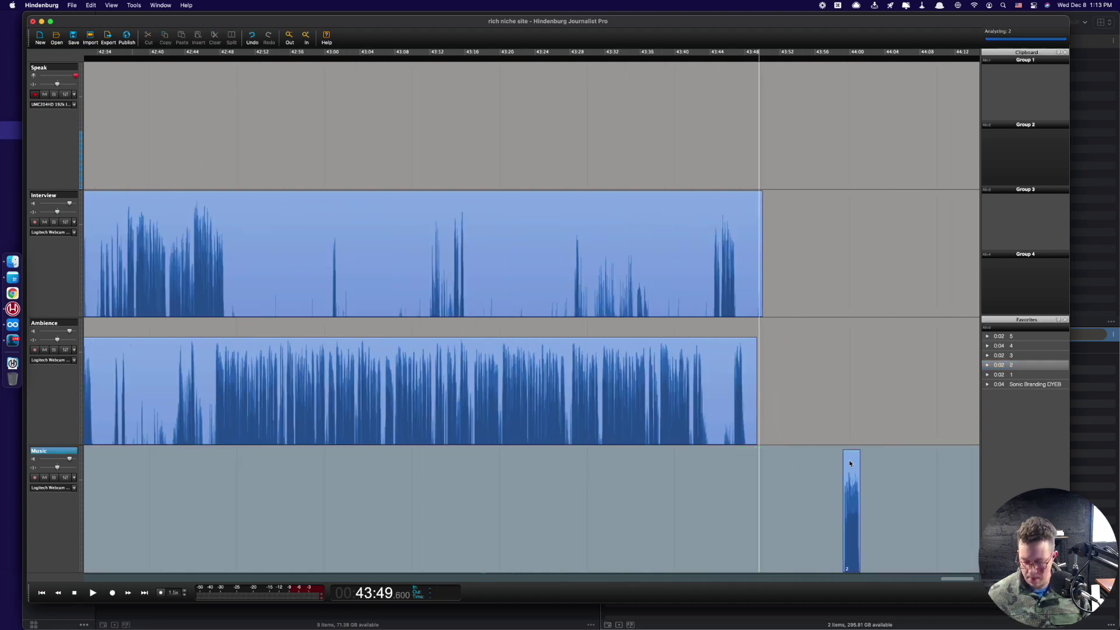
click(850, 464)
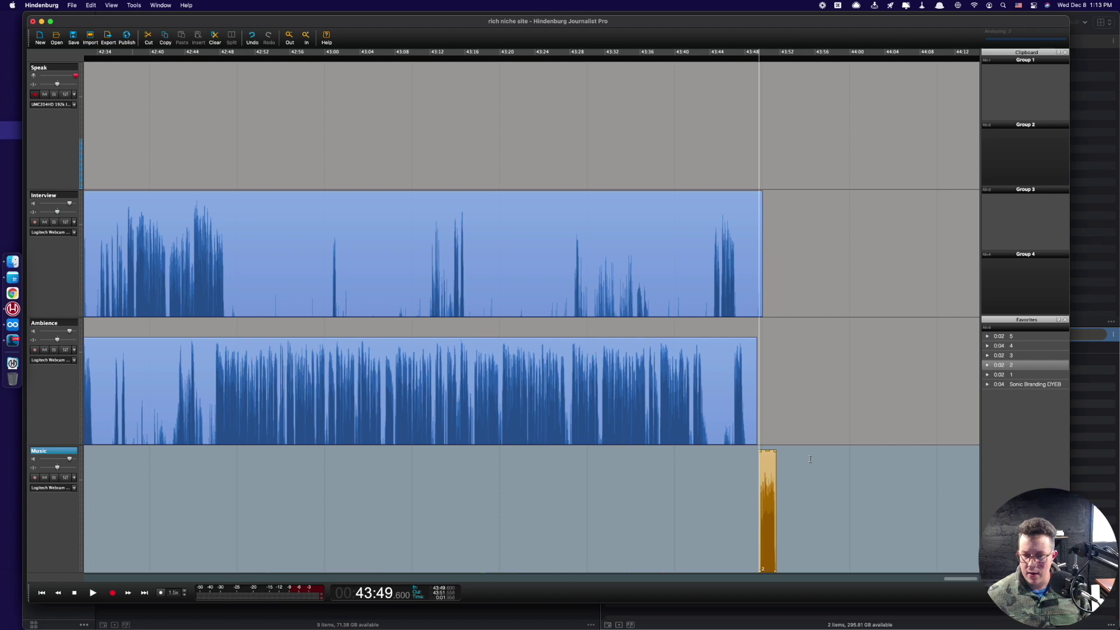
click(682, 467)
key(space)
key(super+plus)
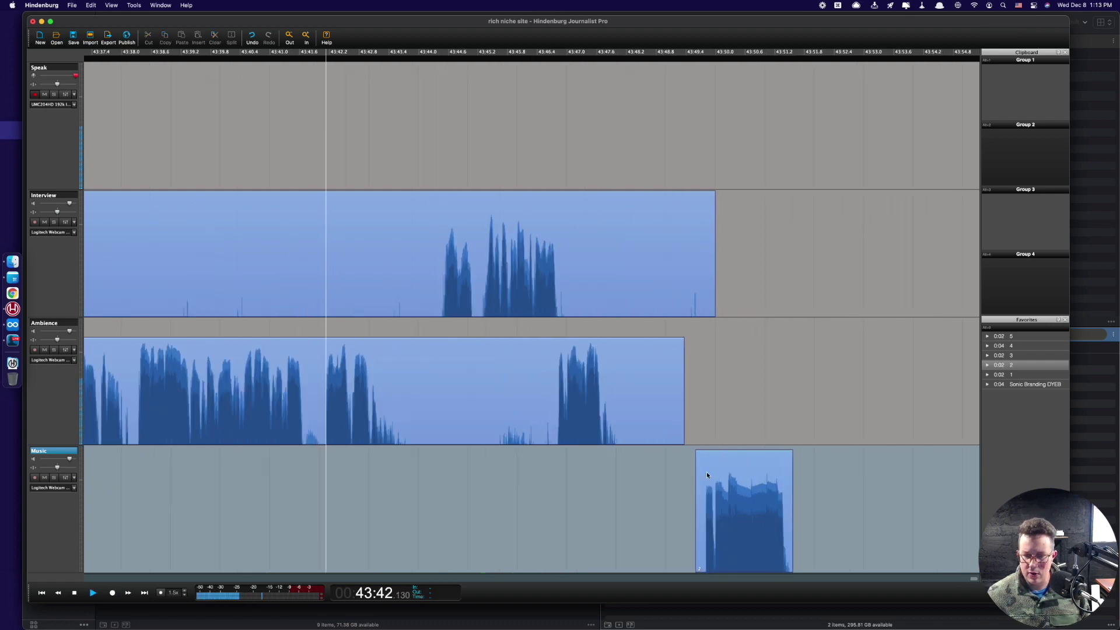
drag(707, 474, 642, 489)
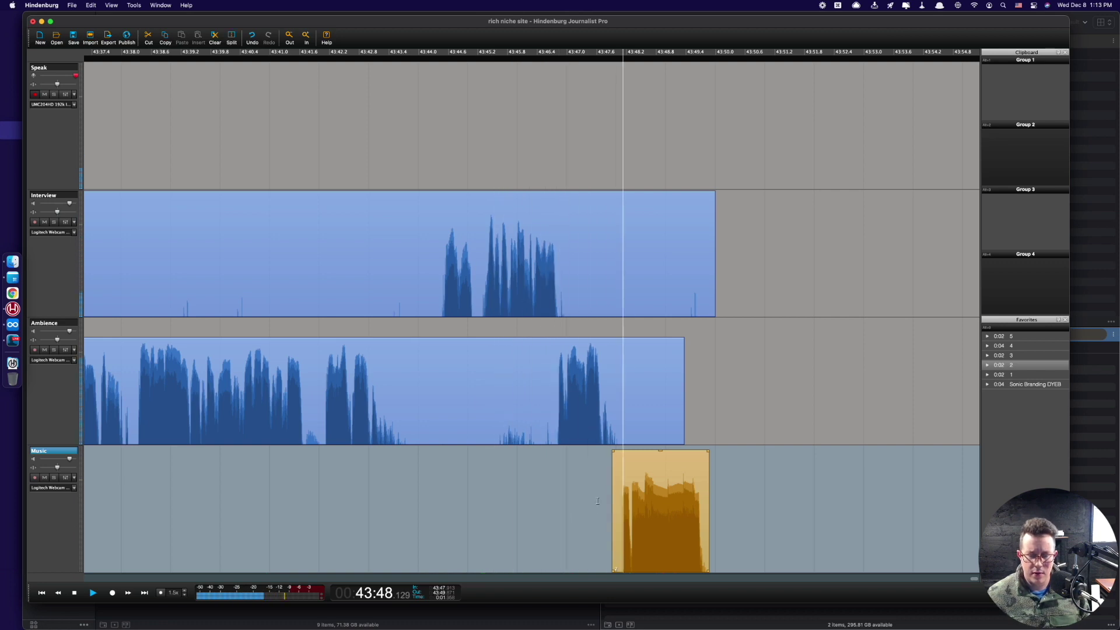
key(space)
drag(627, 475, 617, 479)
- Audition the adjusted ending, then start recording the host's outro on the Speak track
click(557, 499)
key(space)
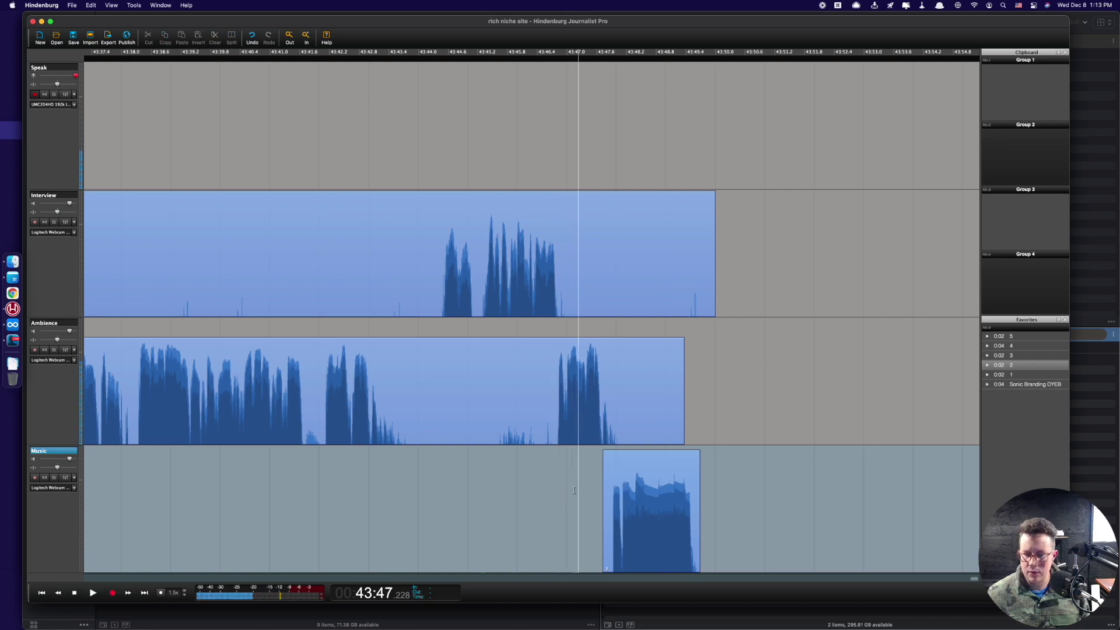
key(super+minus)
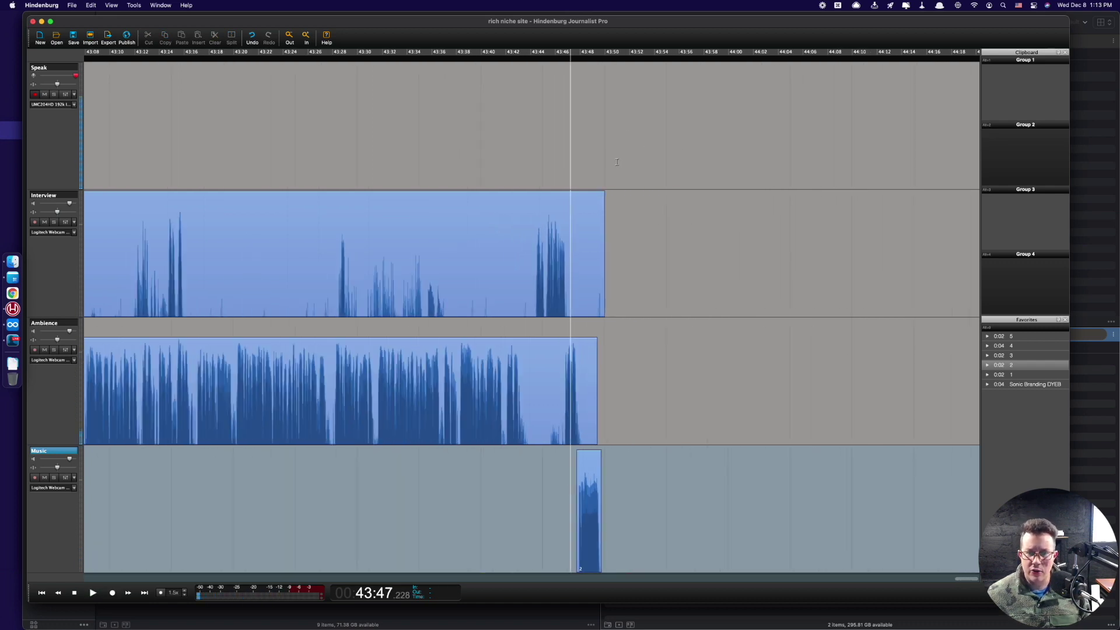
click(617, 162)
key(r)
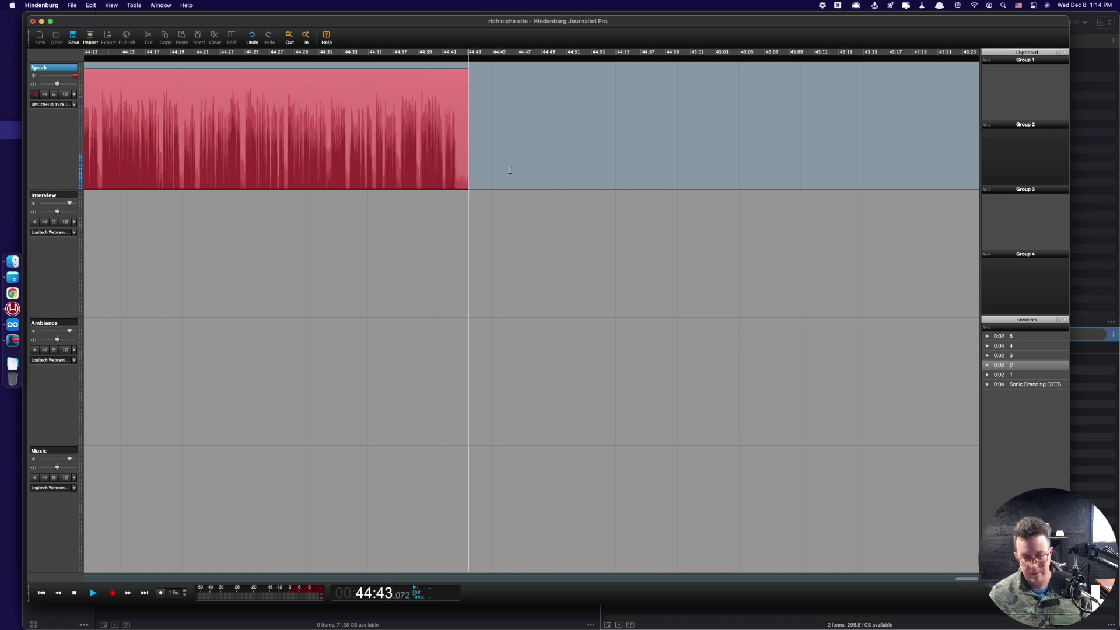
- Stop the outro recording and mark its trailing silence, then clear the range
key(space)
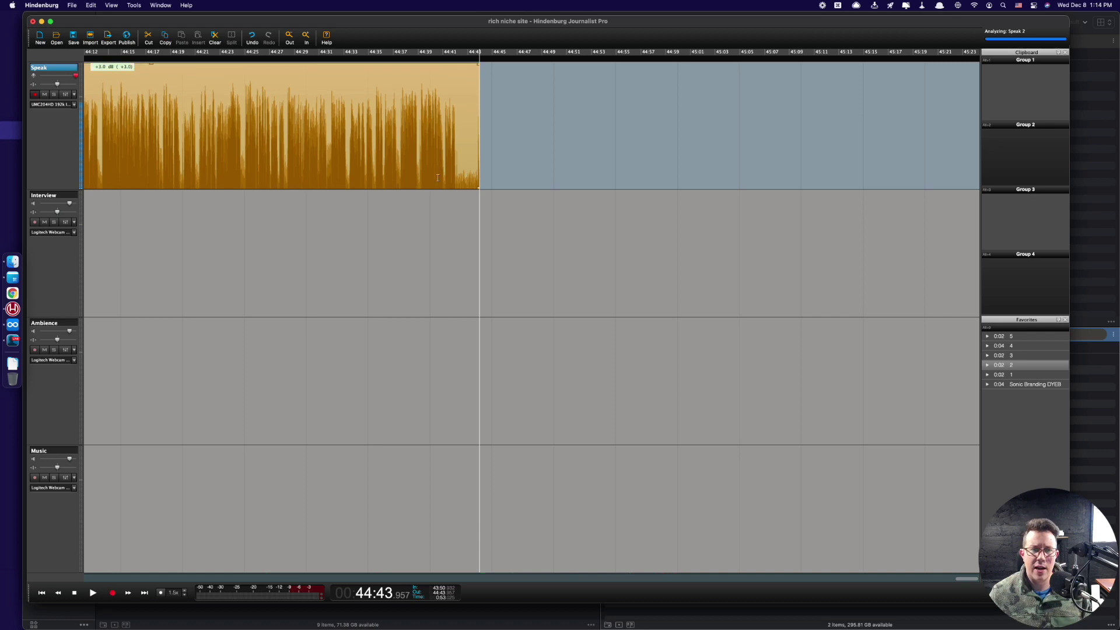
drag(457, 186, 515, 181)
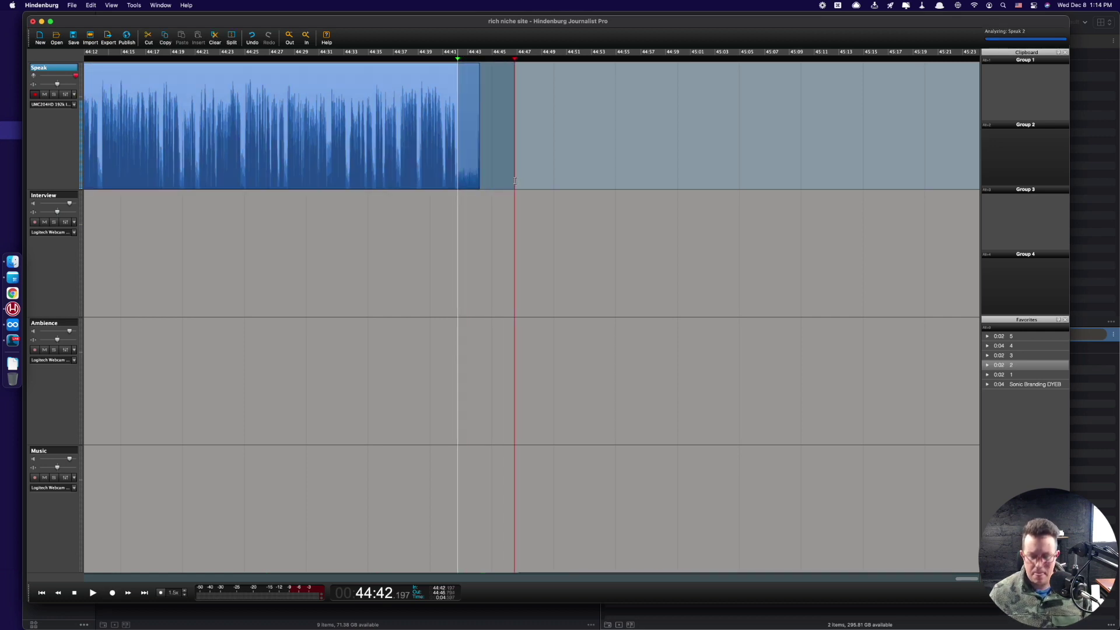
click(346, 257)
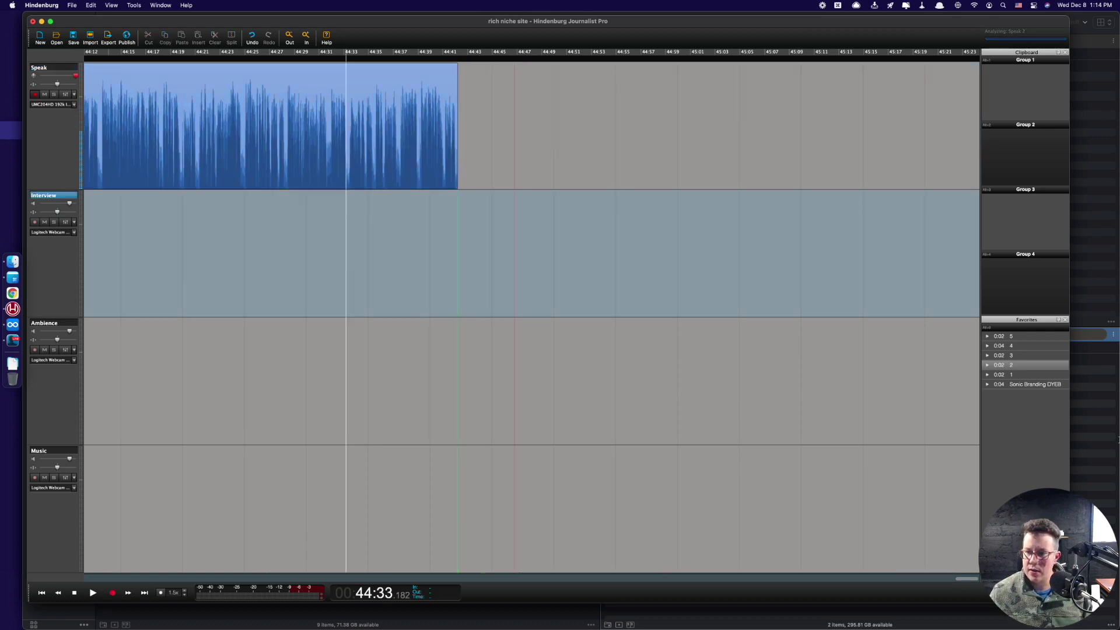
- Place the 0:04 Favorites clip '4' on the Music track right after the spoken outro and audition it
drag(1017, 348, 443, 479)
click(456, 241)
key(super+equal)
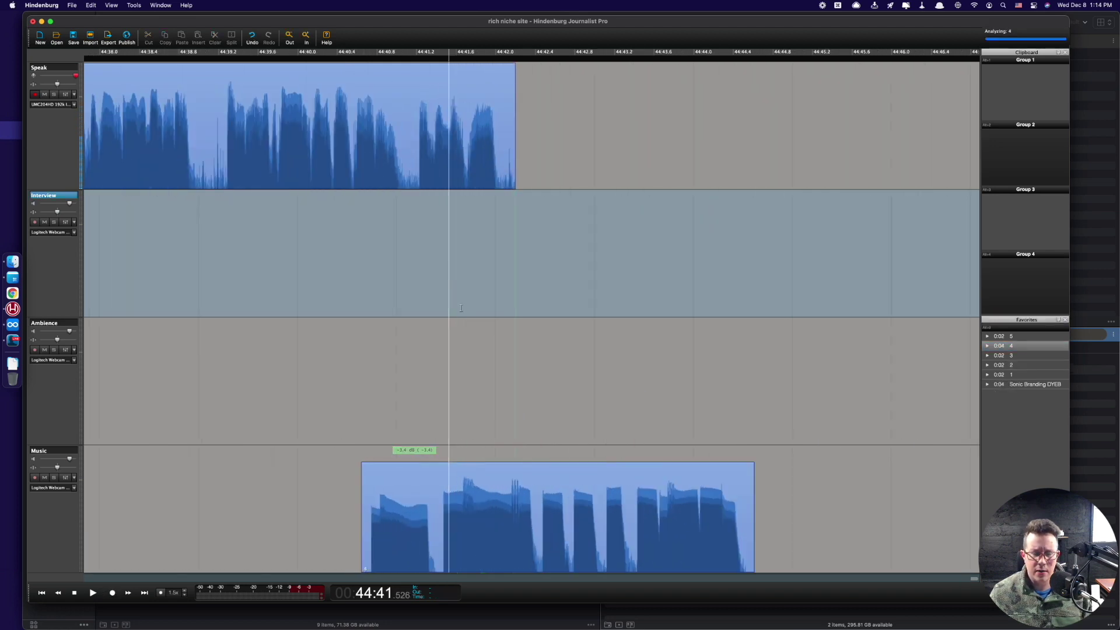
click(642, 483)
drag(642, 483, 632, 483)
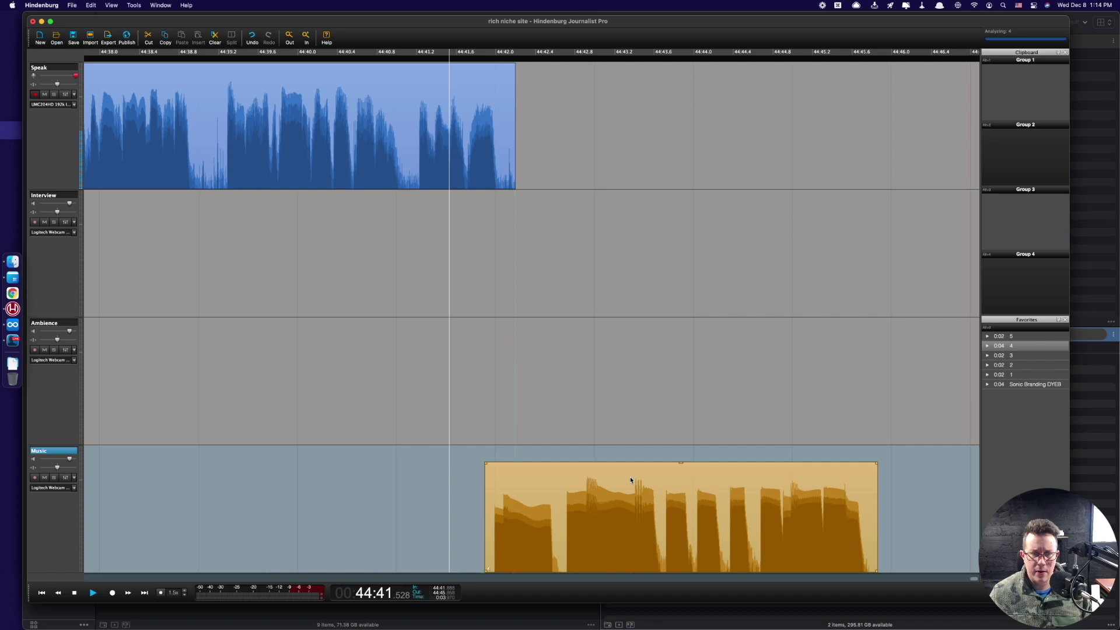
key(space)
- Start and stop a brief recording, select the Ambience track, and zoom out to the full project
key(super+minus)
key(super+minus)
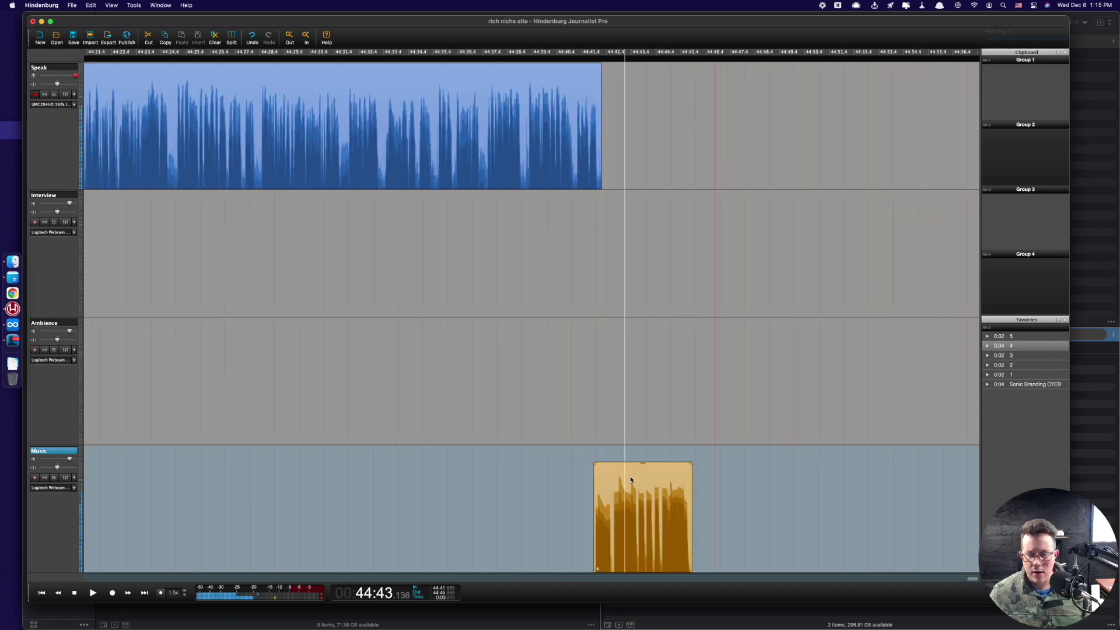
key(r)
click(484, 361)
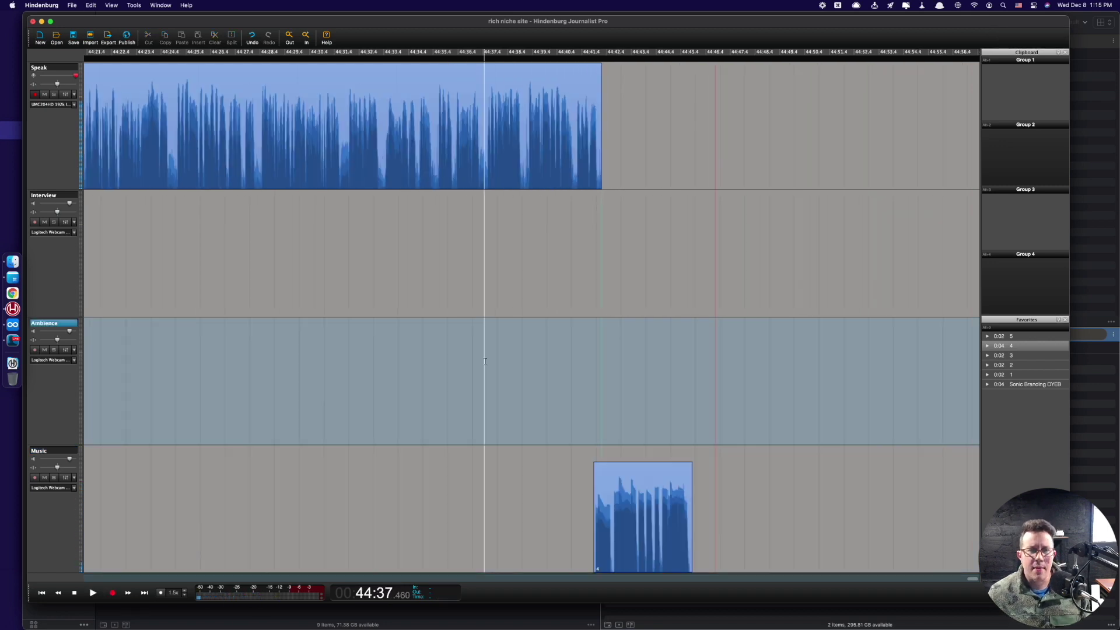
key(super+minus)
key(super+minus)
key(super+minus)
key(super+minus)
key(super+minus)
key(super+minus)
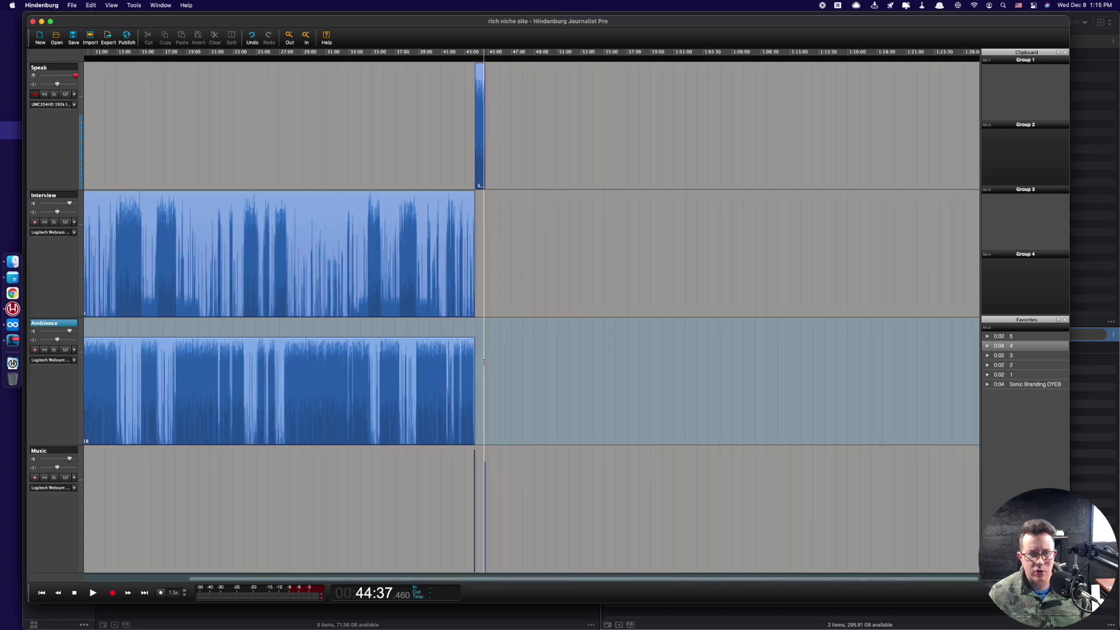
- Inspect the Speak and Interview clips, zooming into the first twenty minutes around 05:23
click(108, 112)
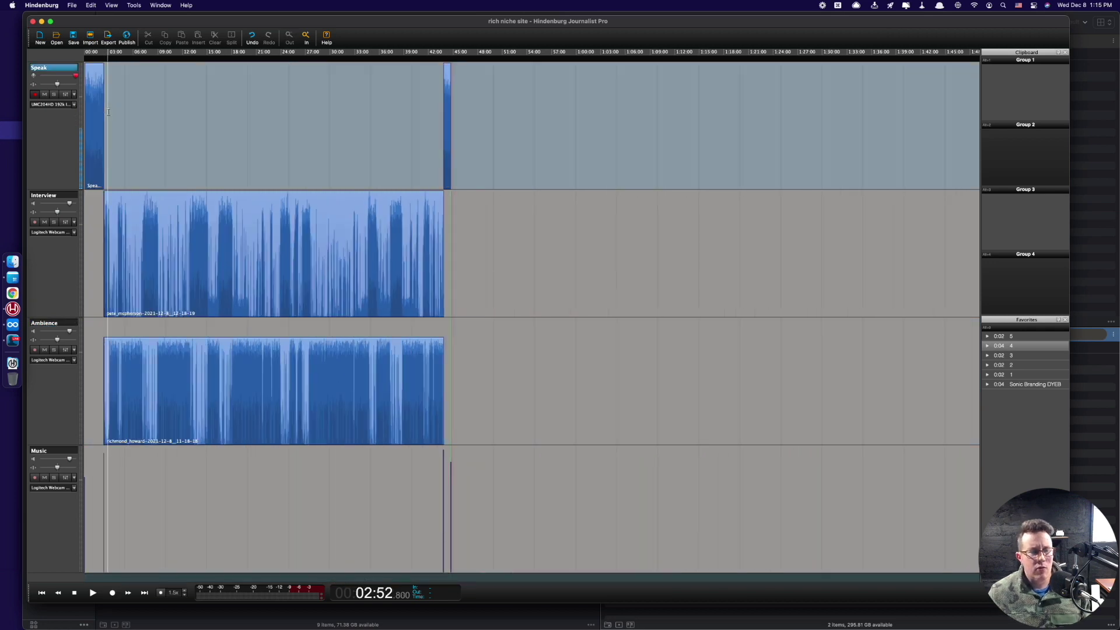
click(100, 86)
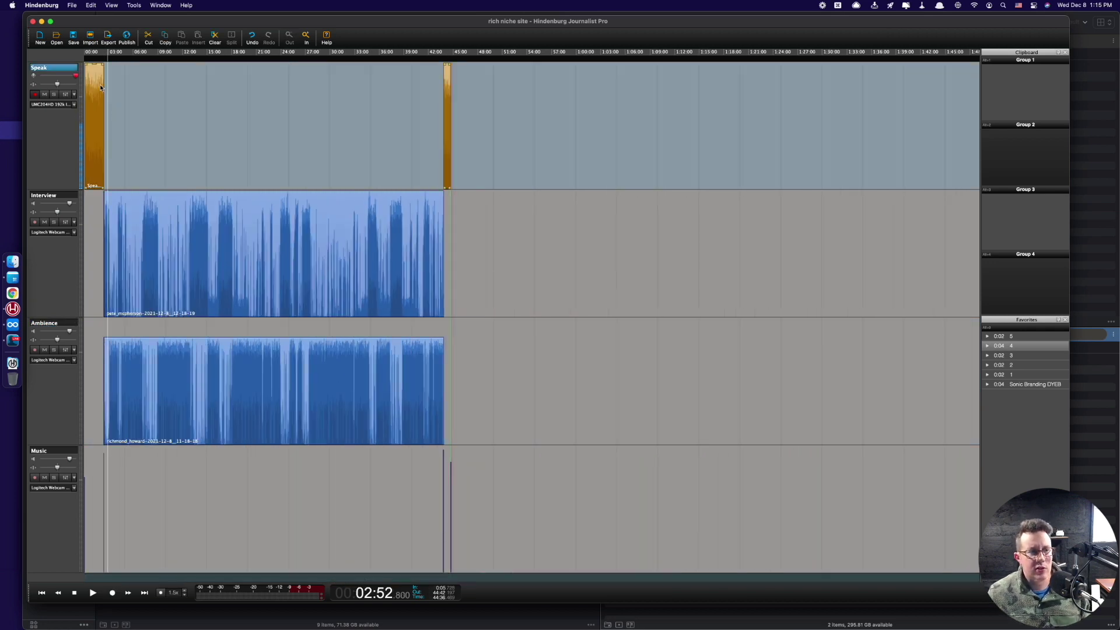
click(130, 146)
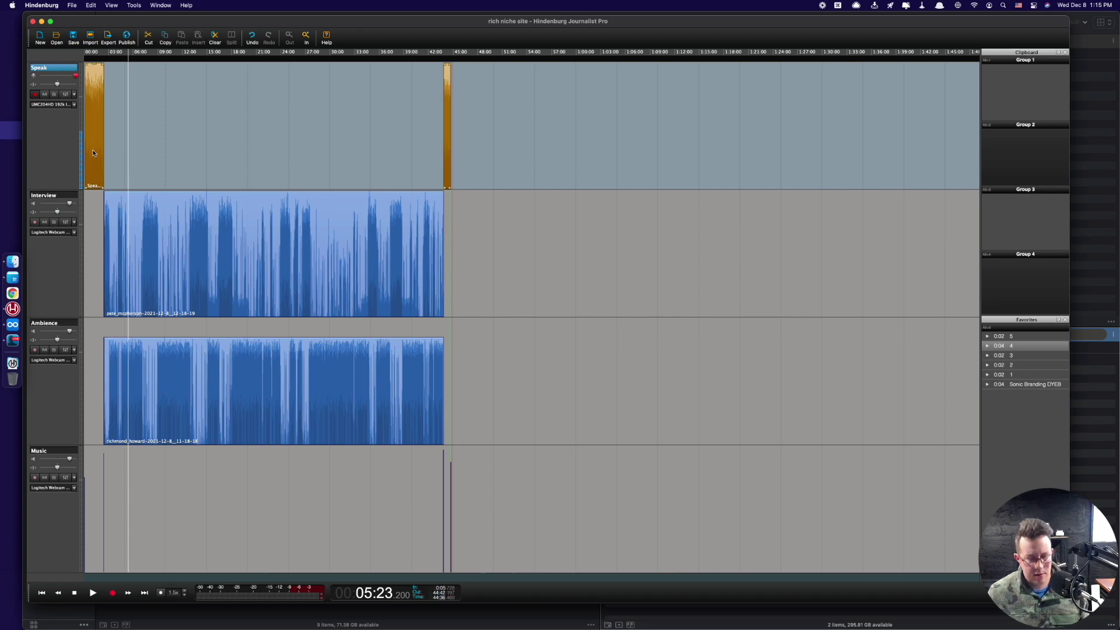
key(super+equal)
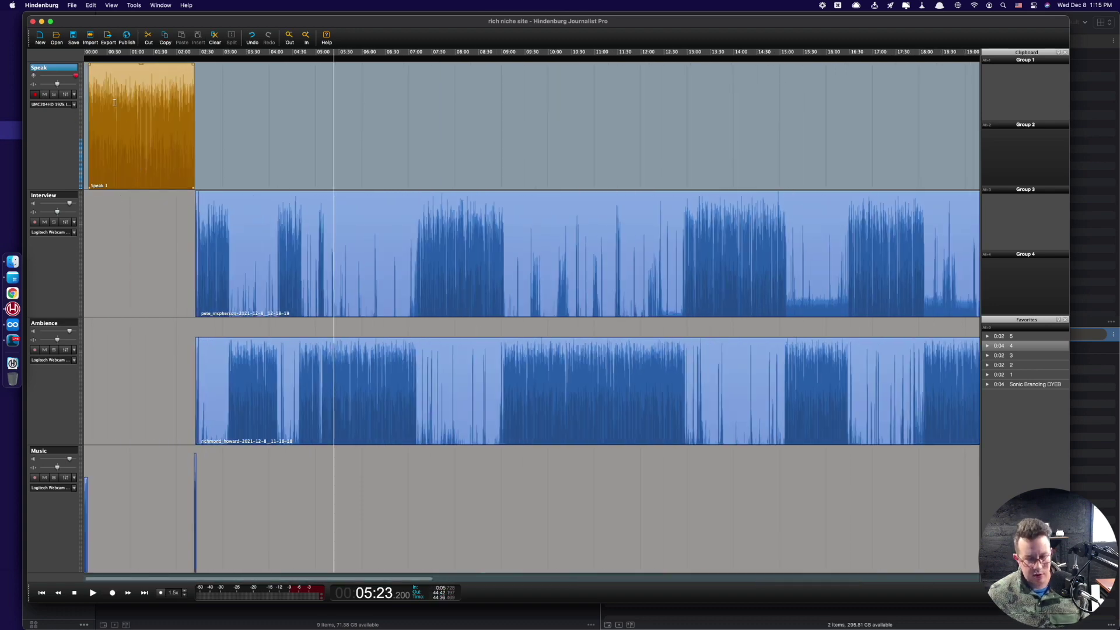
click(114, 104)
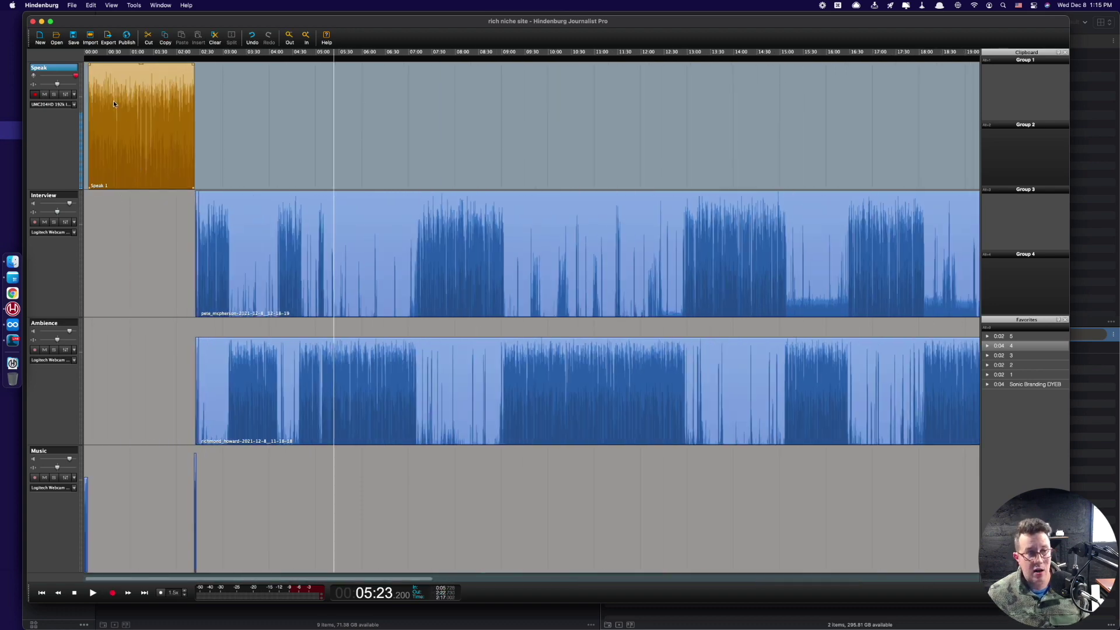
click(126, 224)
- Select every clip with Cmd+A and apply Tools > Magic Levels at 15.0 dB damping
key(super+a)
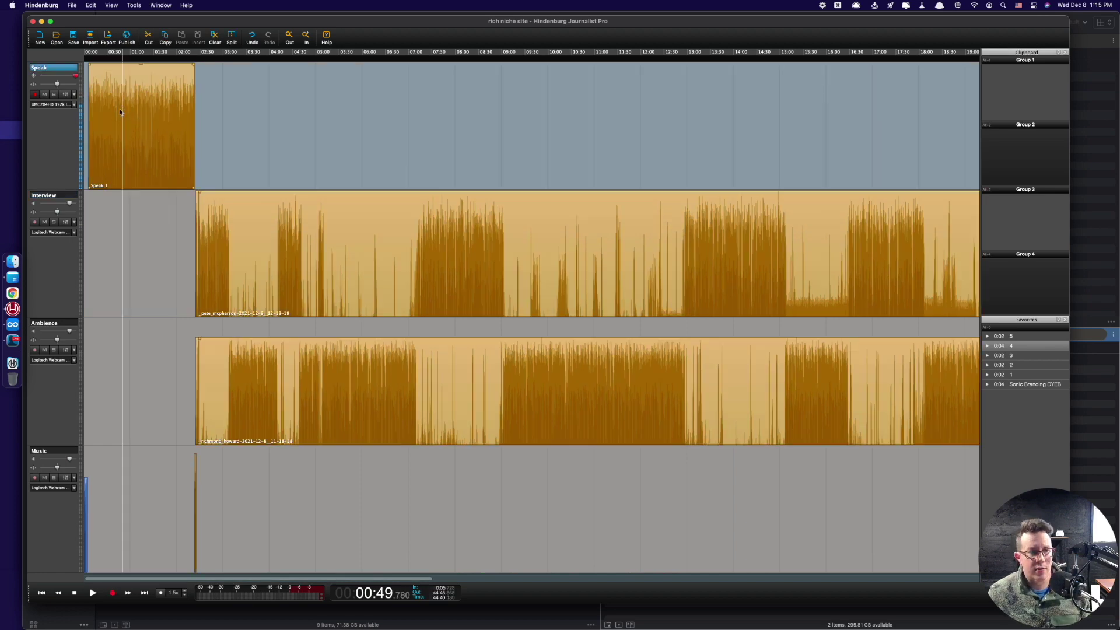
key(super+minus)
click(134, 5)
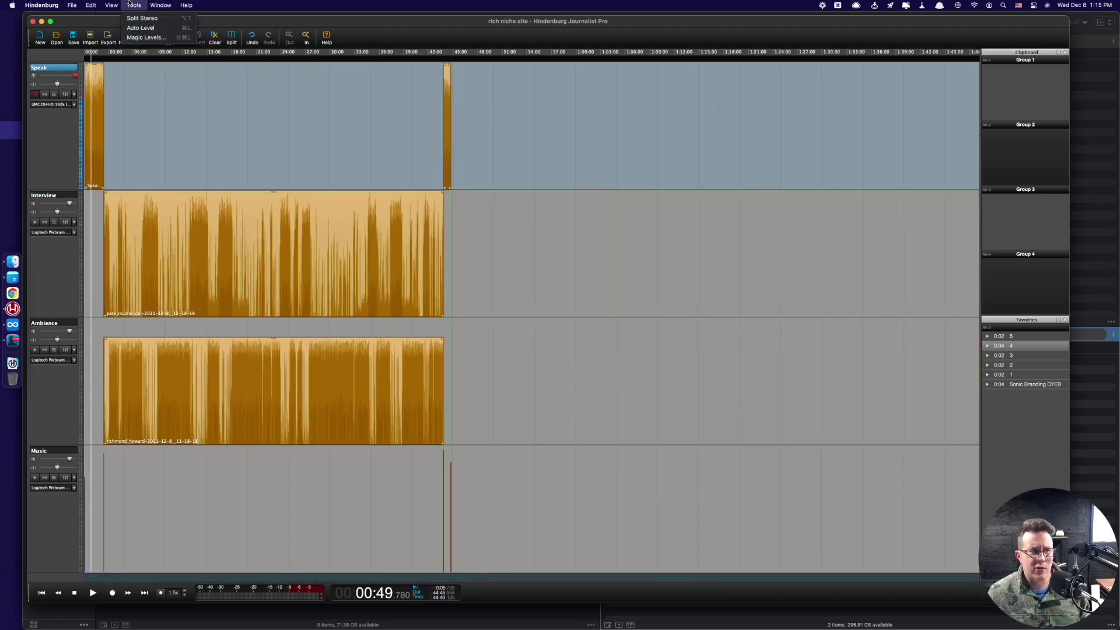
click(143, 37)
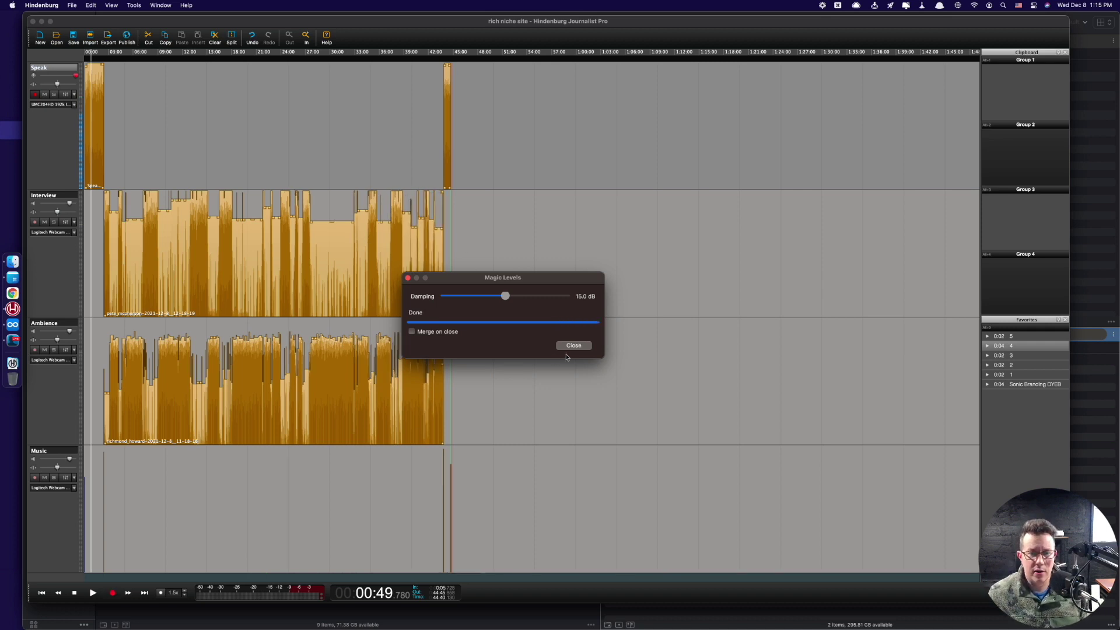
click(571, 346)
- Select the Speak track and briefly listen to the host intro
click(291, 497)
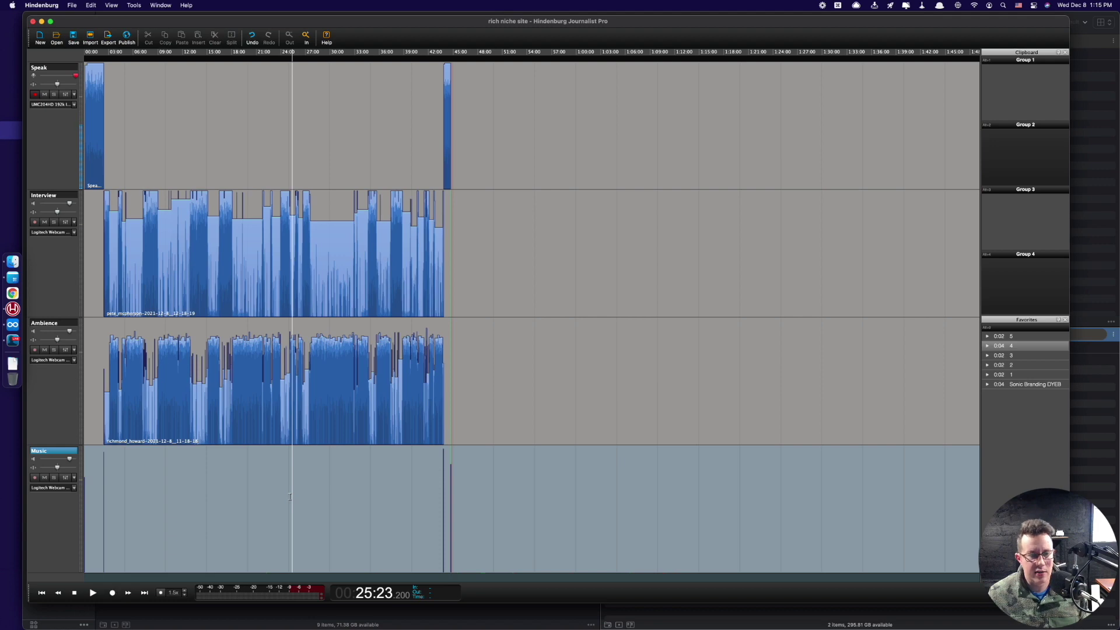
click(225, 484)
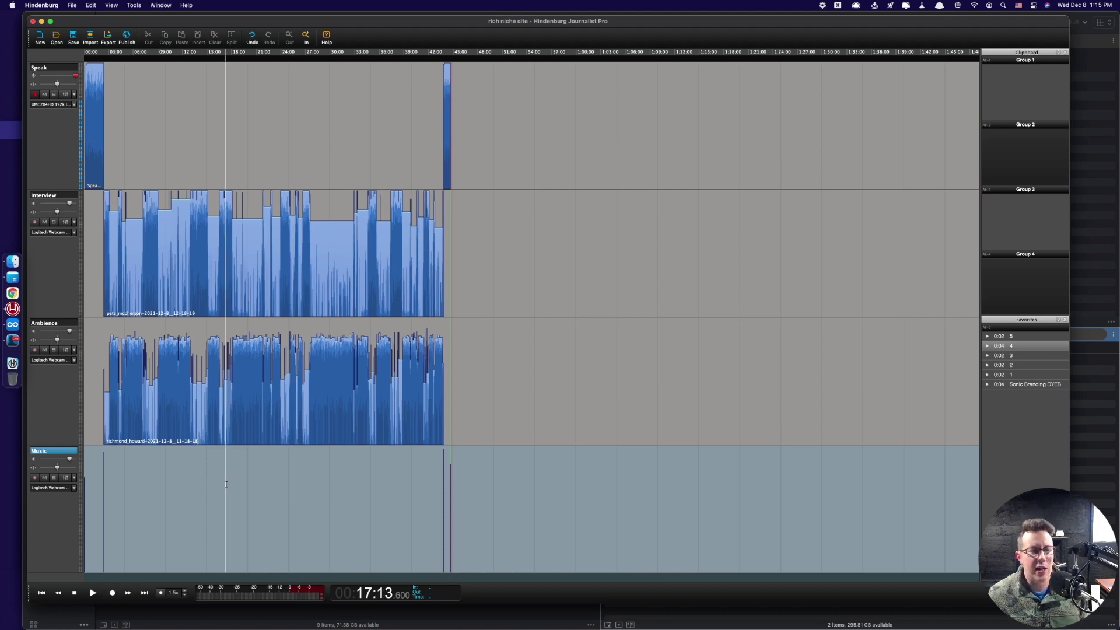
click(70, 136)
scroll(100, 127, up, 5)
click(97, 171)
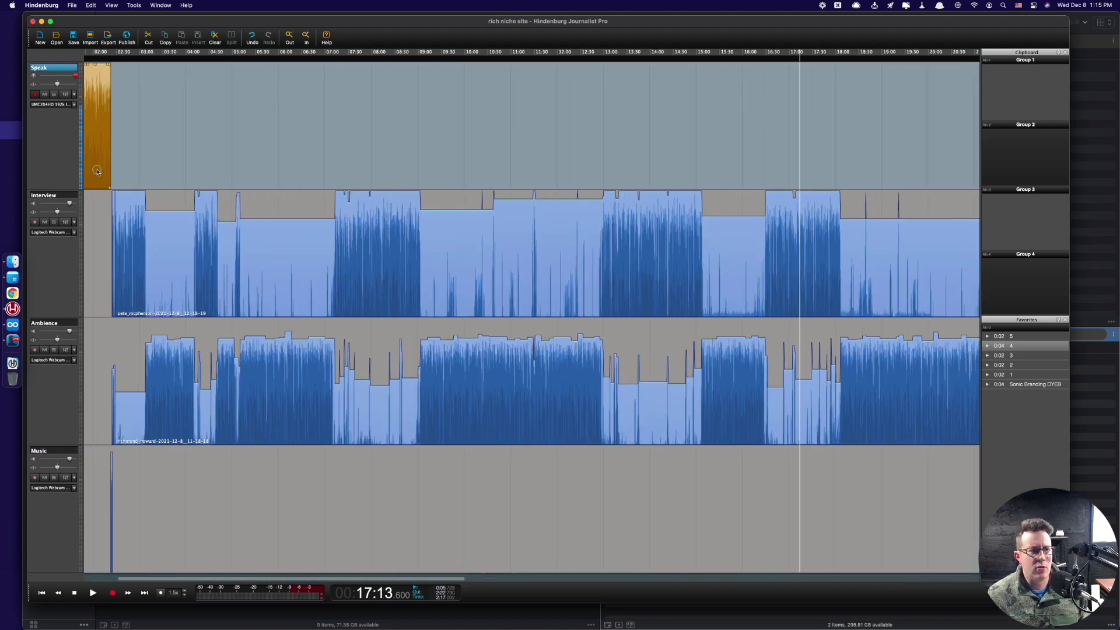
scroll(98, 172, left, 3)
click(104, 175)
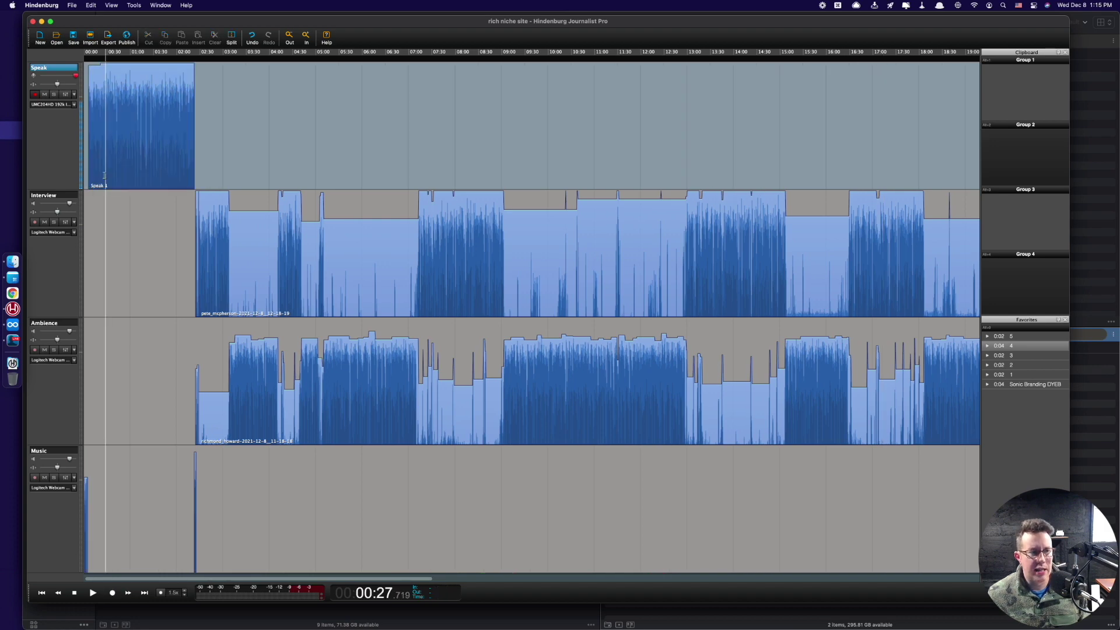
scroll(104, 174, up, 4)
click(150, 170)
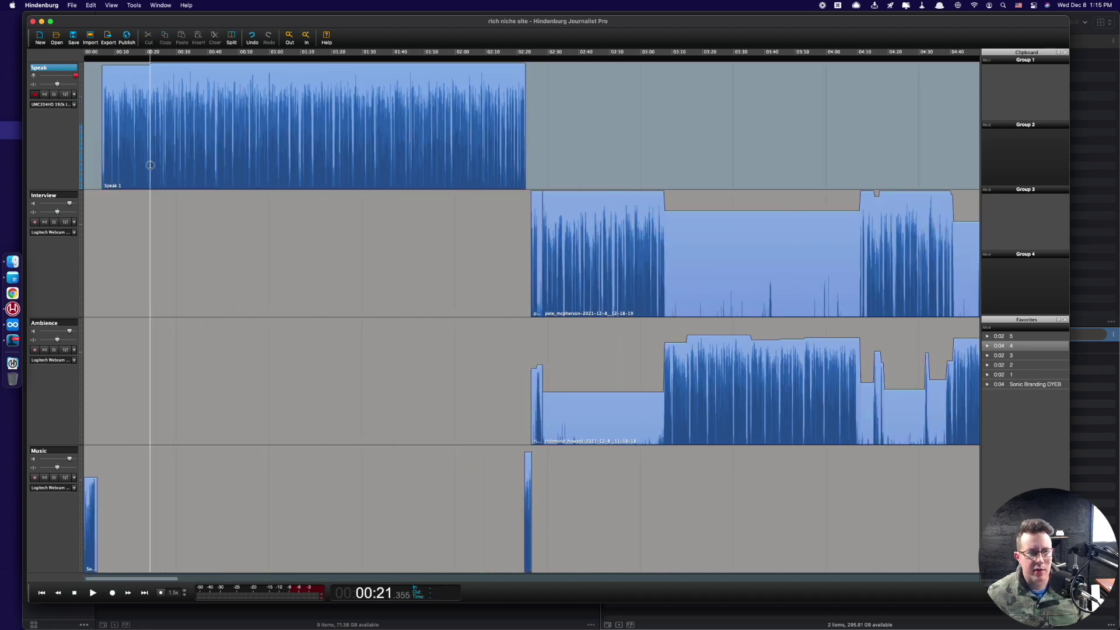
key(space)
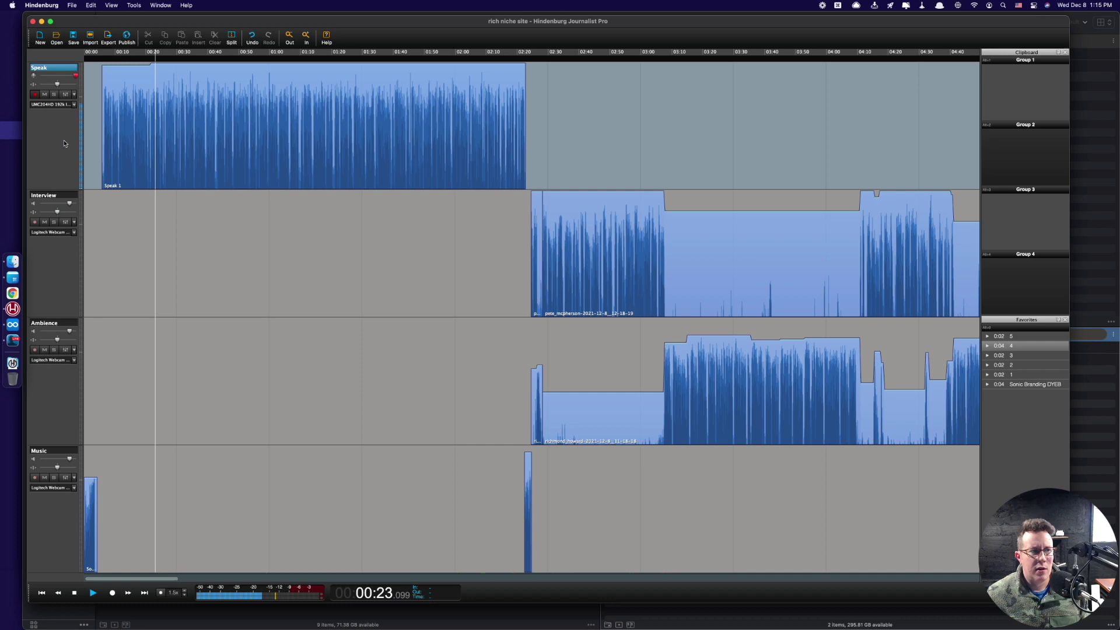
key(space)
- Insert iZotope Nectar 3 into the Speak track's effects chain
click(65, 96)
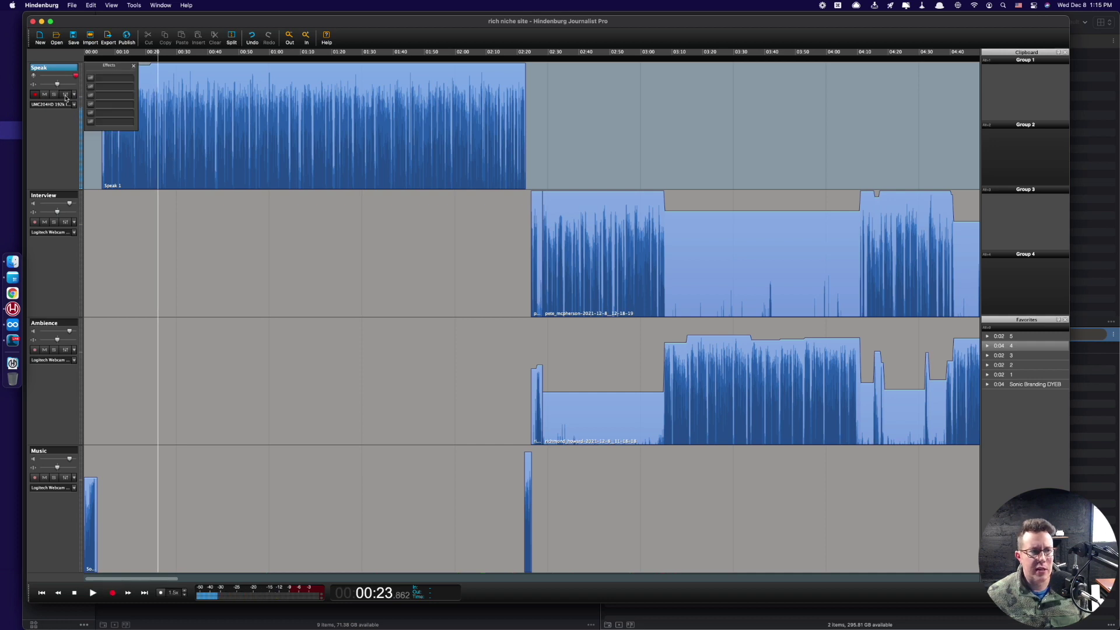
click(115, 81)
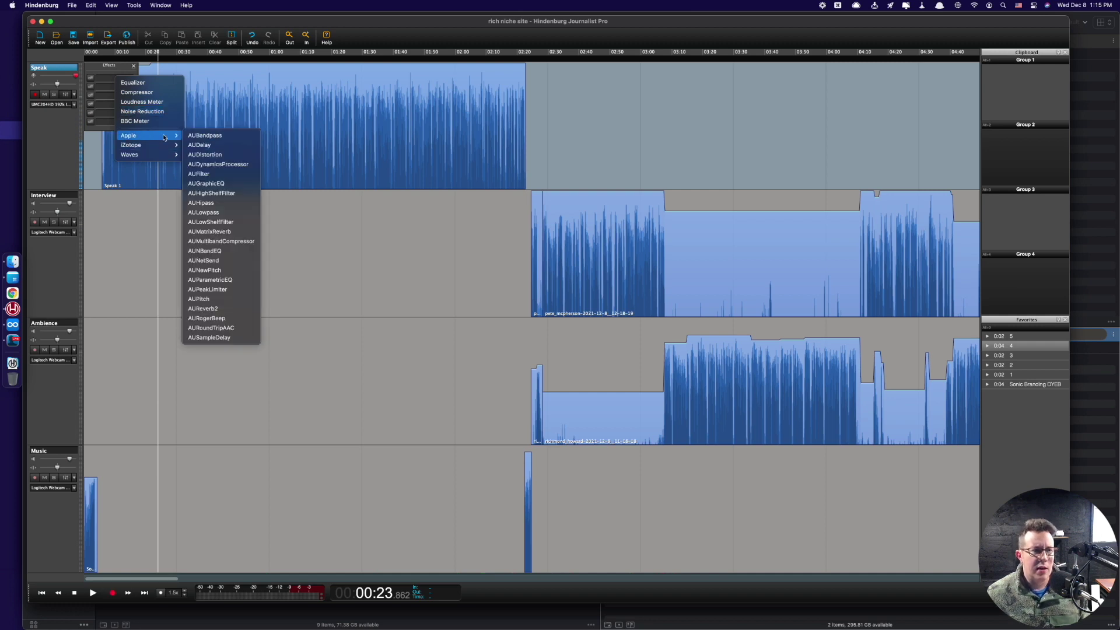
mouse_move(169, 150)
click(205, 148)
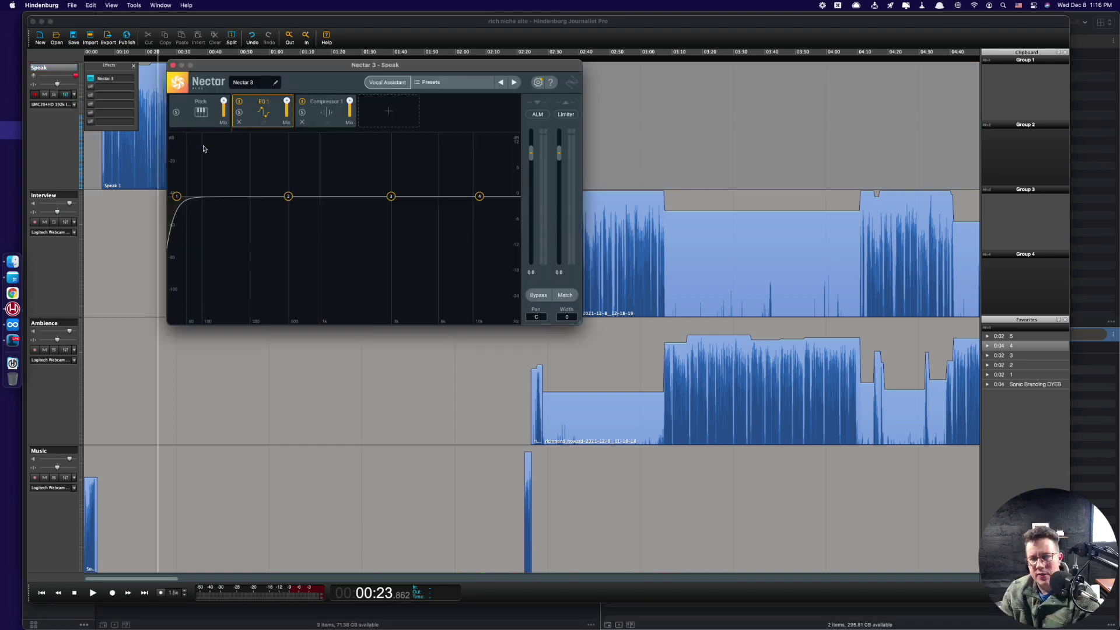
- Run Nectar's Vocal Assistant in Assist mode with Dialogue vibe and Light intensity while playing the Speak audio
click(387, 82)
drag(334, 82, 288, 201)
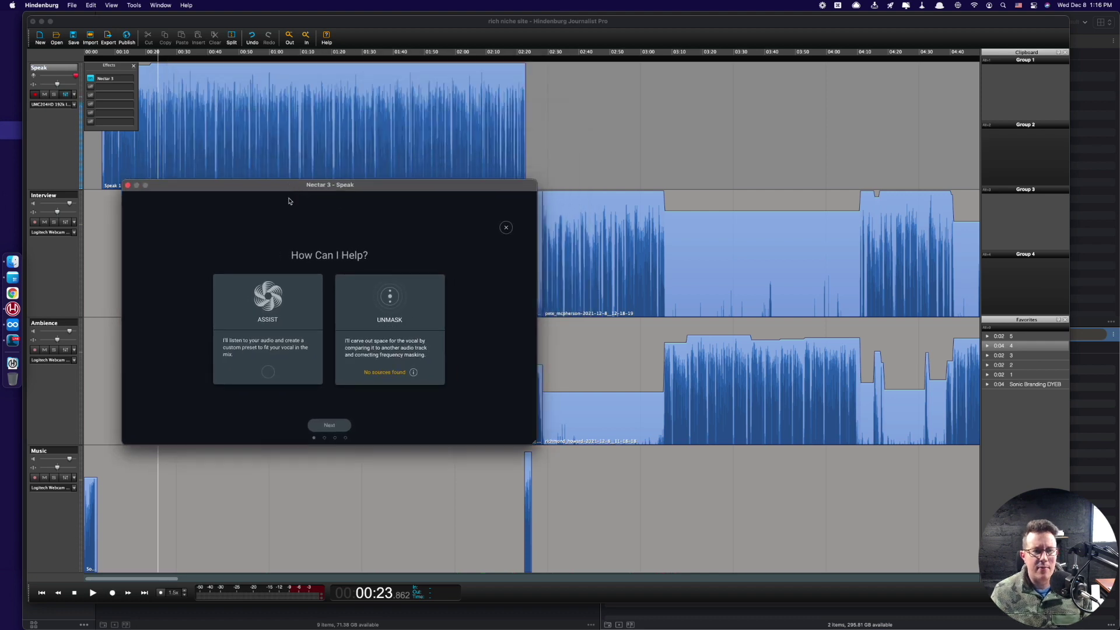
click(270, 371)
click(333, 427)
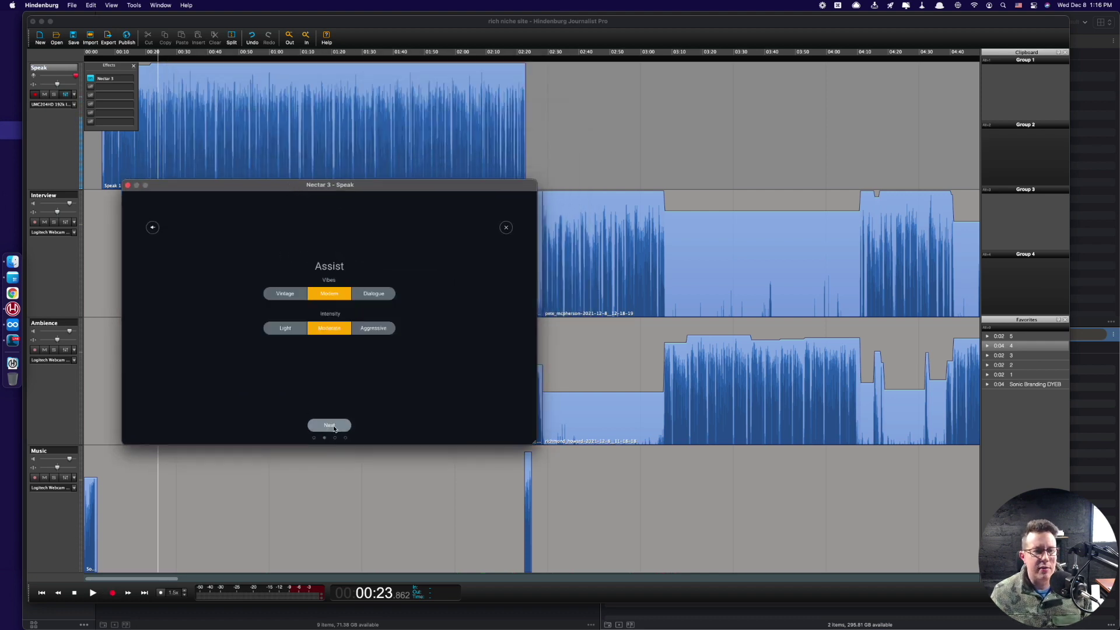
click(380, 297)
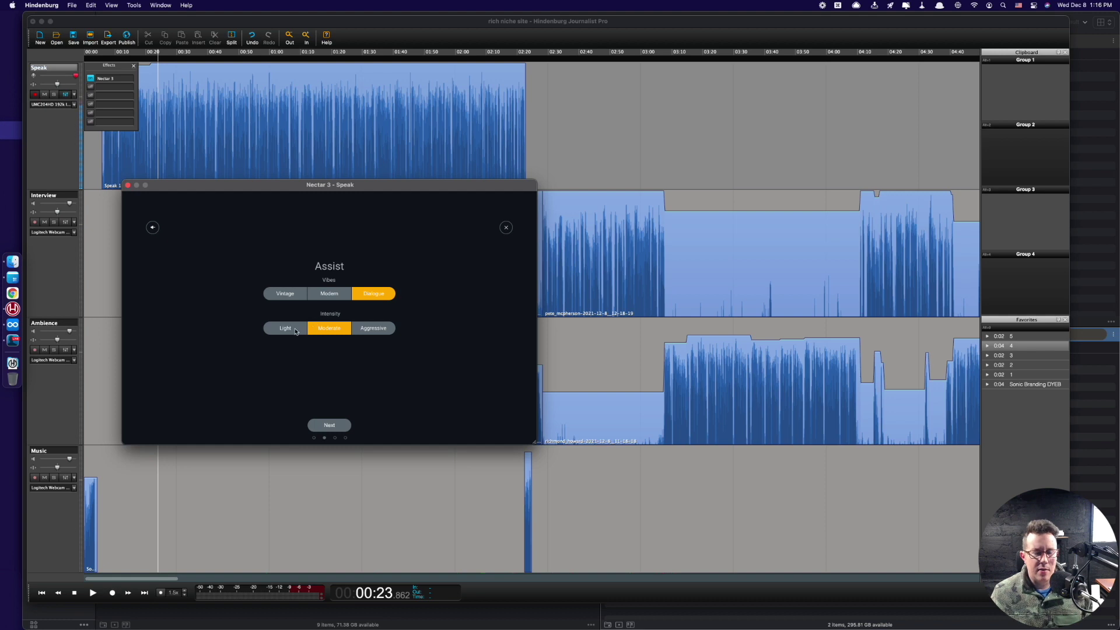
click(299, 332)
click(330, 425)
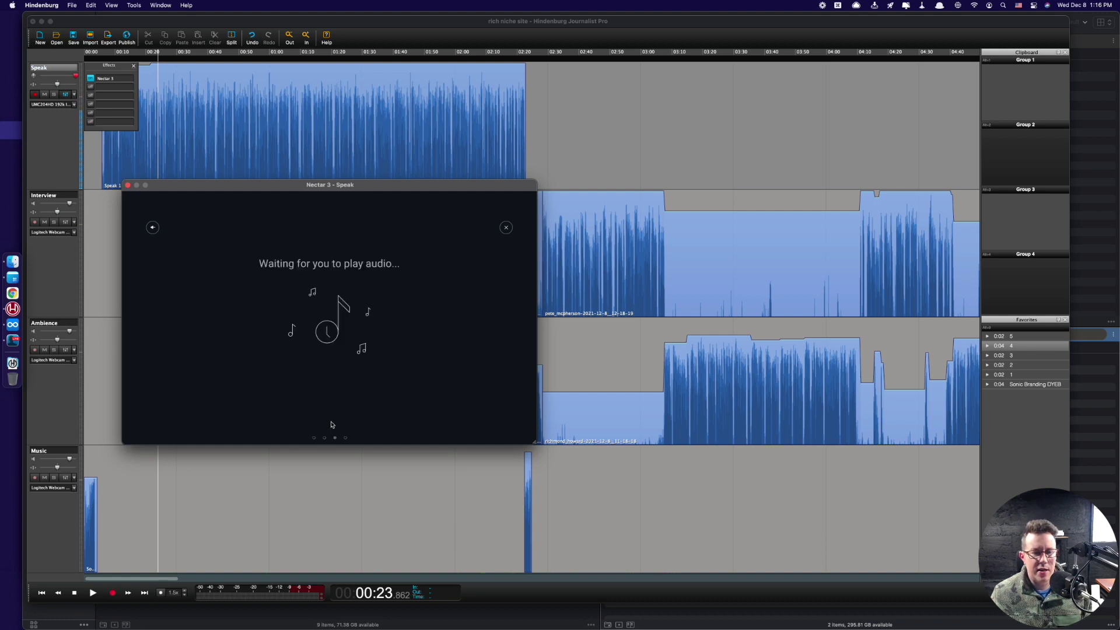
click(153, 485)
key(space)
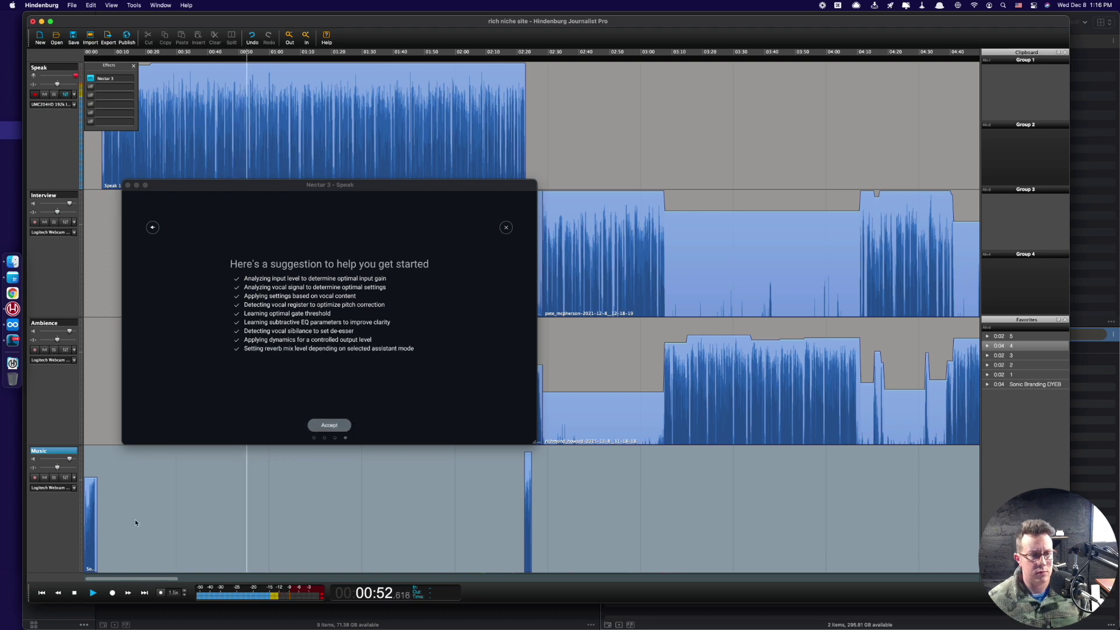
- Accept Nectar's suggested settings and review the EQ 1, De-Esser, EQ 2 and Compressor modules
click(329, 424)
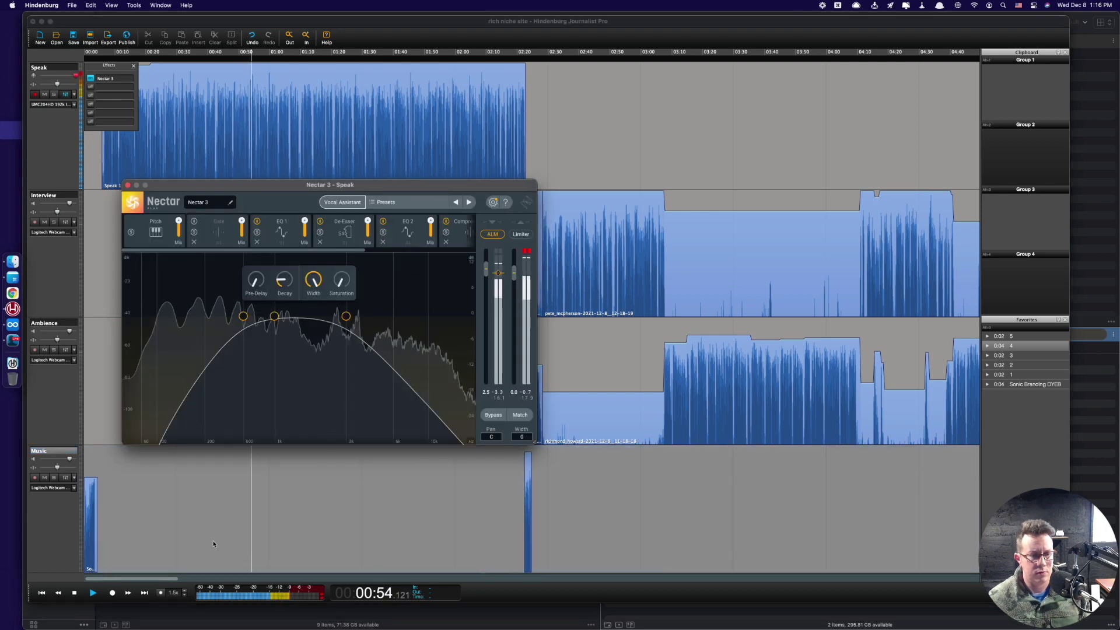
click(221, 486)
key(space)
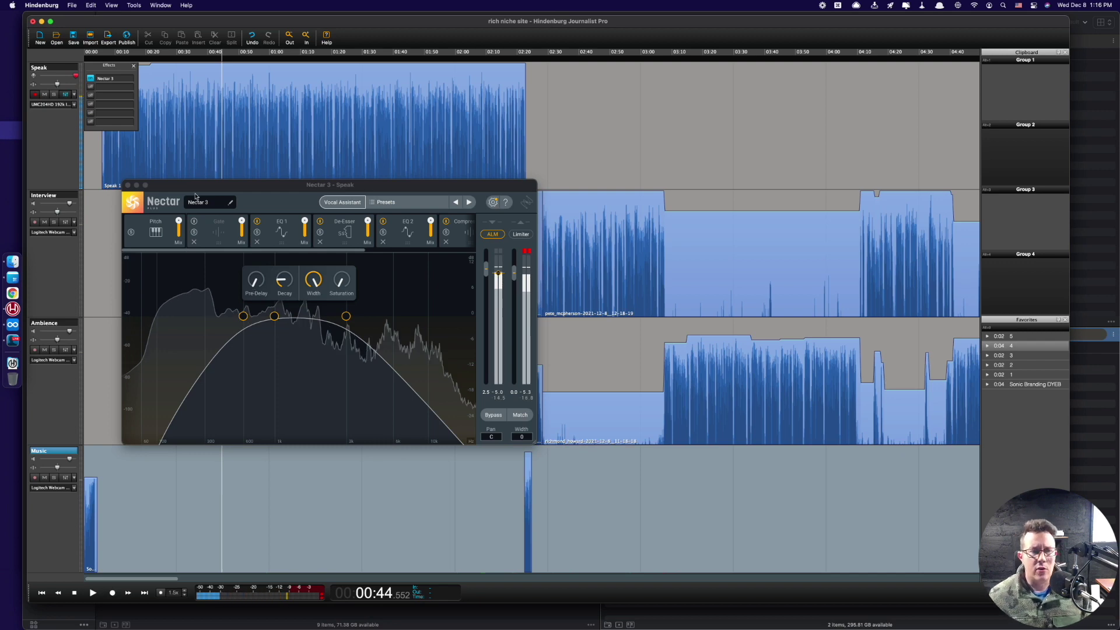
click(281, 225)
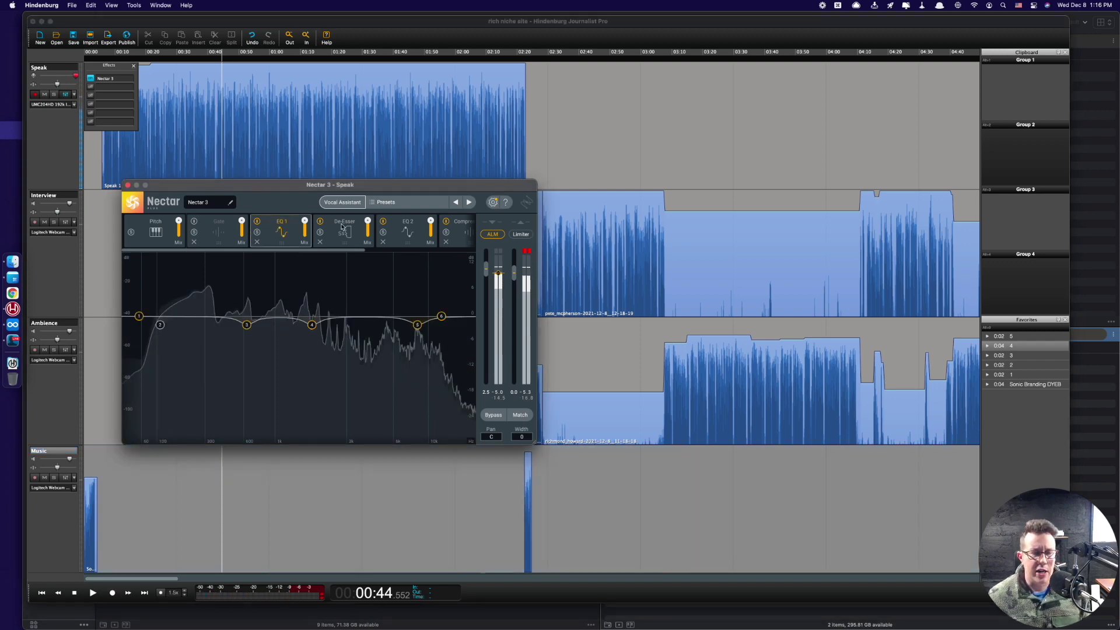
click(342, 227)
click(282, 229)
click(409, 233)
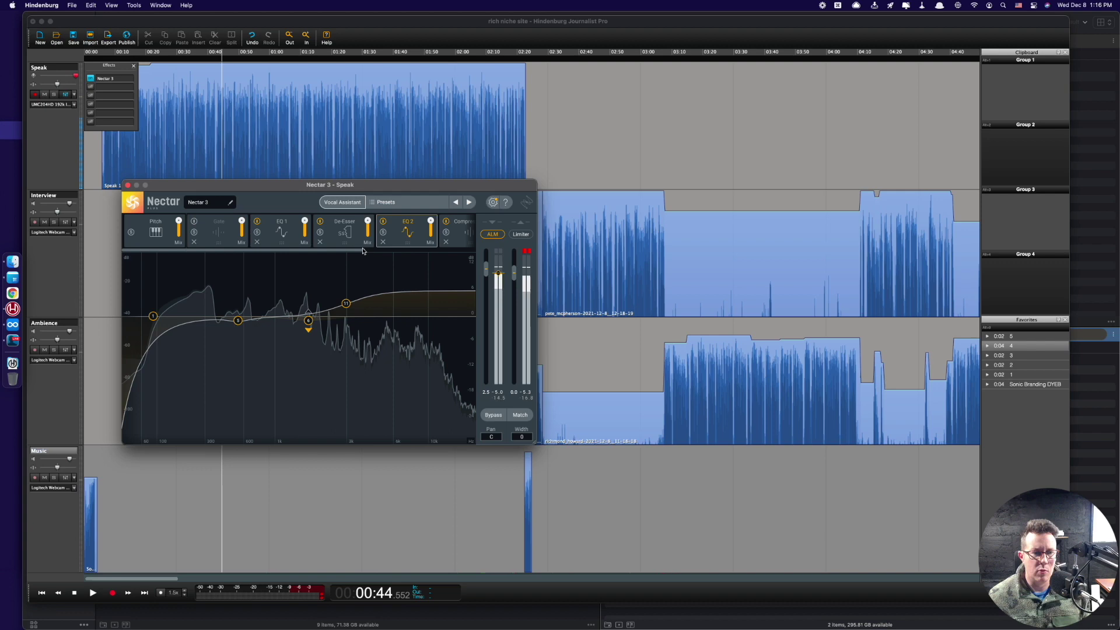
click(465, 229)
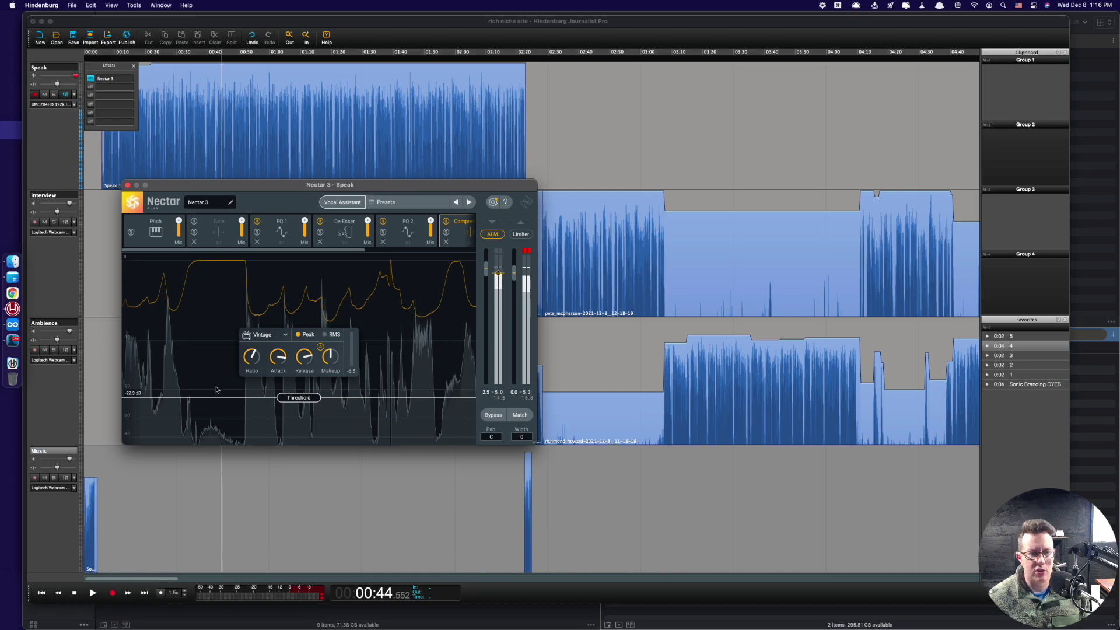
- Set the compressor threshold to -16.3 dB and the ratio to about 1.62:1
drag(291, 402, 296, 379)
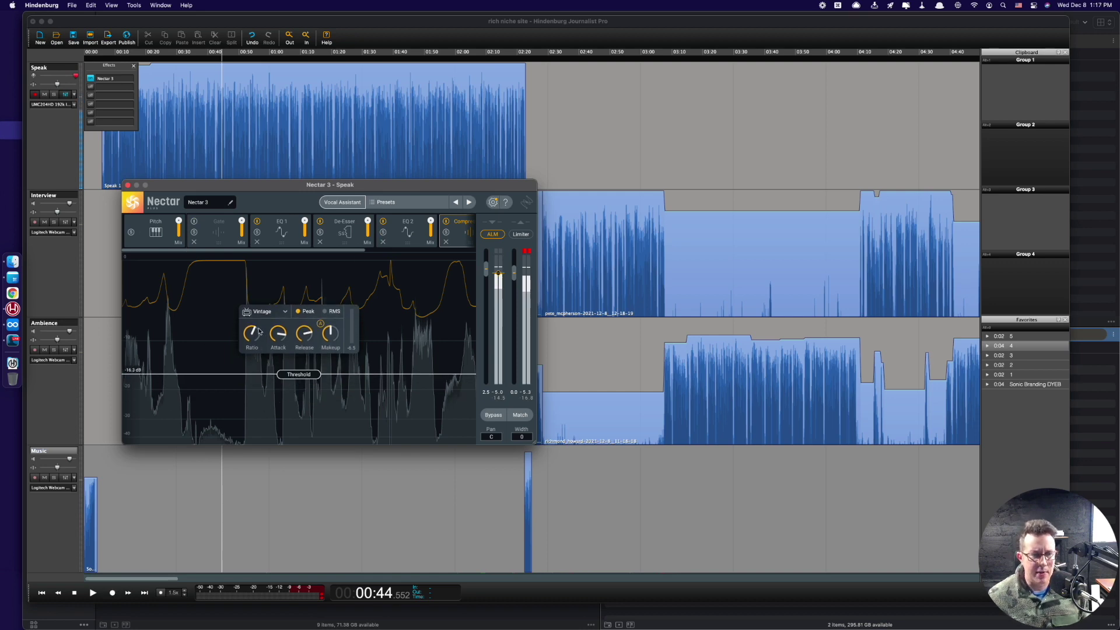
mouse_move(259, 333)
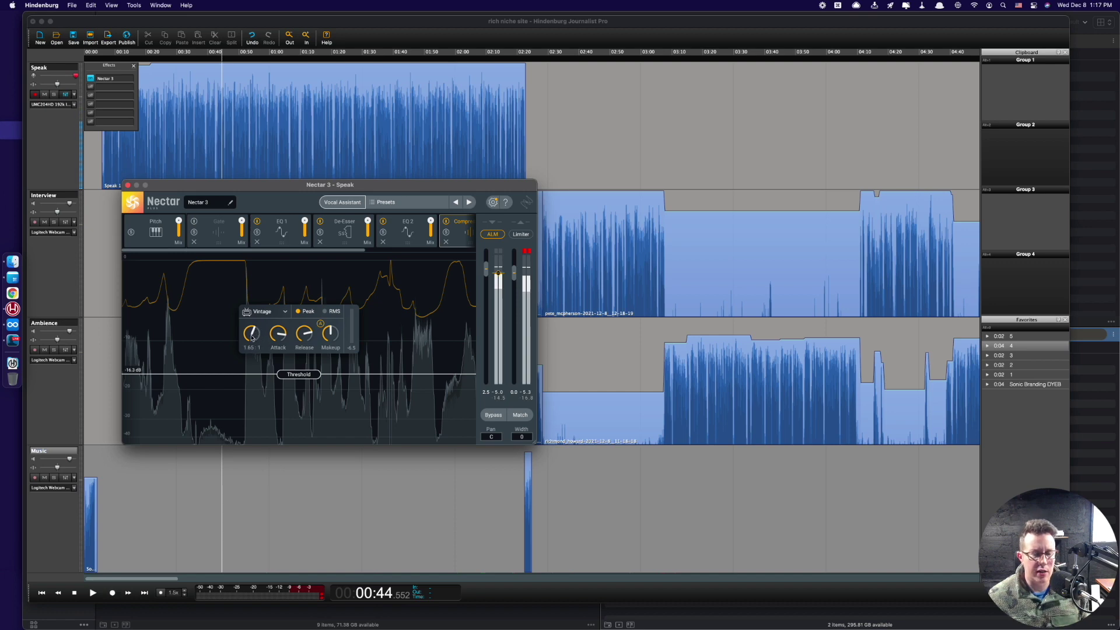
drag(252, 337, 283, 367)
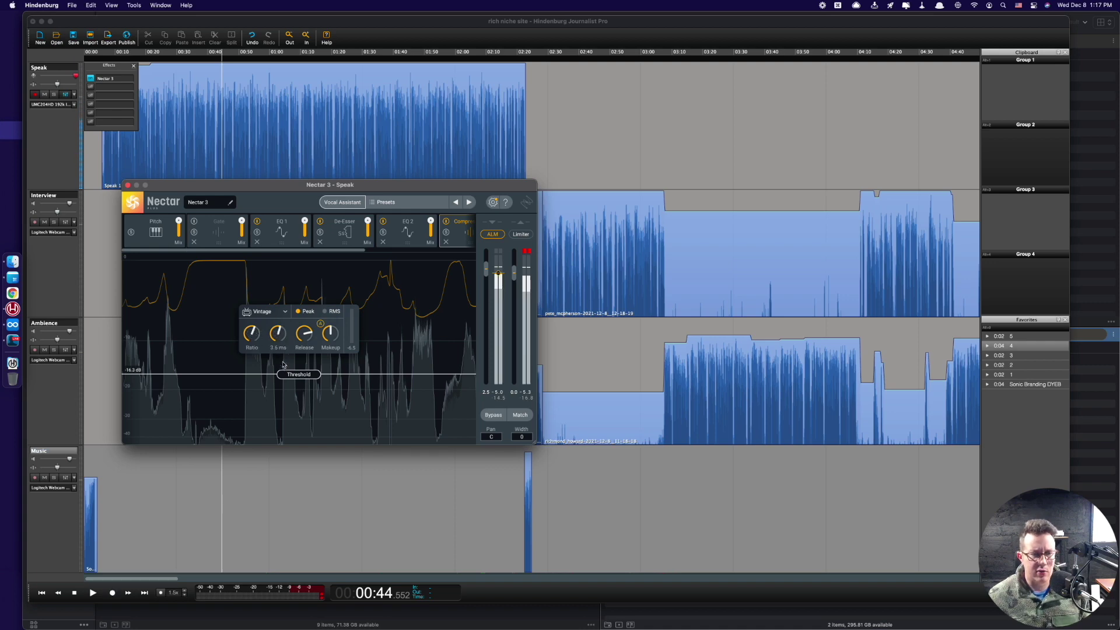
mouse_move(307, 334)
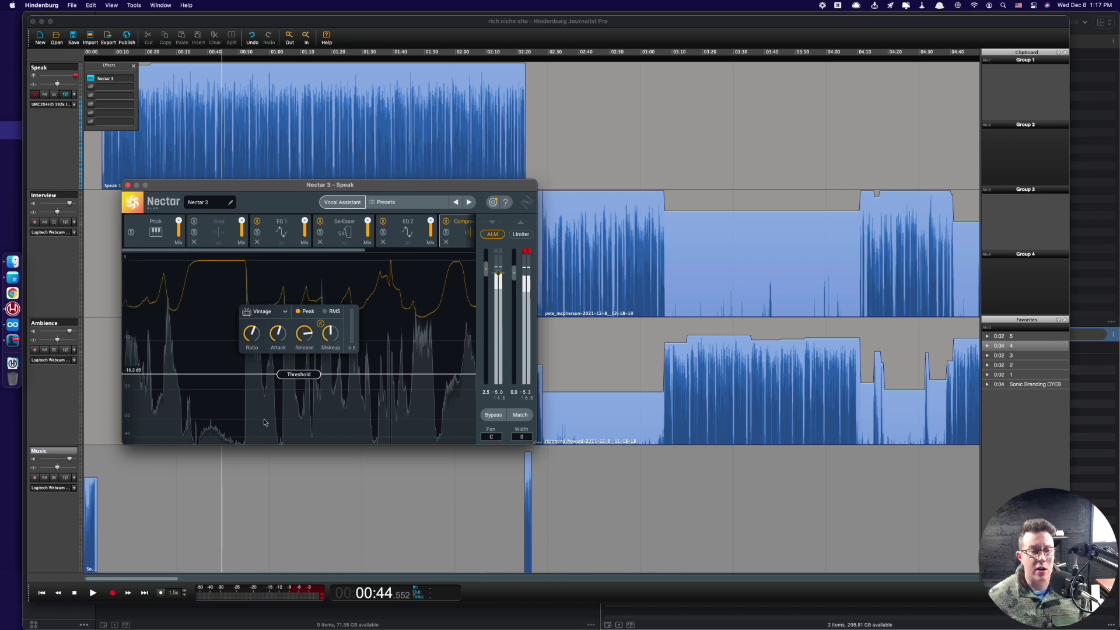
click(189, 162)
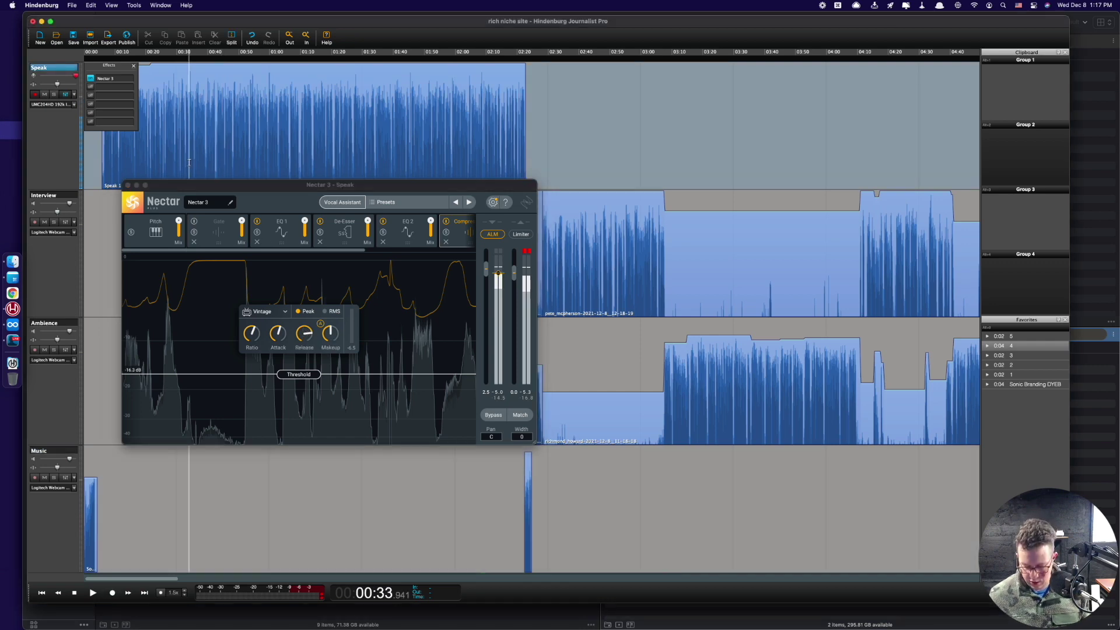
key(XF86AudioLowerVolume)
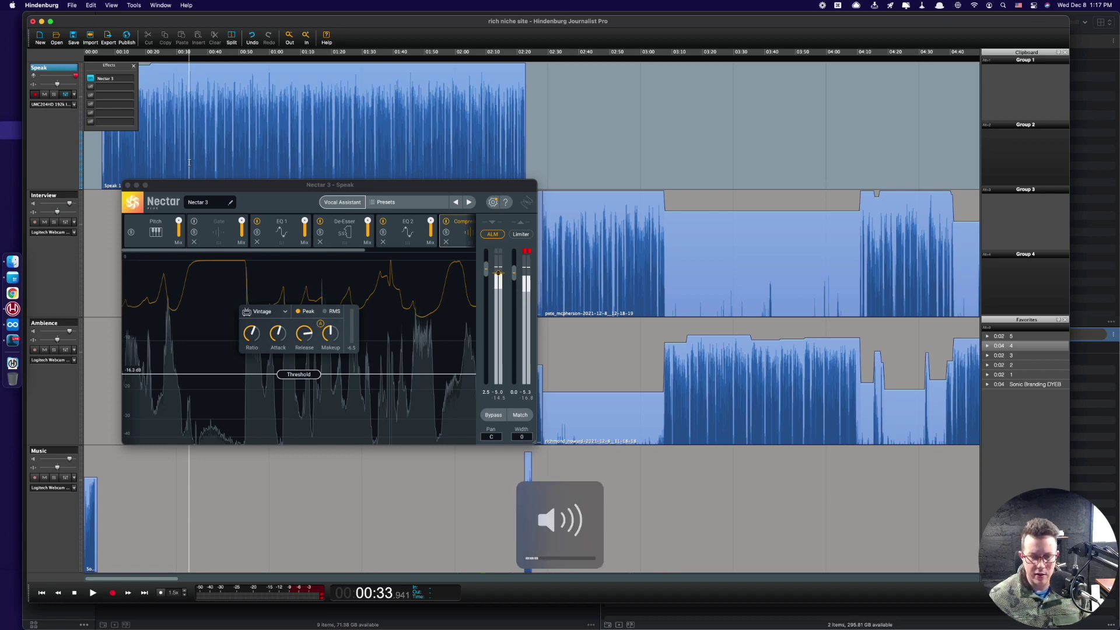
key(XF86AudioRaiseVolume)
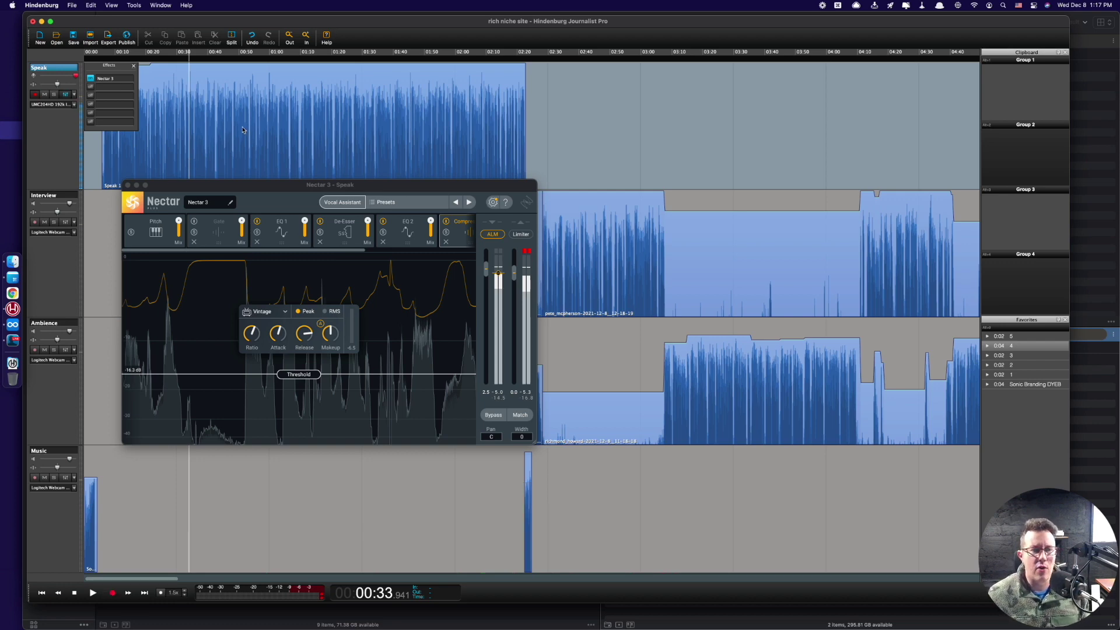
- Play the processed Speak voice from around 00:35
drag(255, 190, 383, 218)
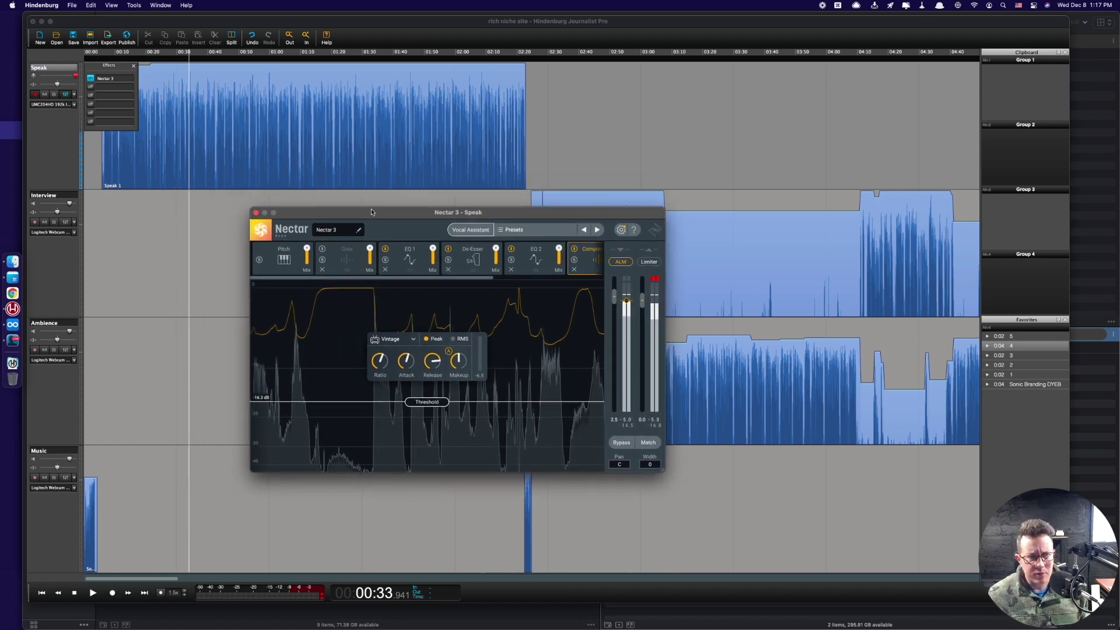
click(185, 211)
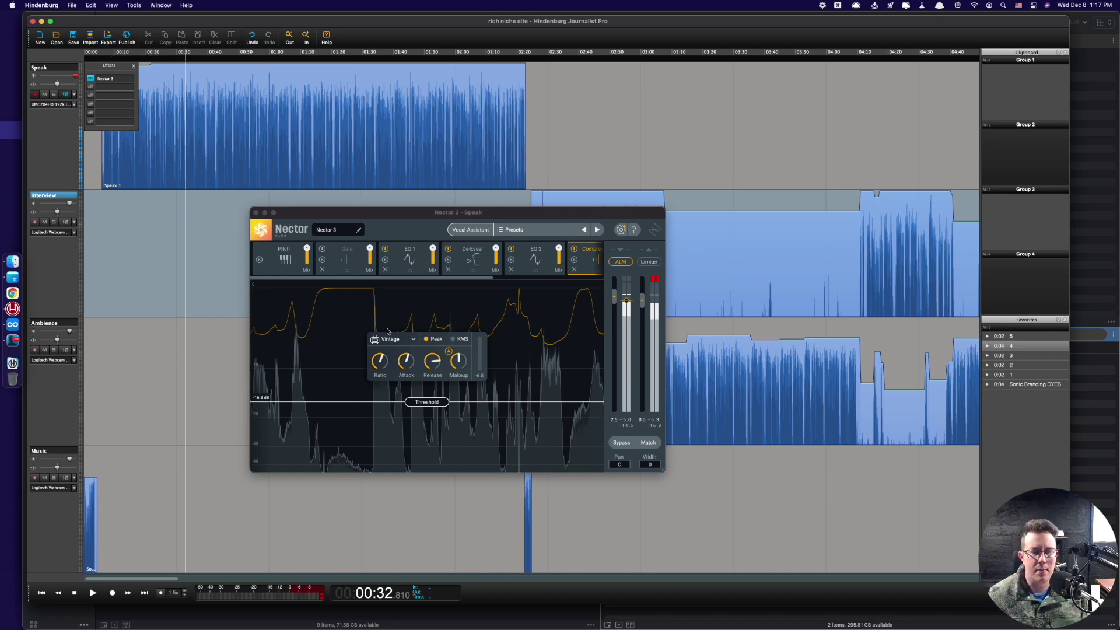
click(157, 224)
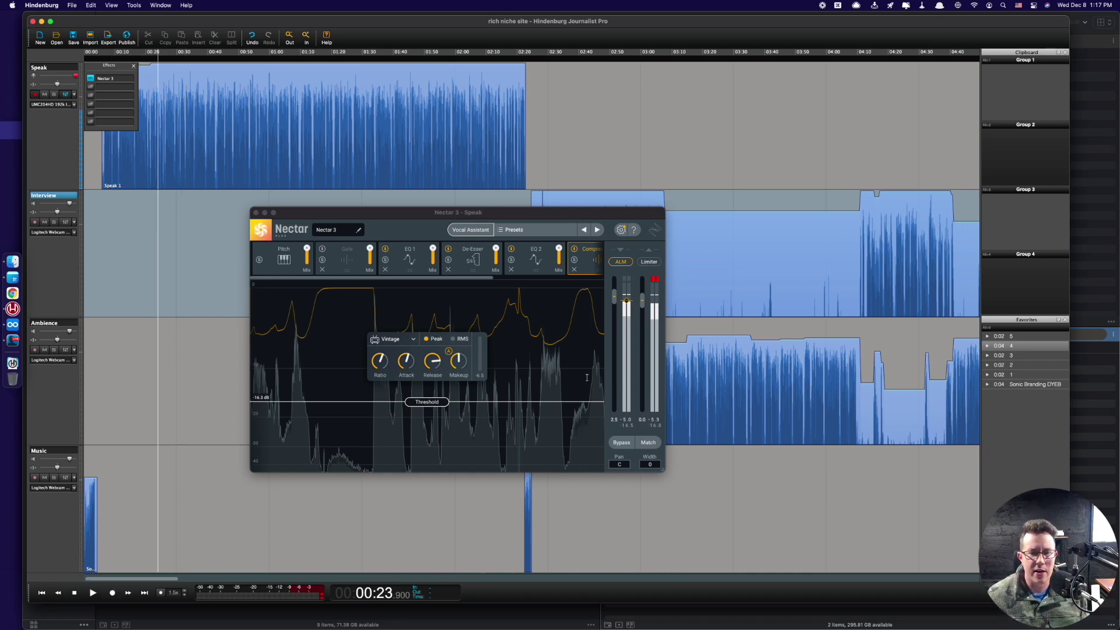
click(193, 228)
key(space)
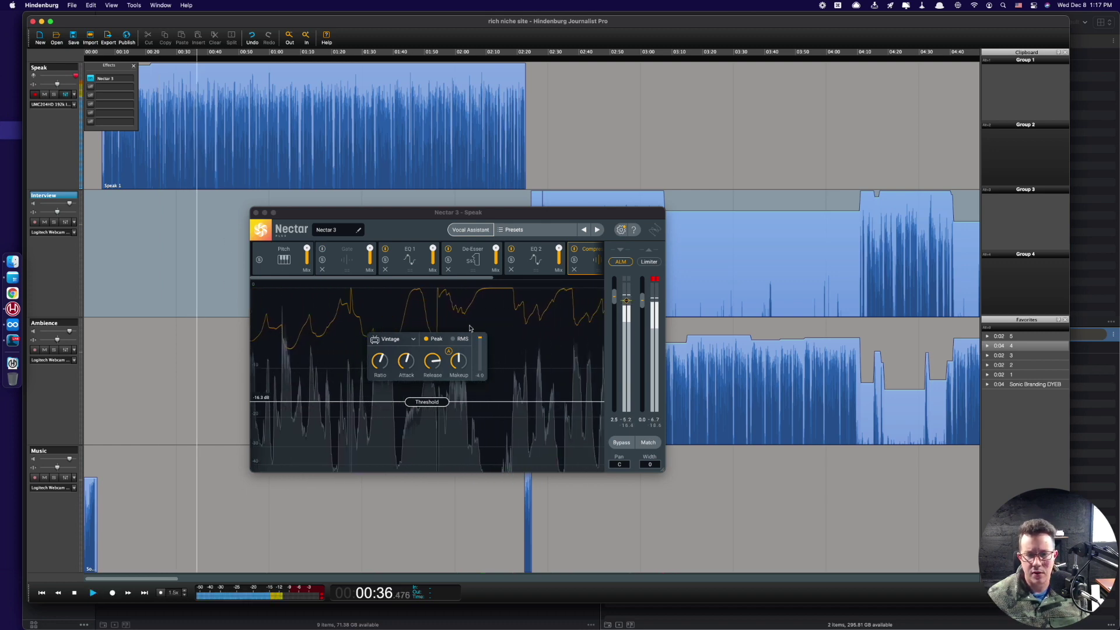
- Raise the compressor makeup gain to about 1.9 dB, then close Nectar and stop playback
click(460, 361)
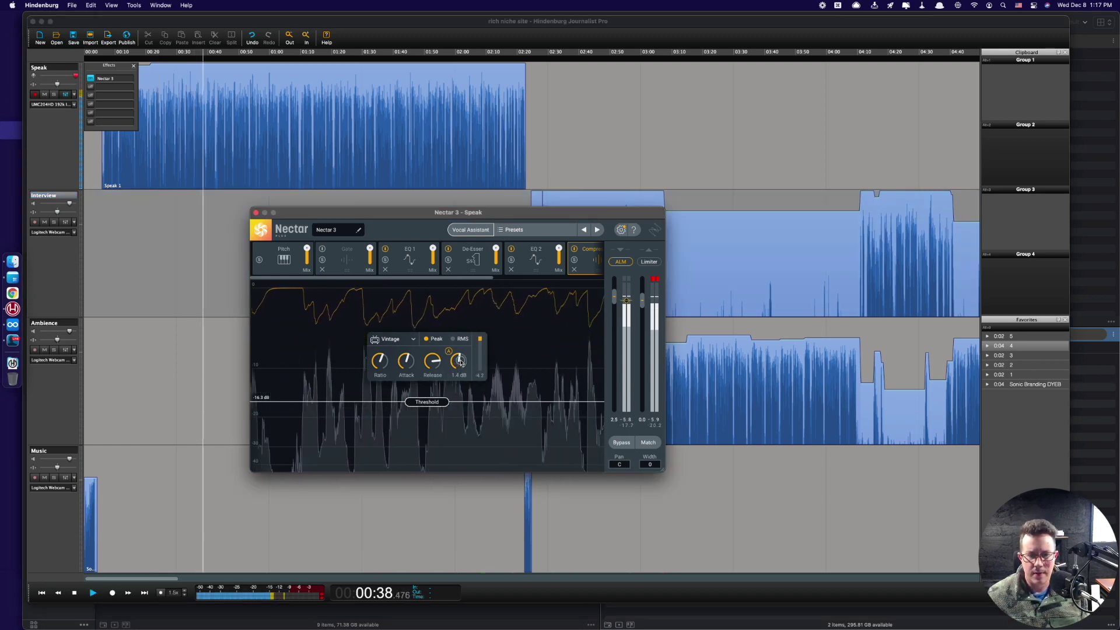
drag(460, 361, 470, 363)
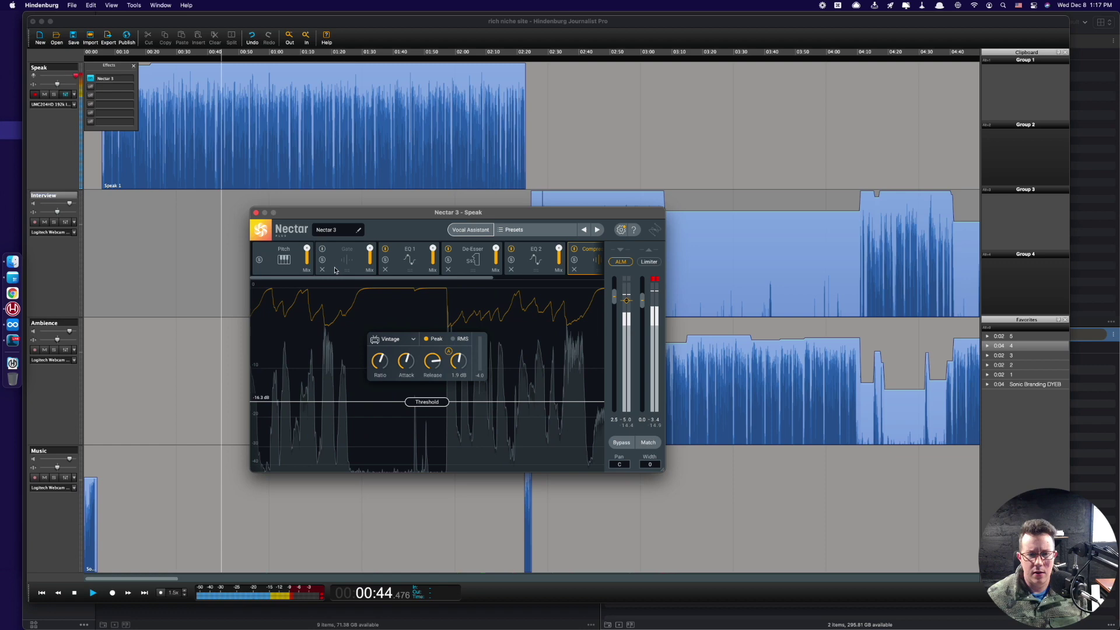
click(246, 222)
click(256, 214)
key(space)
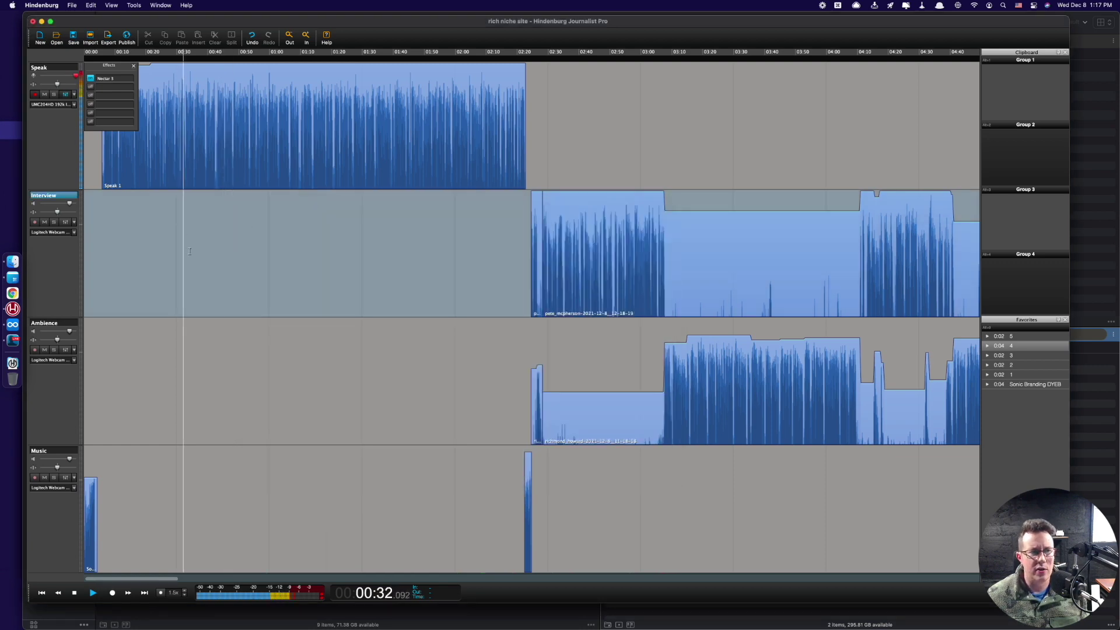
- Move Nectar 3 to the second slot and add RX 7 Voice De-noise to the first
drag(110, 86, 110, 88)
click(110, 81)
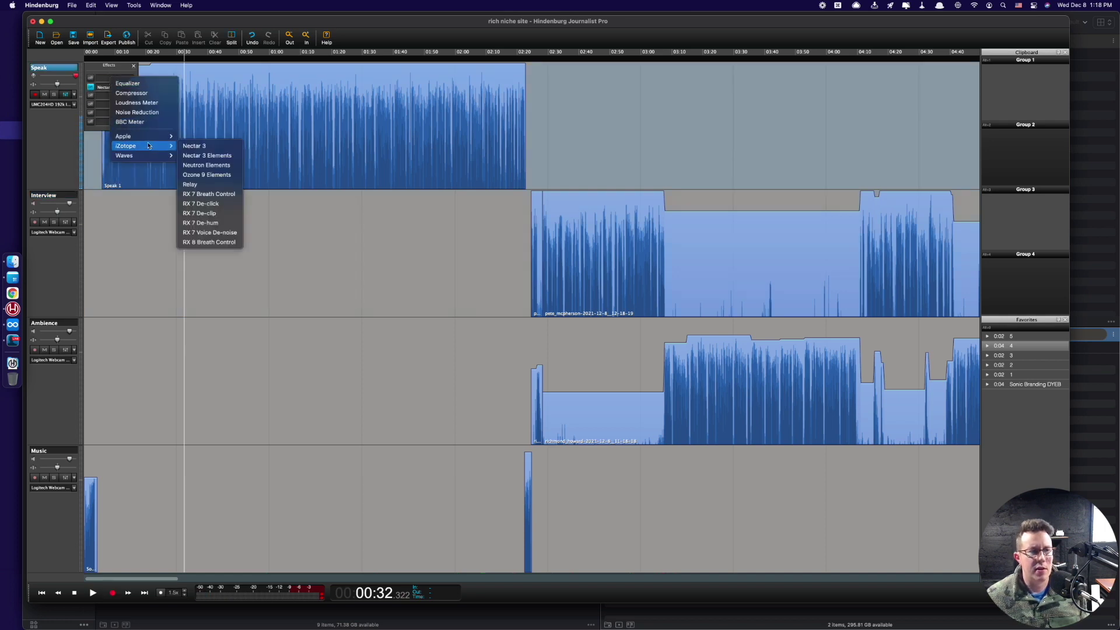
mouse_move(155, 146)
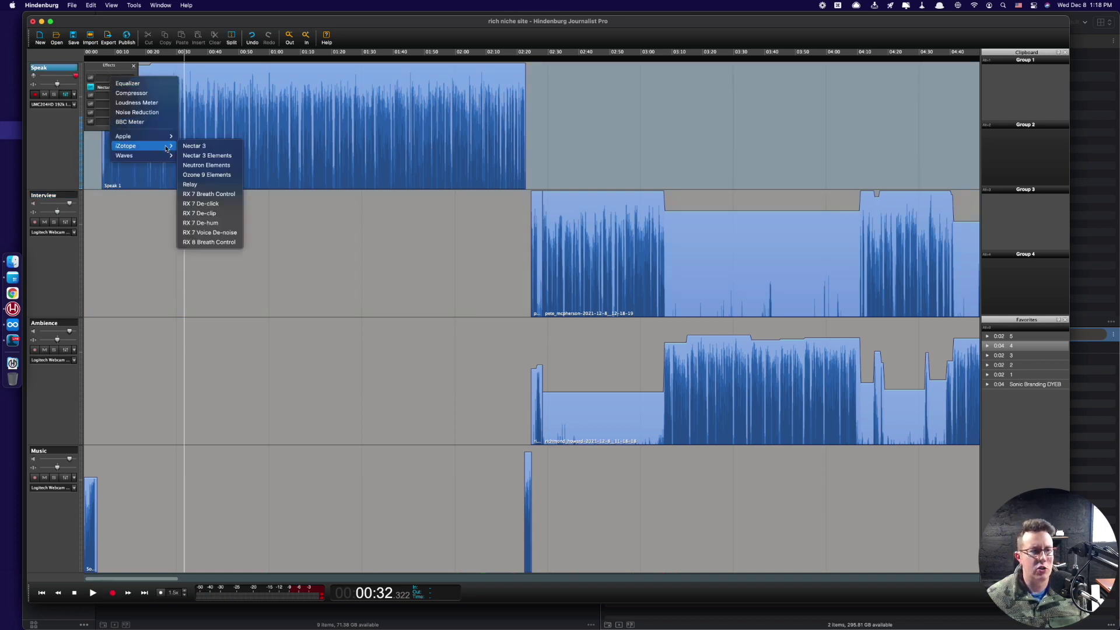
click(214, 232)
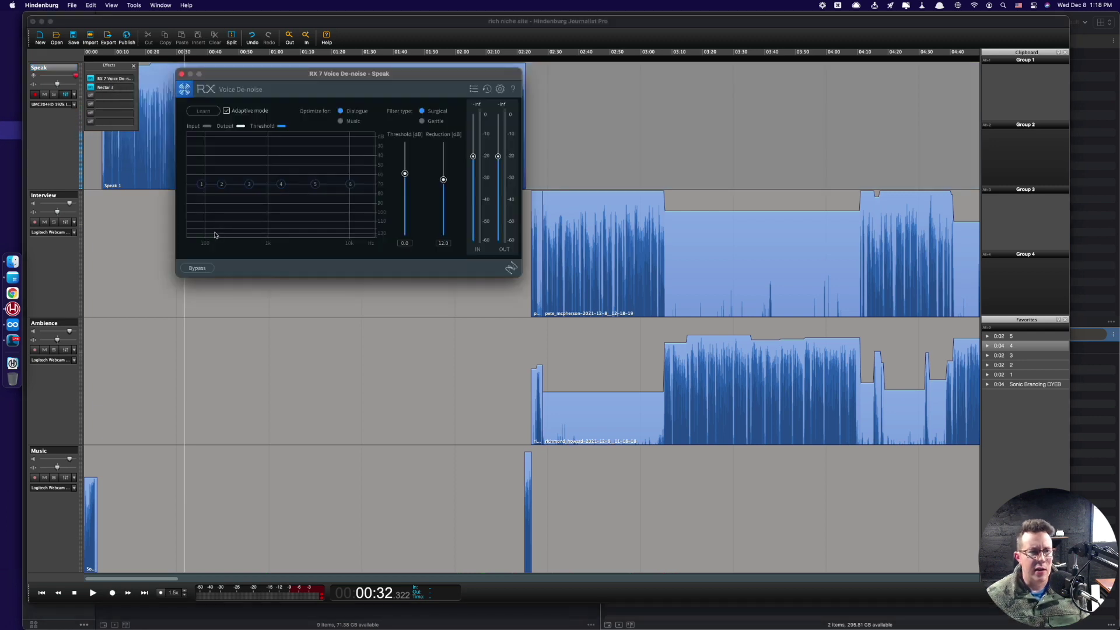
- Play the Speak track from around 00:14 to check the de-noising, then close RX 7
click(130, 179)
key(space)
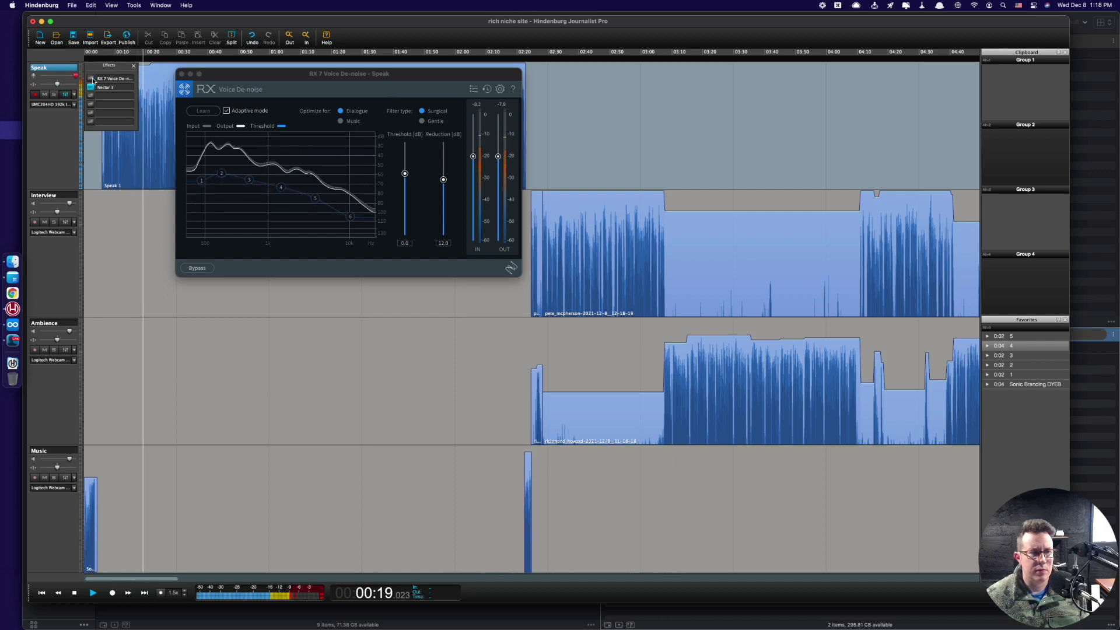
key(space)
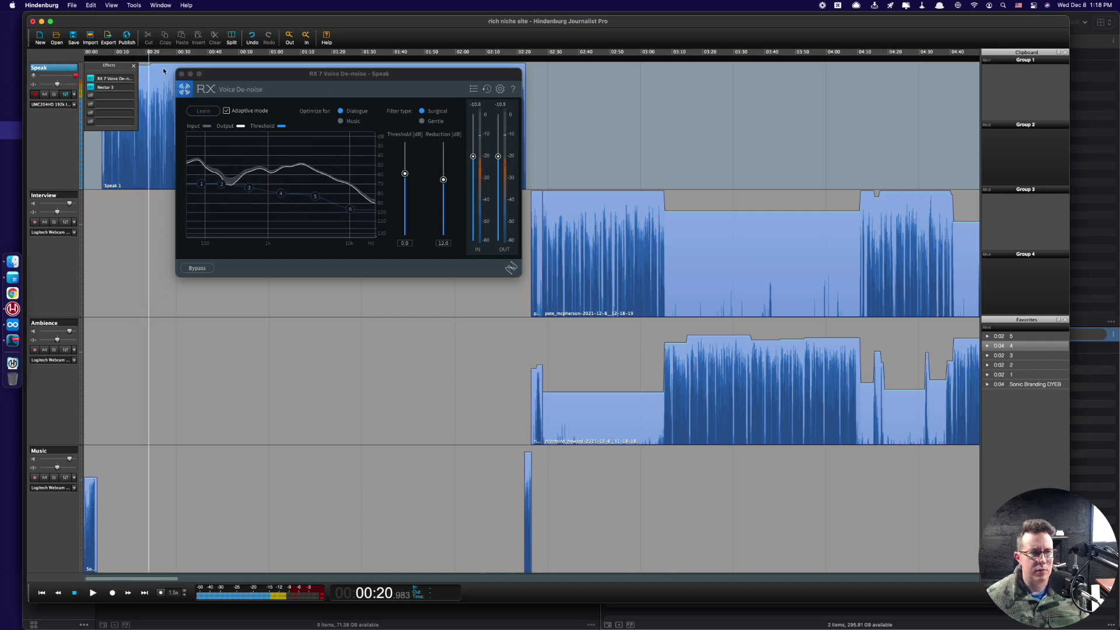
click(181, 74)
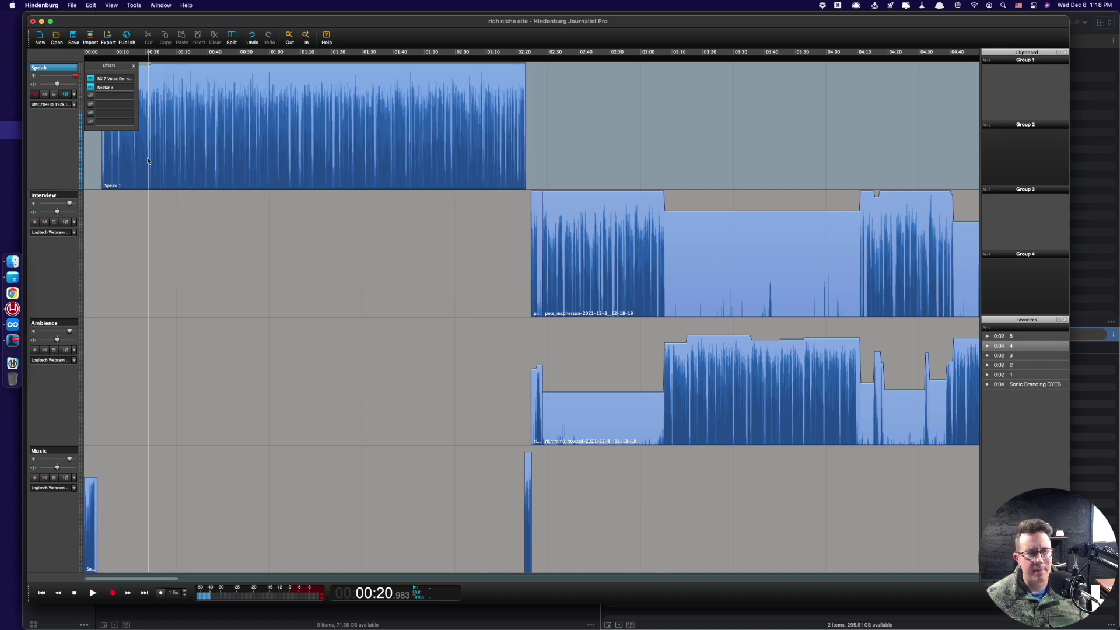
- Listen to the Ambience track from 03:14
scroll(372, 295, down, 2)
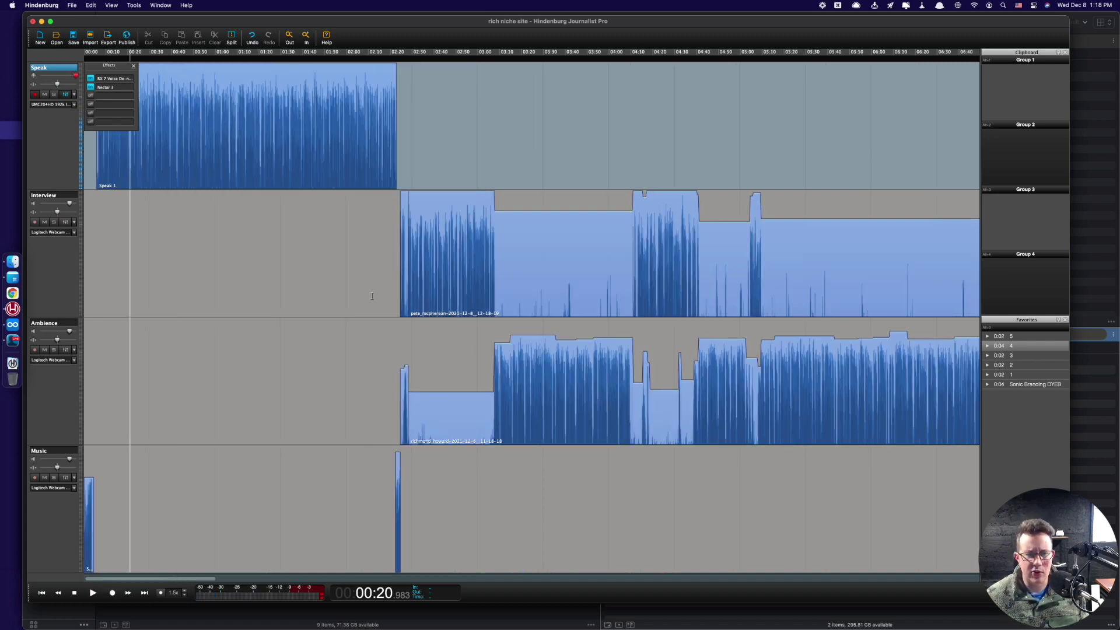
click(508, 437)
key(space)
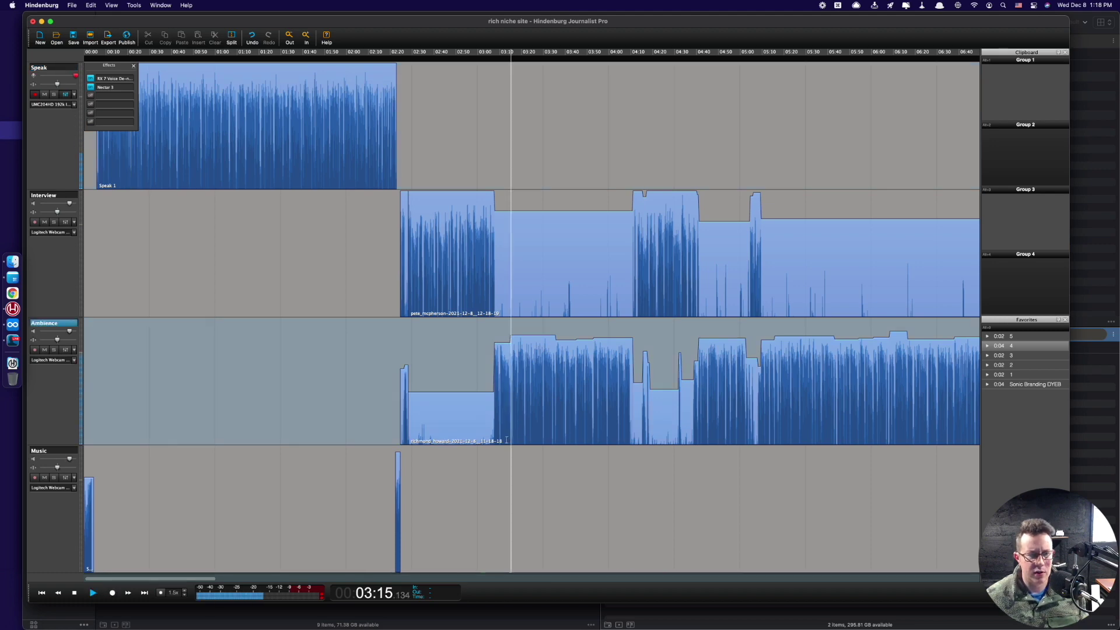
key(space)
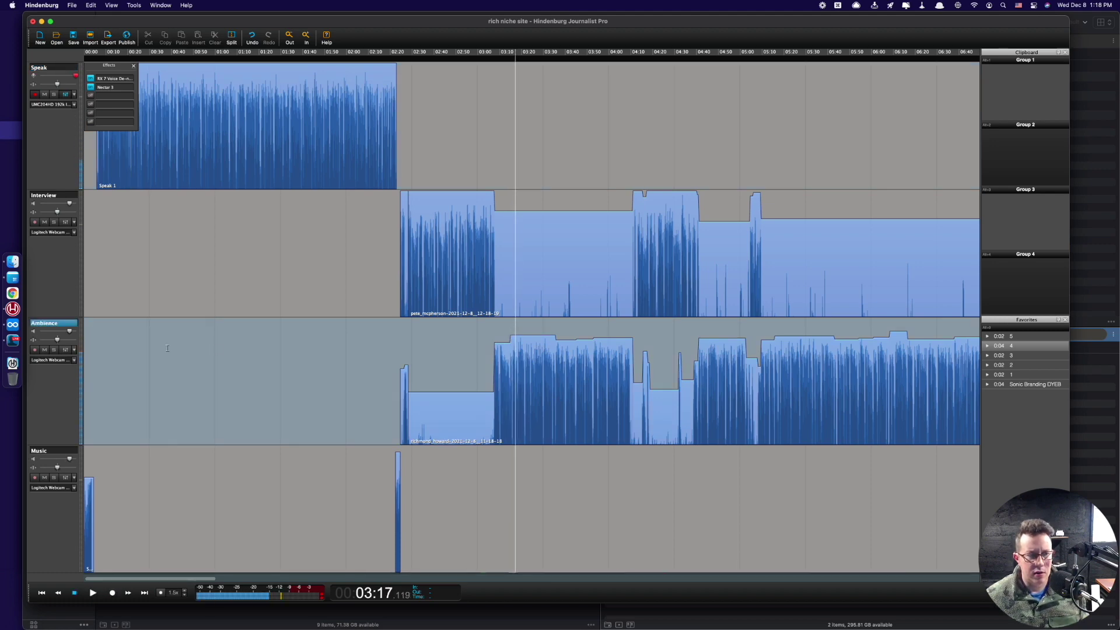
- Add Noise Reduction to the Ambience track and audition it before closing its settings
click(65, 350)
click(65, 350)
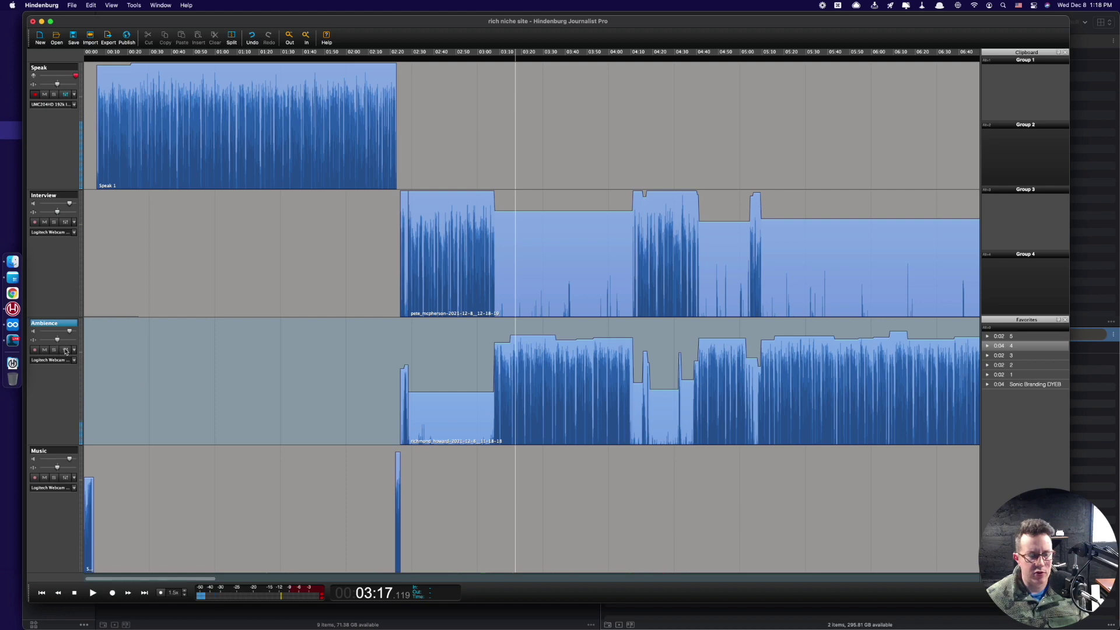
click(65, 350)
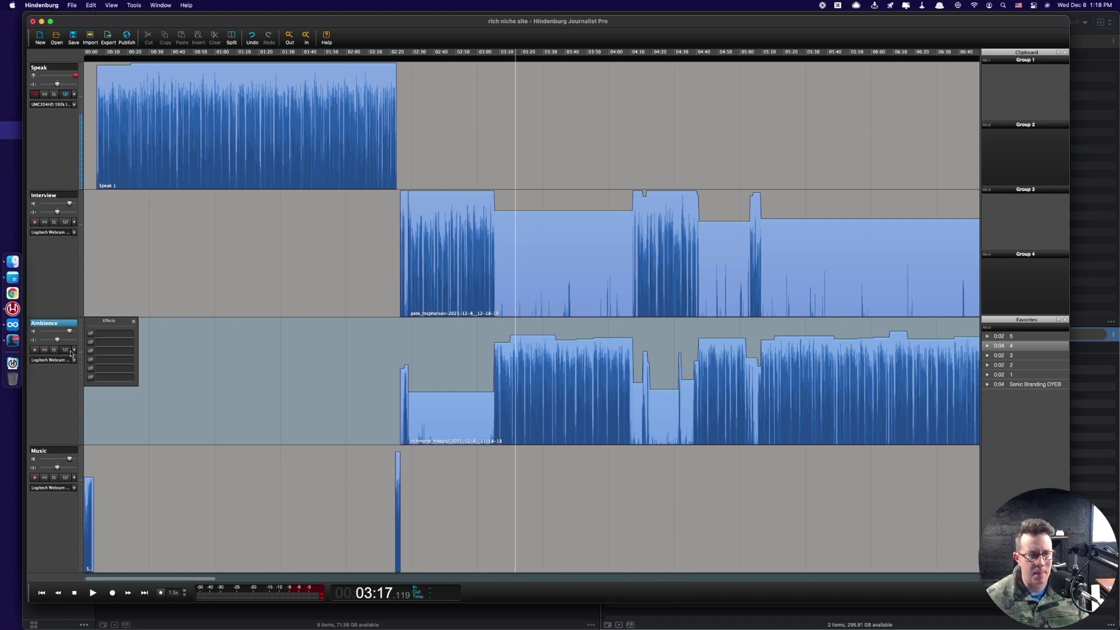
click(111, 337)
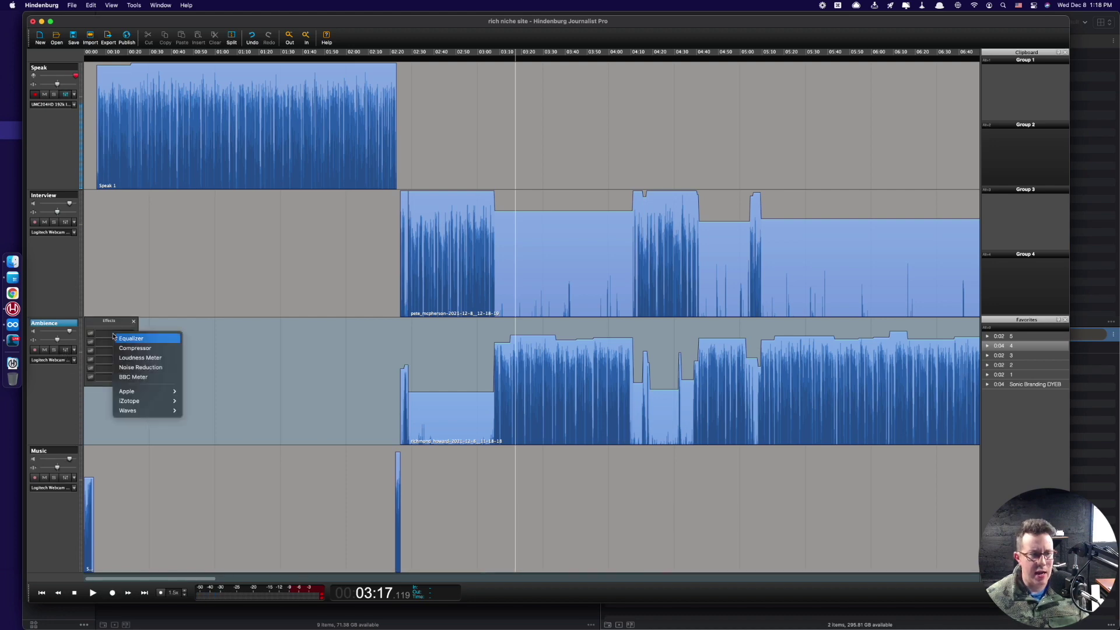
click(141, 367)
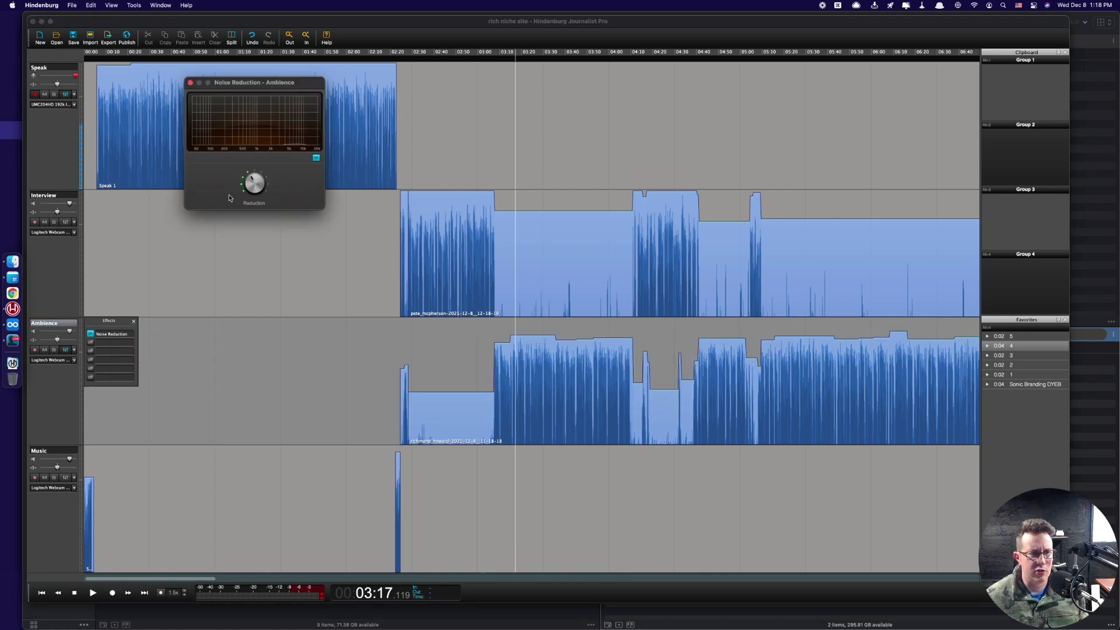
key(space)
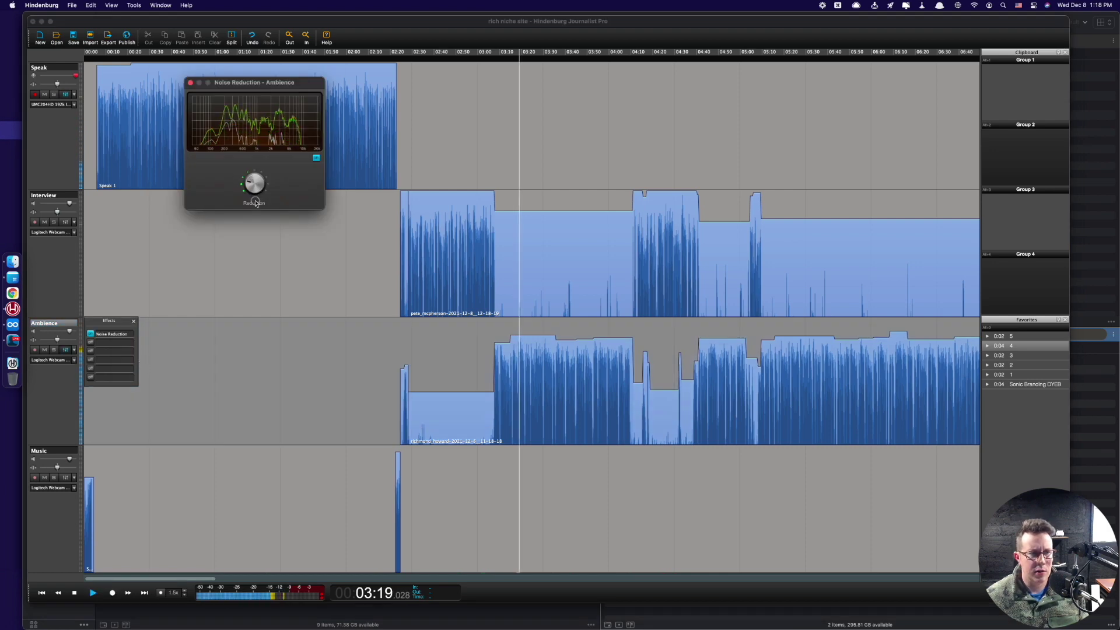
key(space)
click(190, 82)
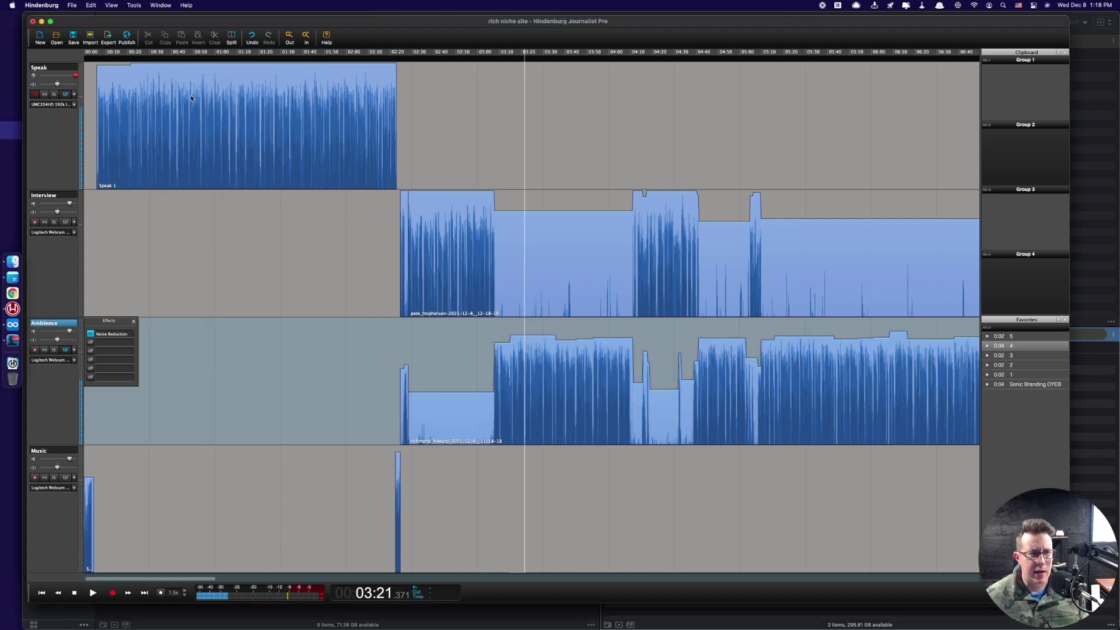
- Add iZotope Nectar 3 in the next Ambience effects slot
click(117, 345)
mouse_move(160, 410)
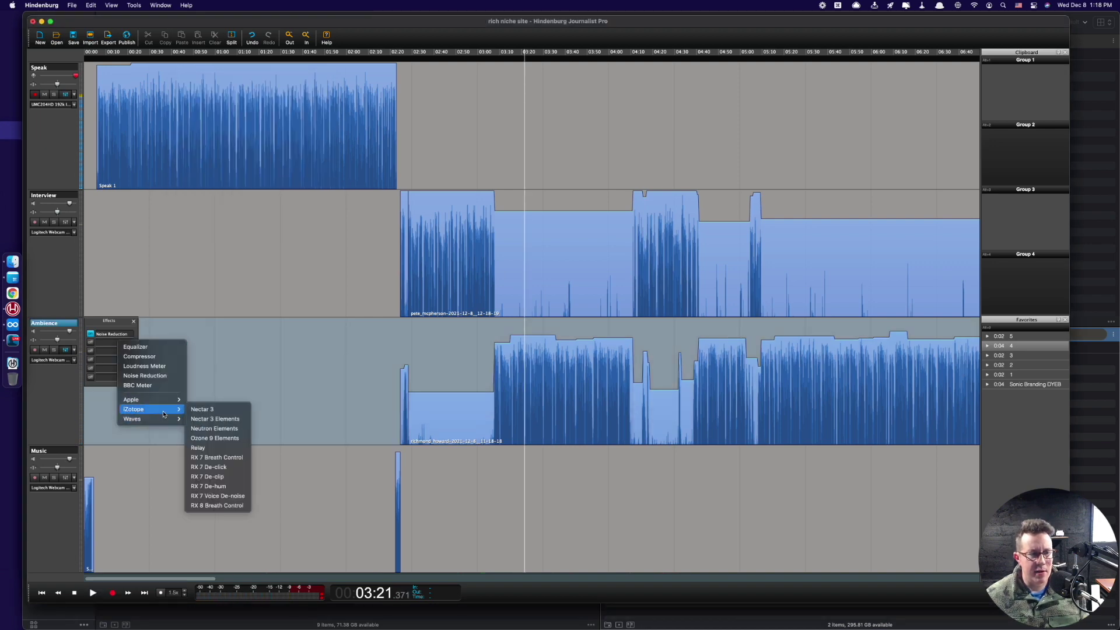
click(220, 410)
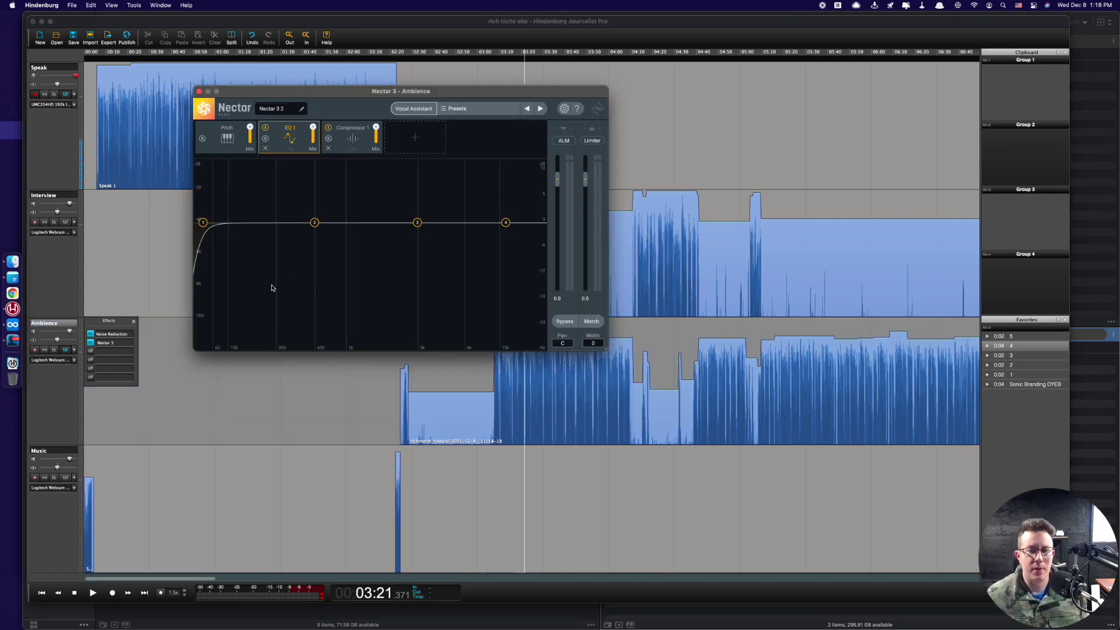
- Run Nectar's Vocal Assistant on Ambience with Dialogue vibe and Light intensity, playing from about 05:15
click(772, 433)
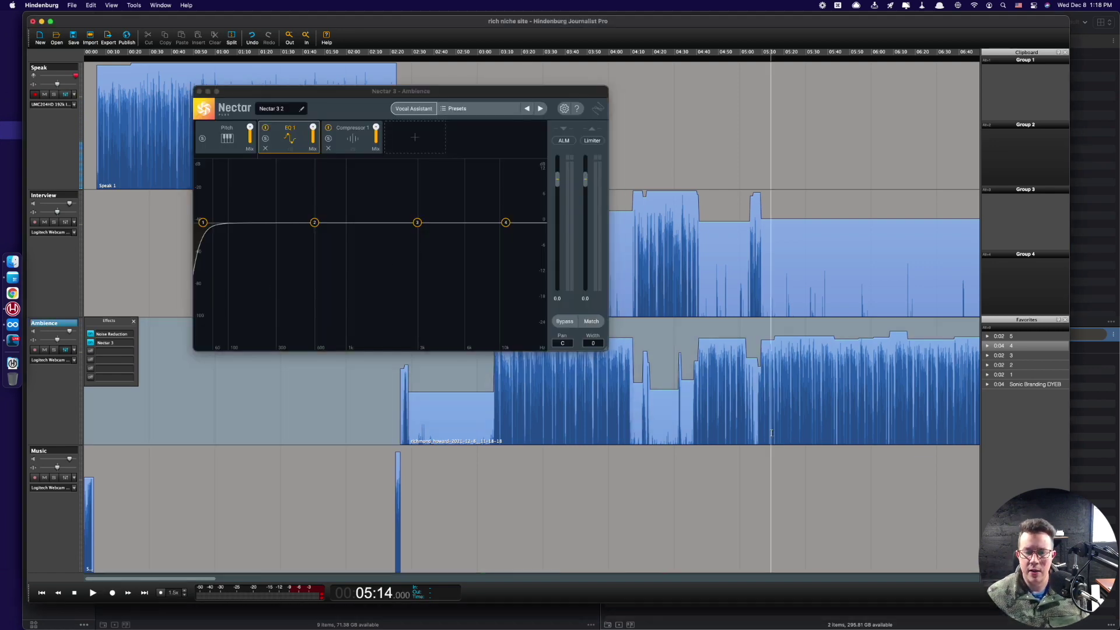
click(413, 109)
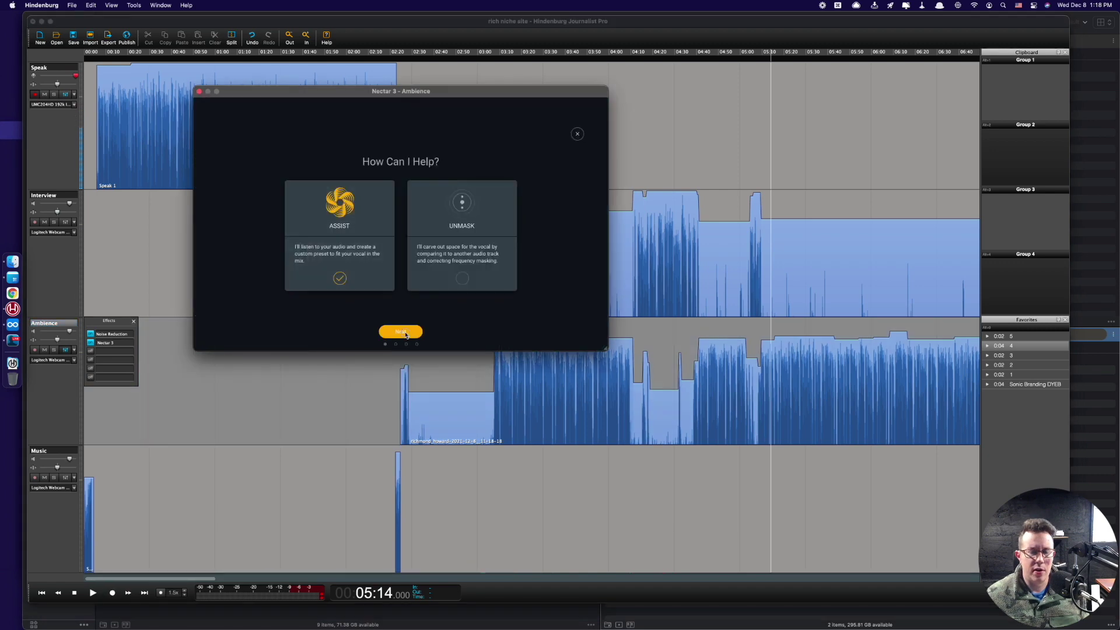
click(400, 331)
click(441, 201)
click(365, 235)
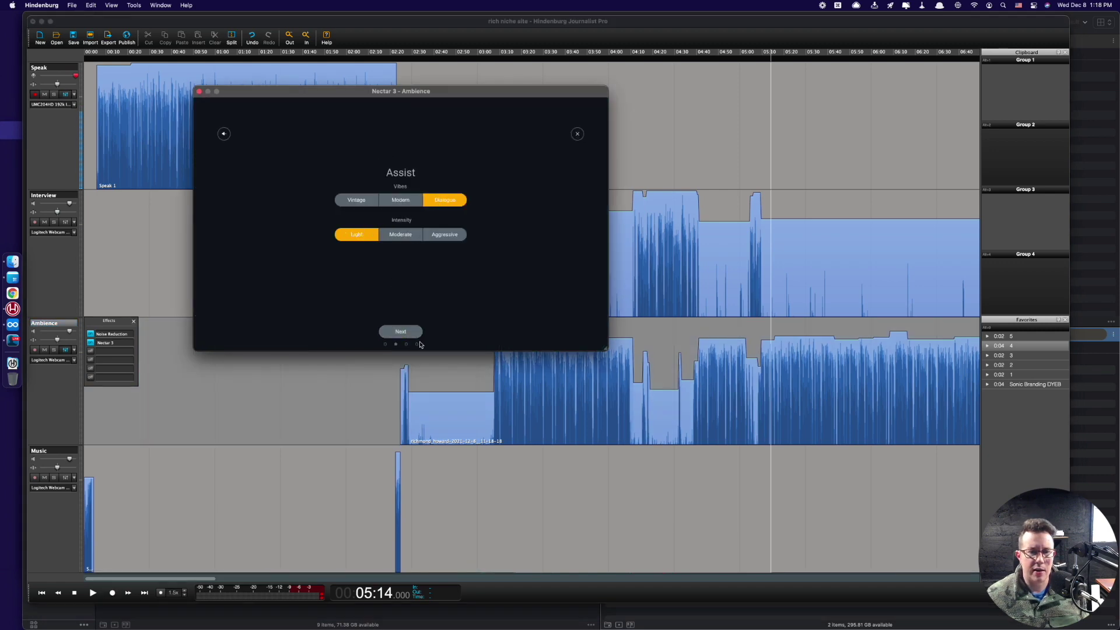
click(400, 331)
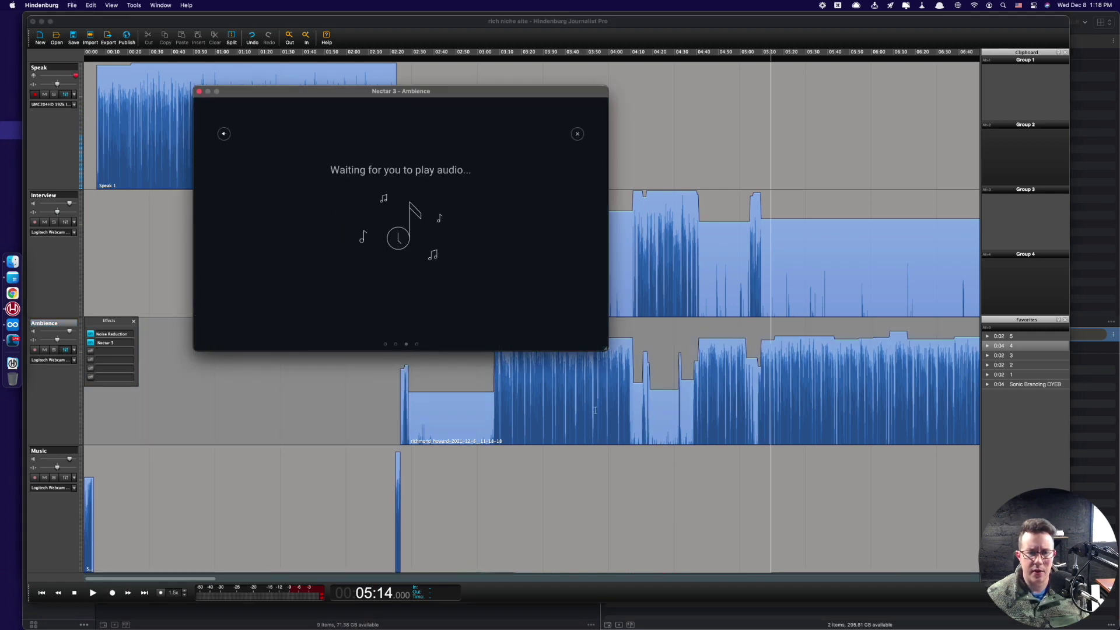
click(774, 468)
key(space)
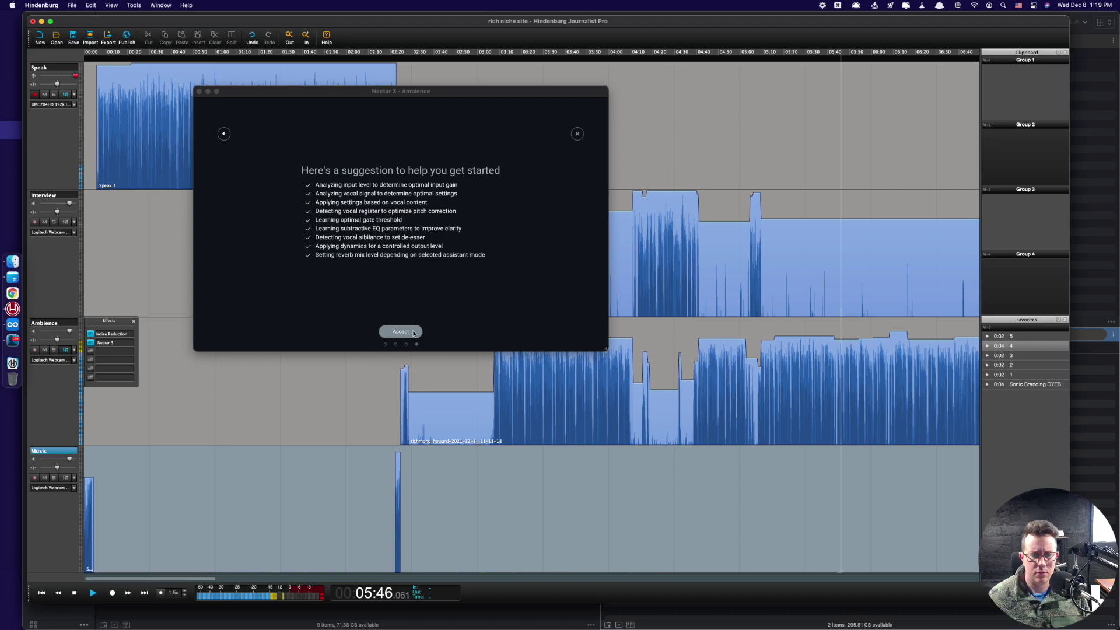
- Accept the assistant's suggested preset and audition the Ambience audio from 05:24
click(409, 328)
click(792, 525)
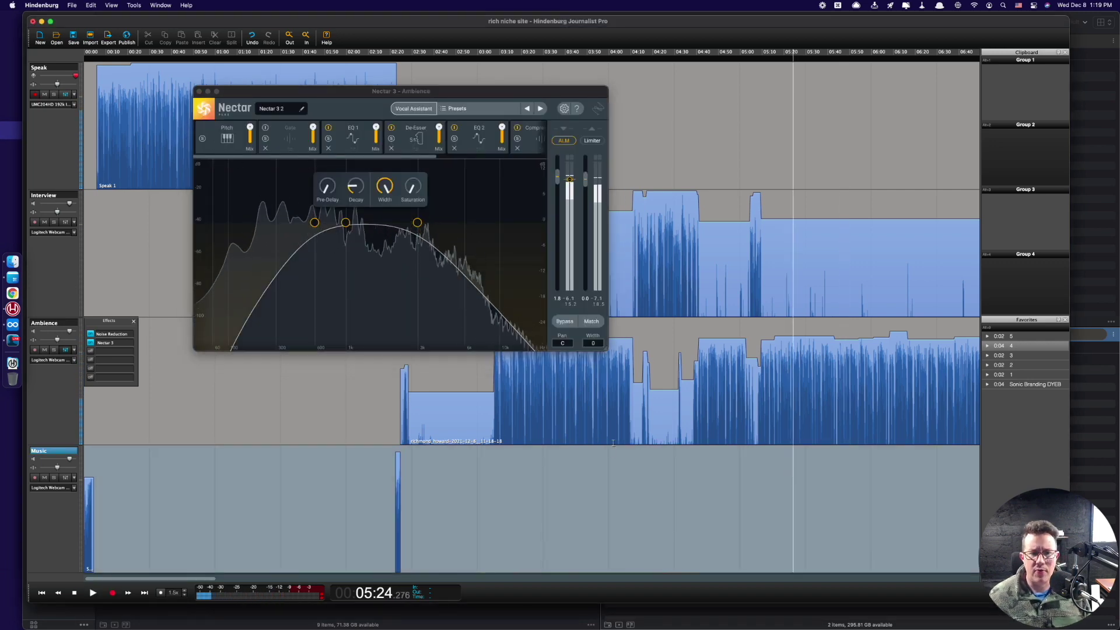
key(space)
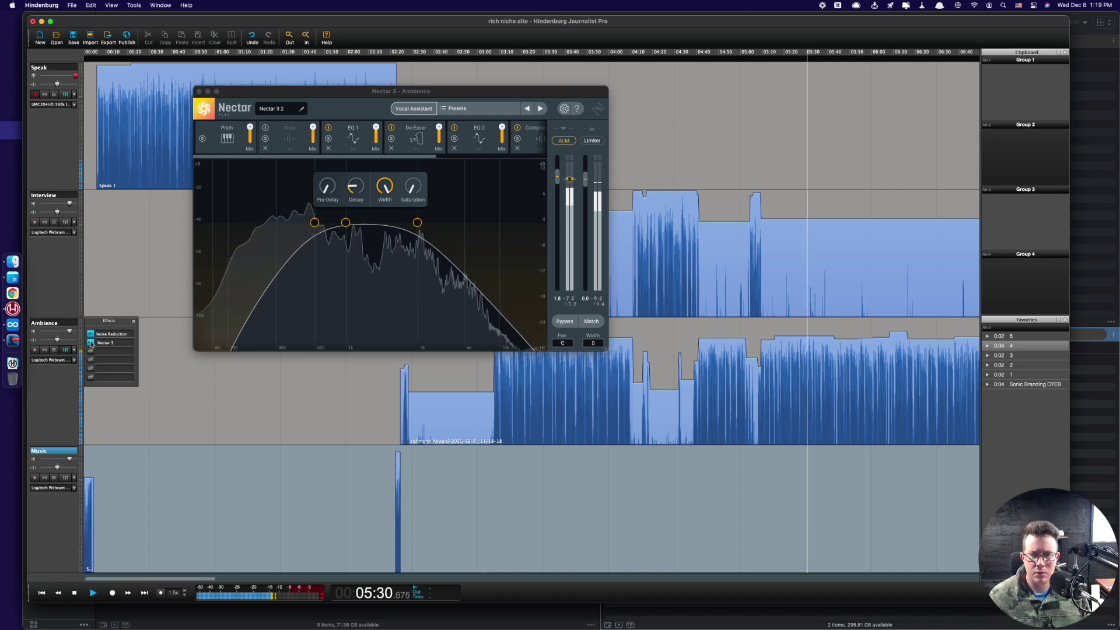
key(r)
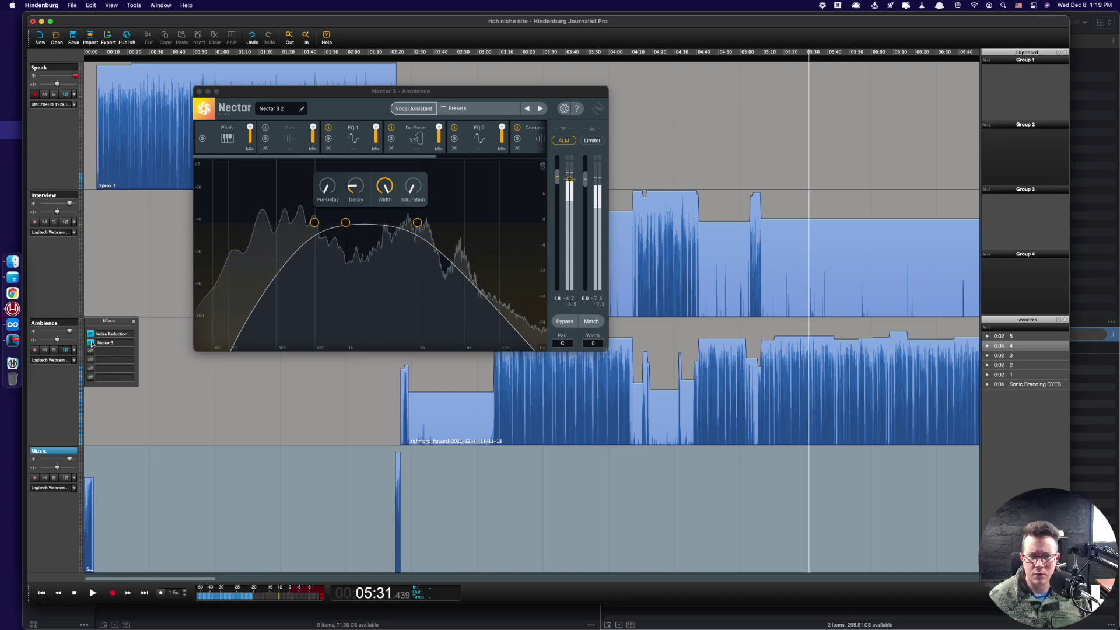
- Shape EQ 1 band 3 into a broad cut of about -5.9 dB near 452 Hz
click(354, 135)
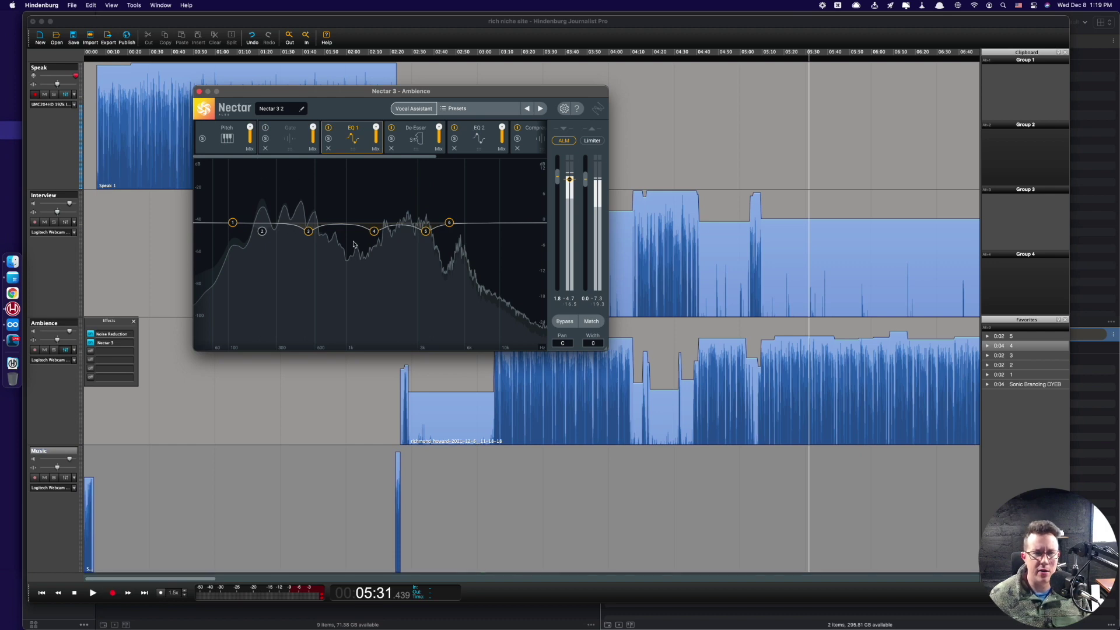
click(785, 432)
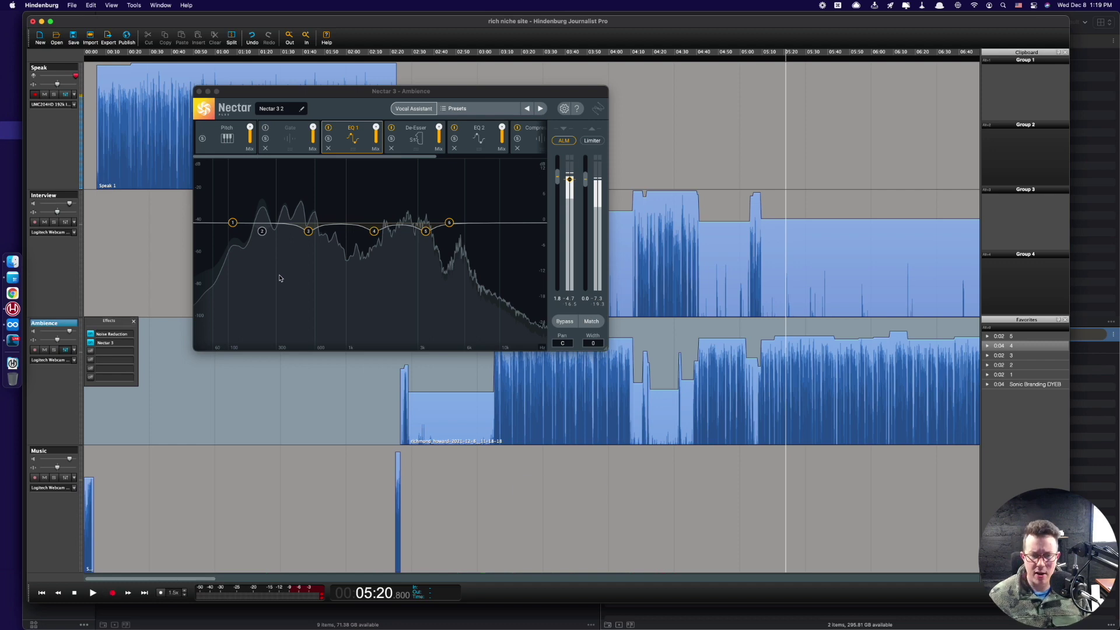
key(XF86AudioRaiseVolume)
key(space)
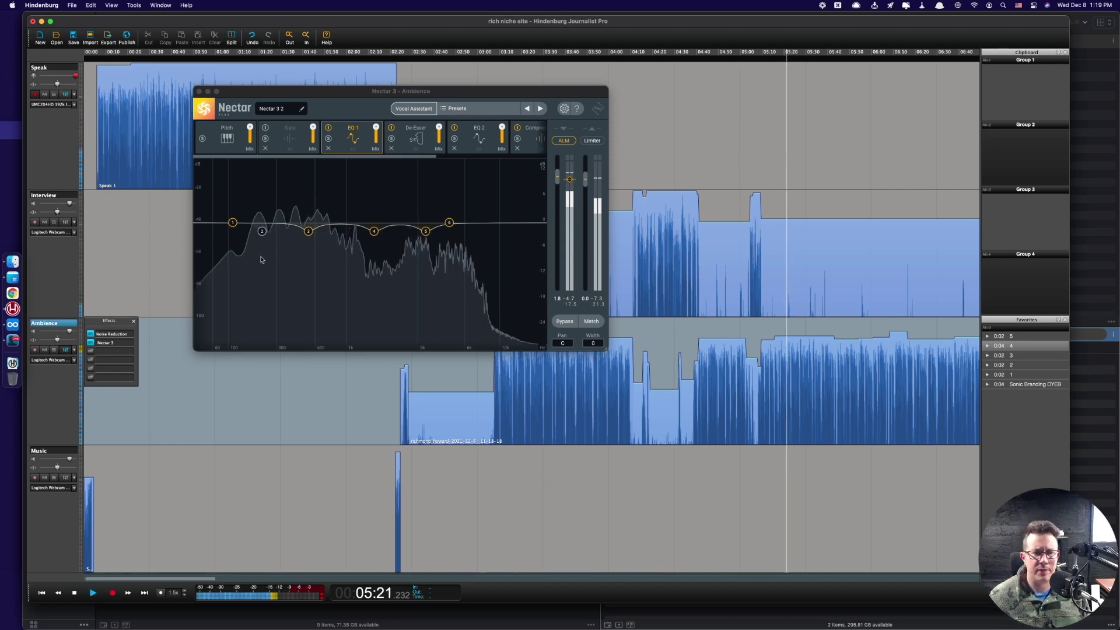
drag(309, 232, 289, 263)
scroll(281, 262, down, 5)
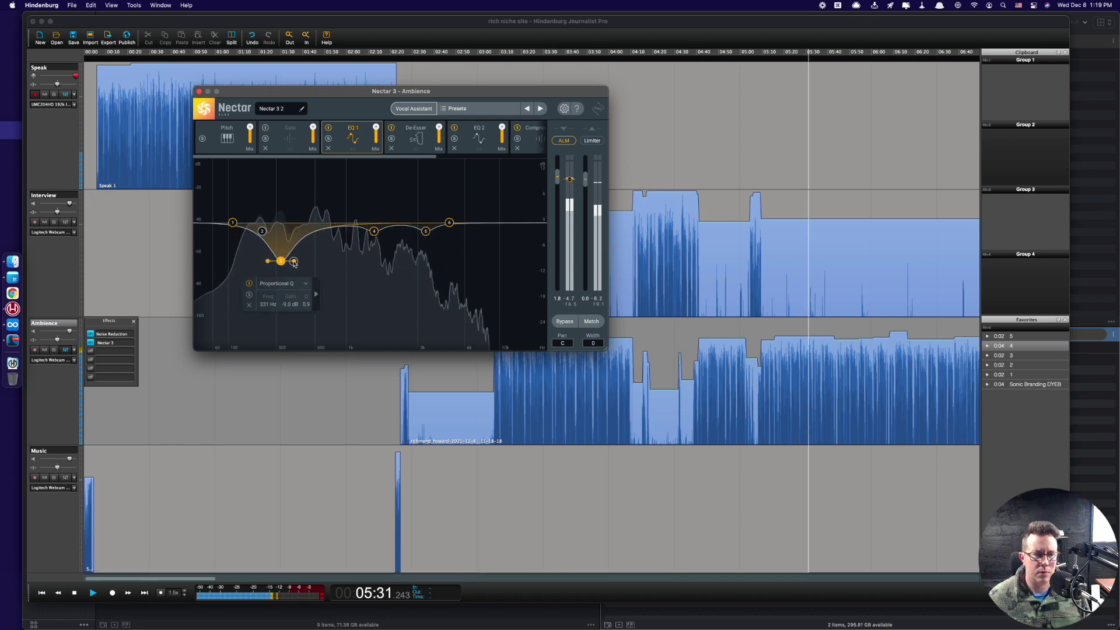
drag(281, 263, 296, 241)
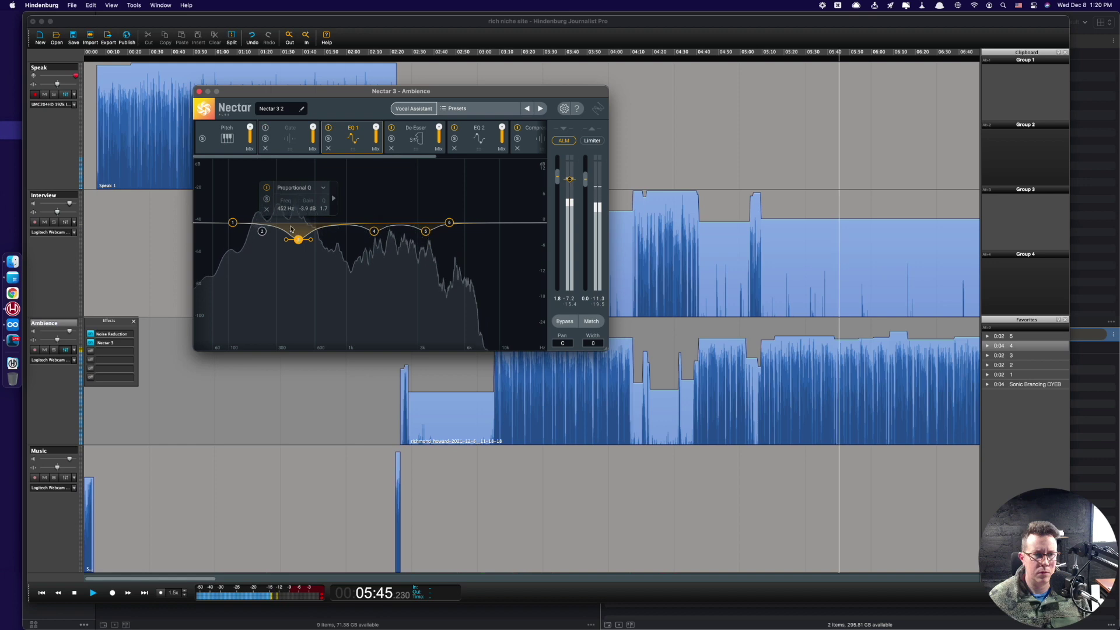
- Close Nectar and play the Ambience track from about 05:26
click(199, 92)
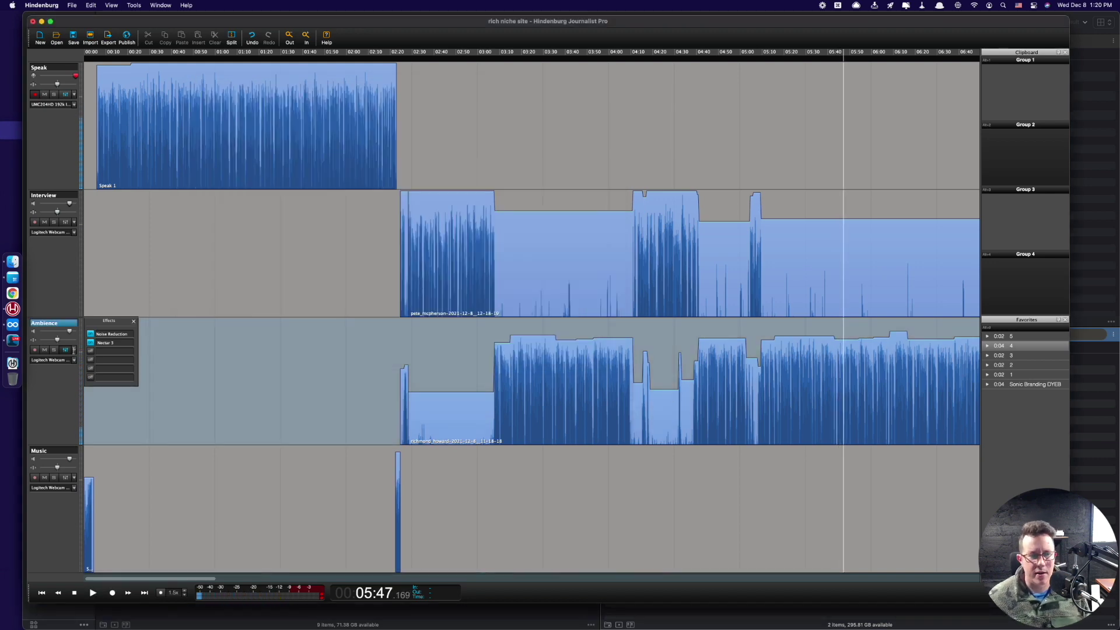
click(799, 421)
key(space)
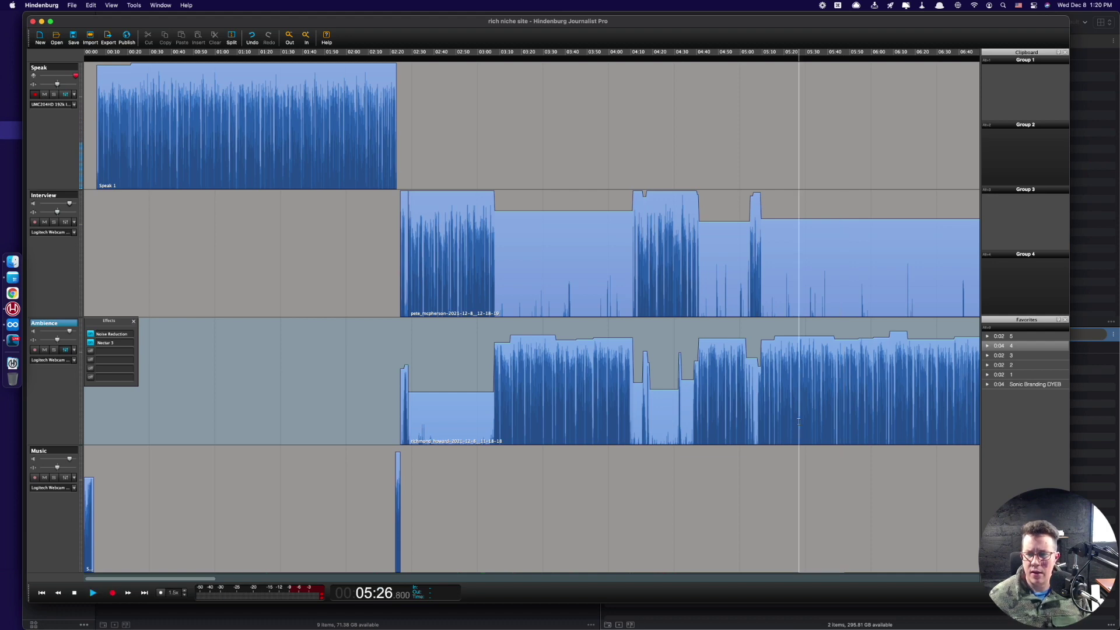
- Recheck Nectar's EQ 2 and EQ 1 curves, close the plugin and zoom the timeline out fully
double_click(112, 345)
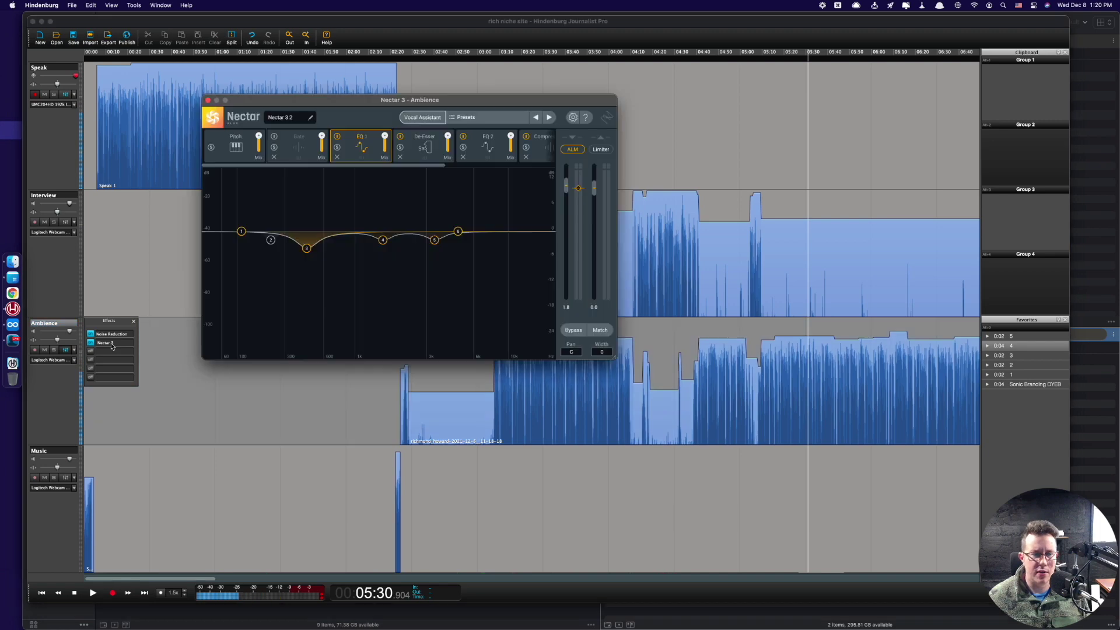
click(487, 139)
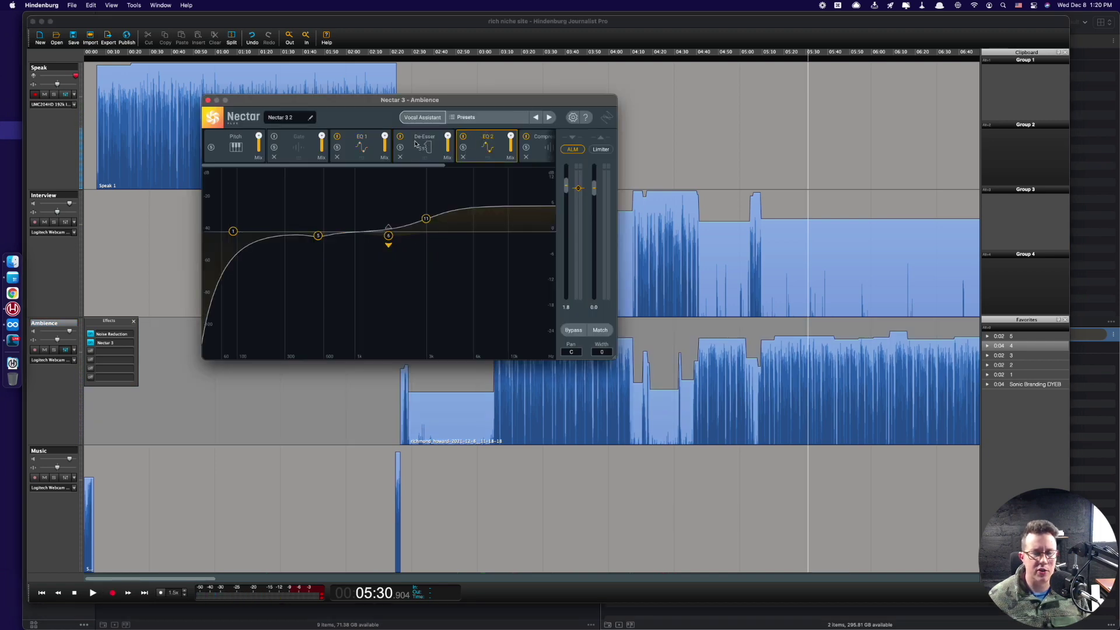
click(363, 141)
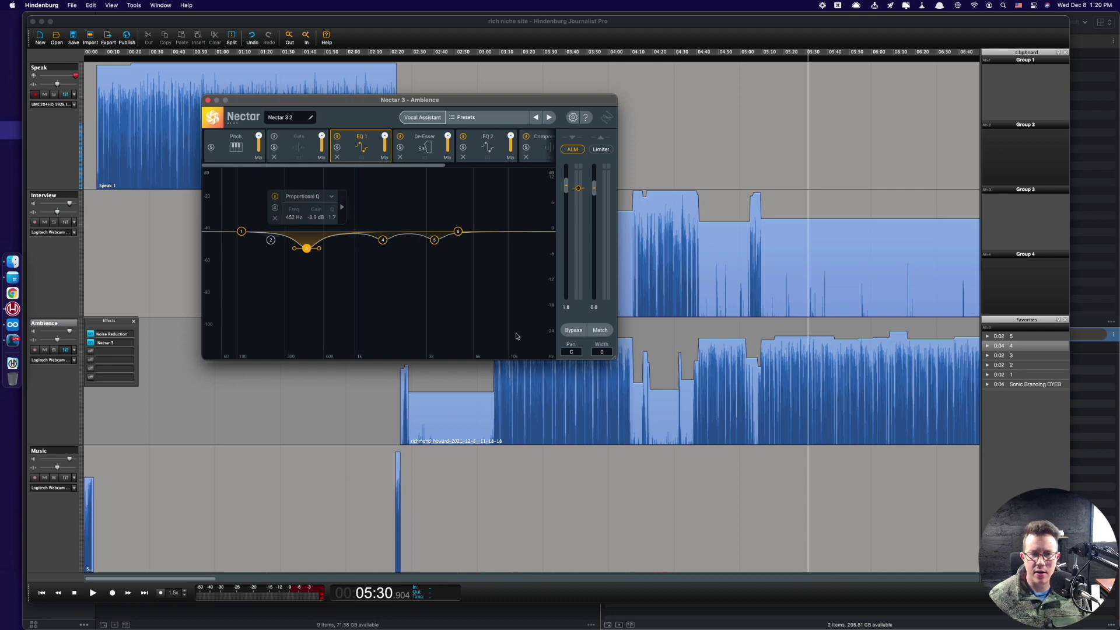
click(208, 101)
click(794, 426)
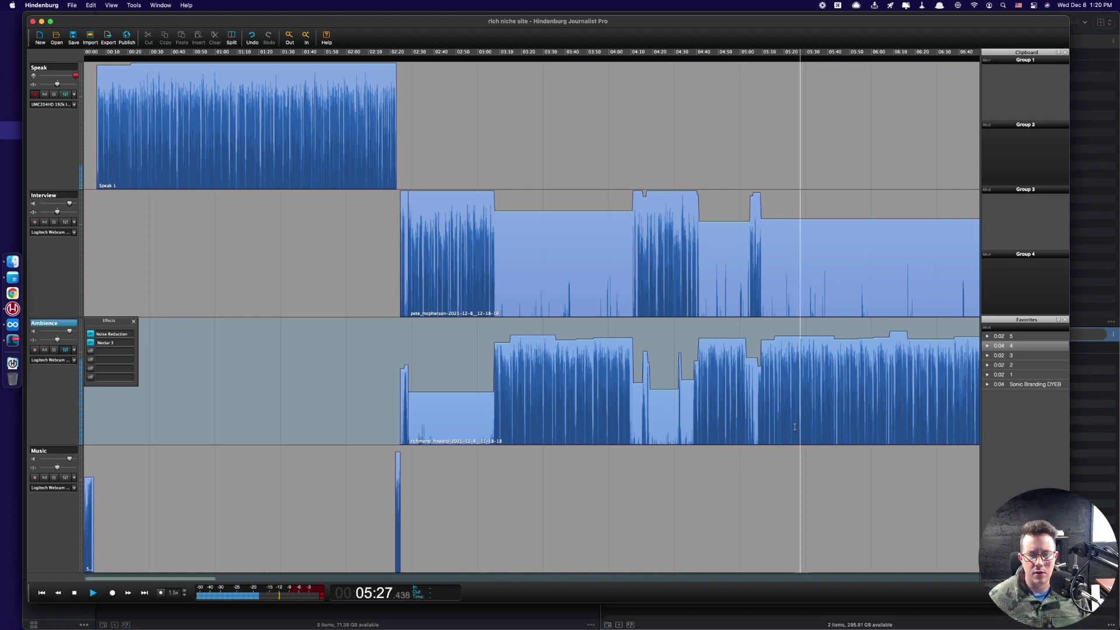
key(super+minus)
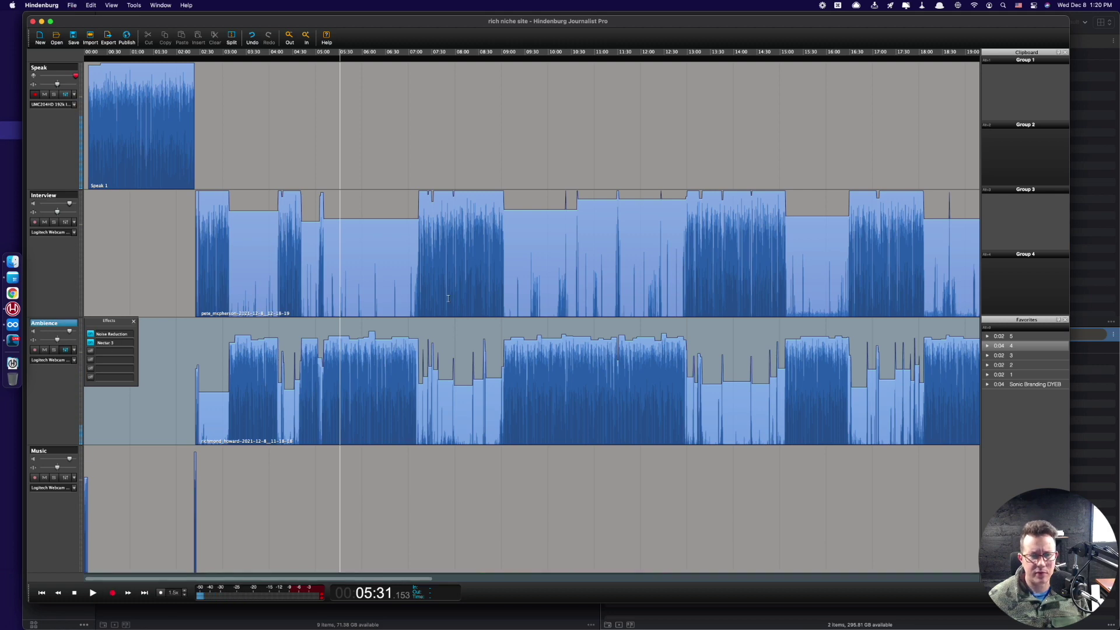
- Play from around 13:05 and add Noise Reduction to the Interview track
click(690, 301)
key(space)
click(66, 224)
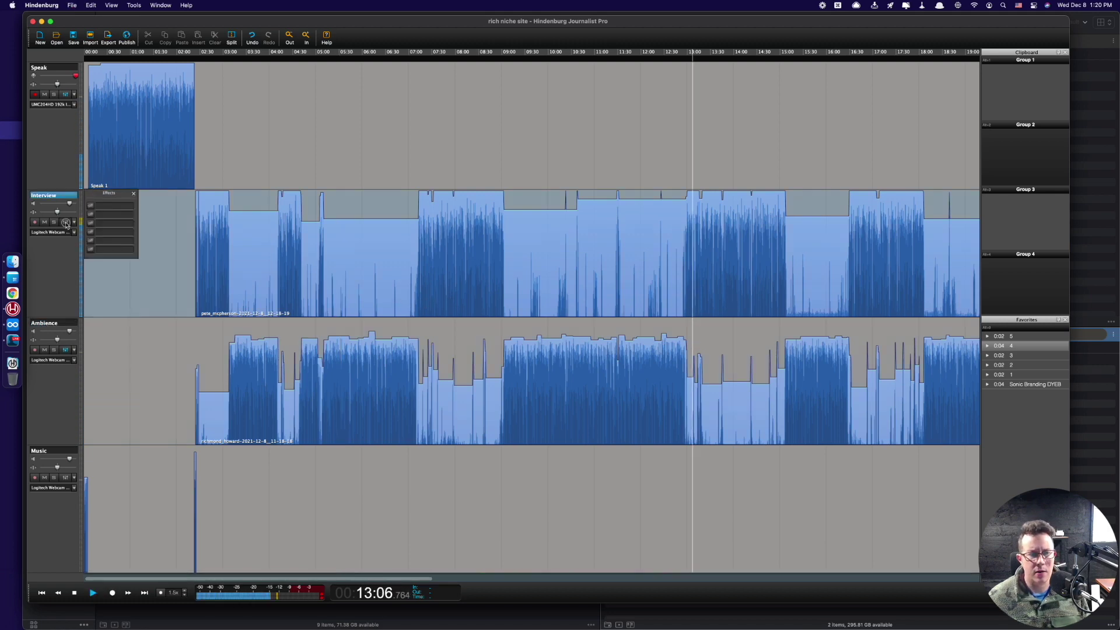
click(108, 205)
click(140, 243)
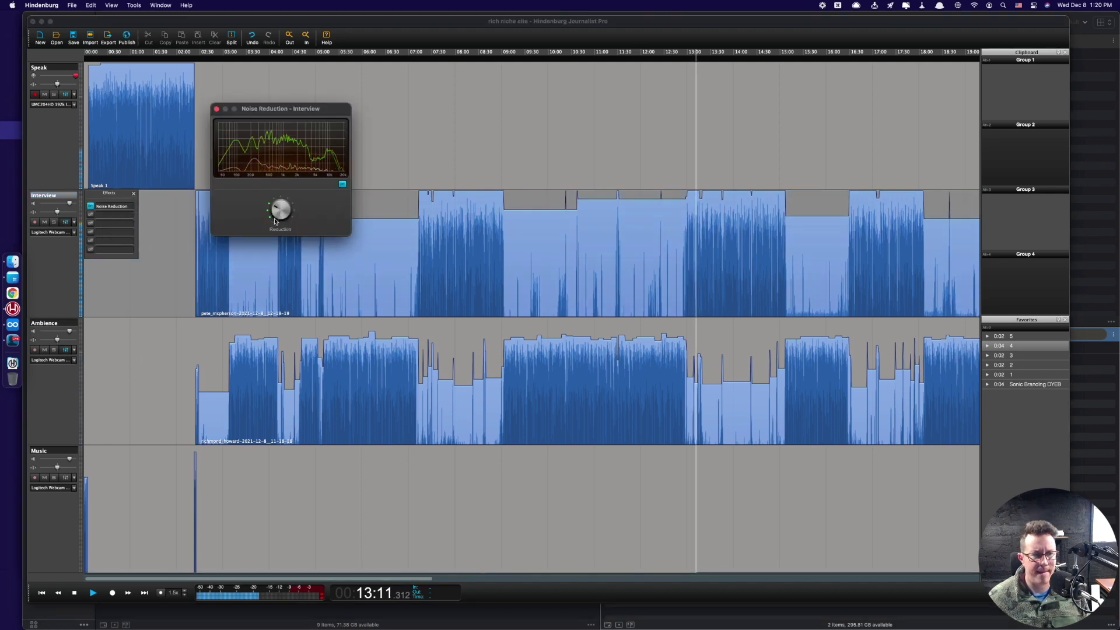
key(super+w)
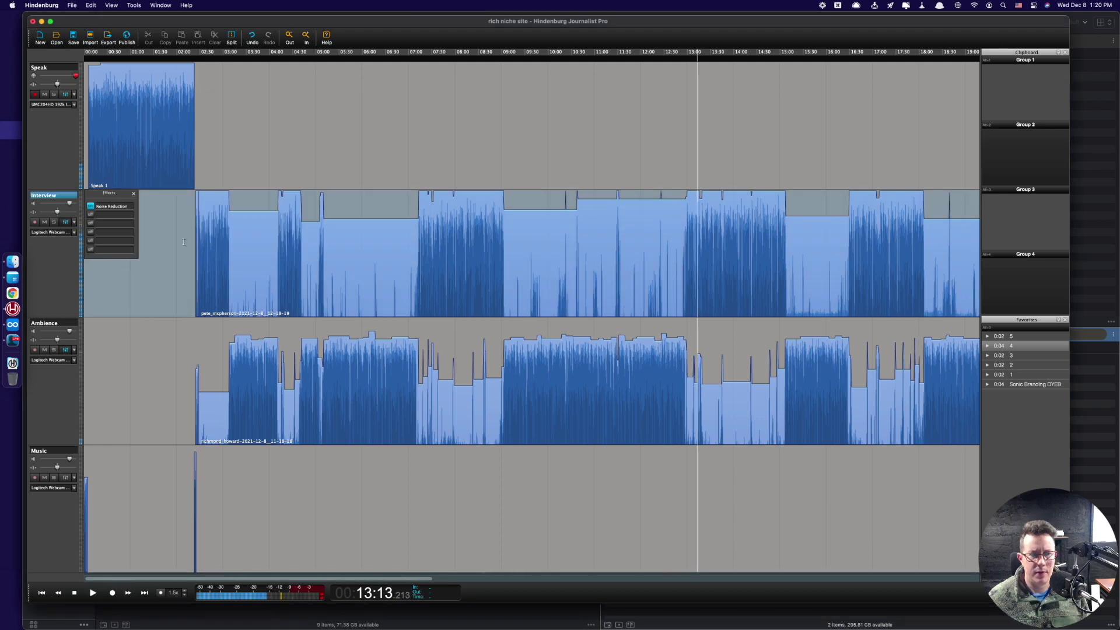
- Add Nectar 3 to Interview and run its Vocal Assistant on Dialogue, Light while playing the Interview
click(119, 220)
mouse_move(156, 282)
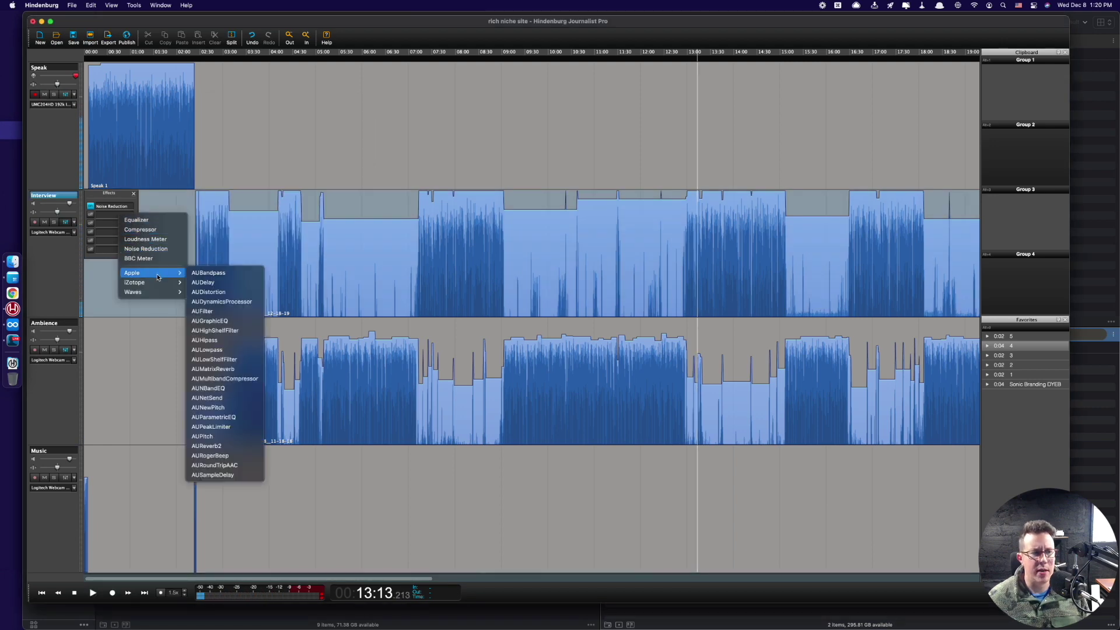
click(222, 290)
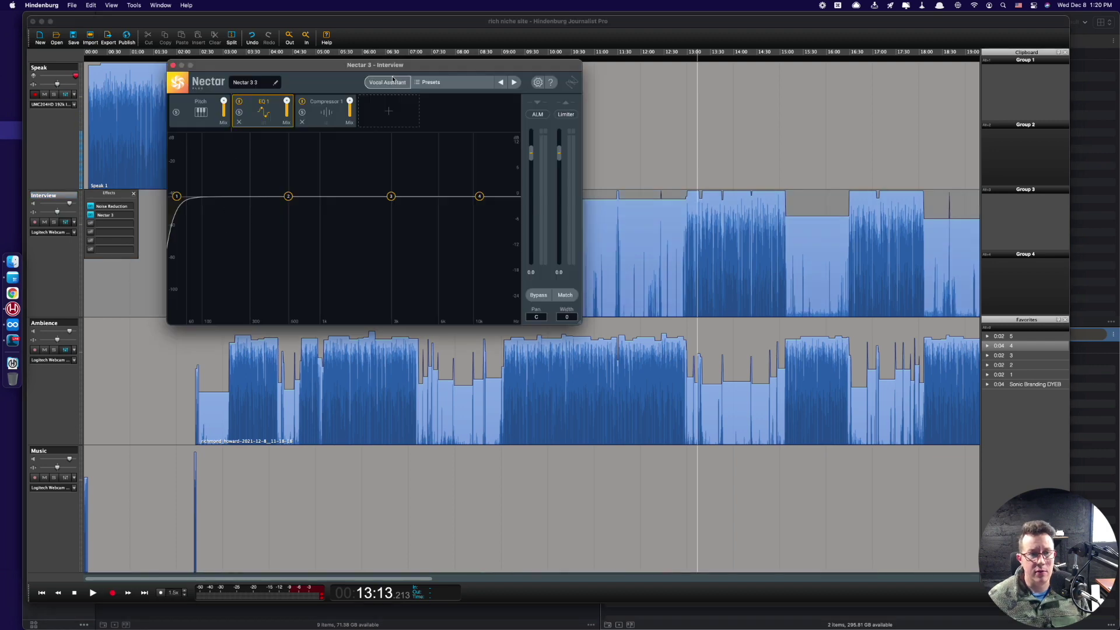
click(392, 81)
click(374, 305)
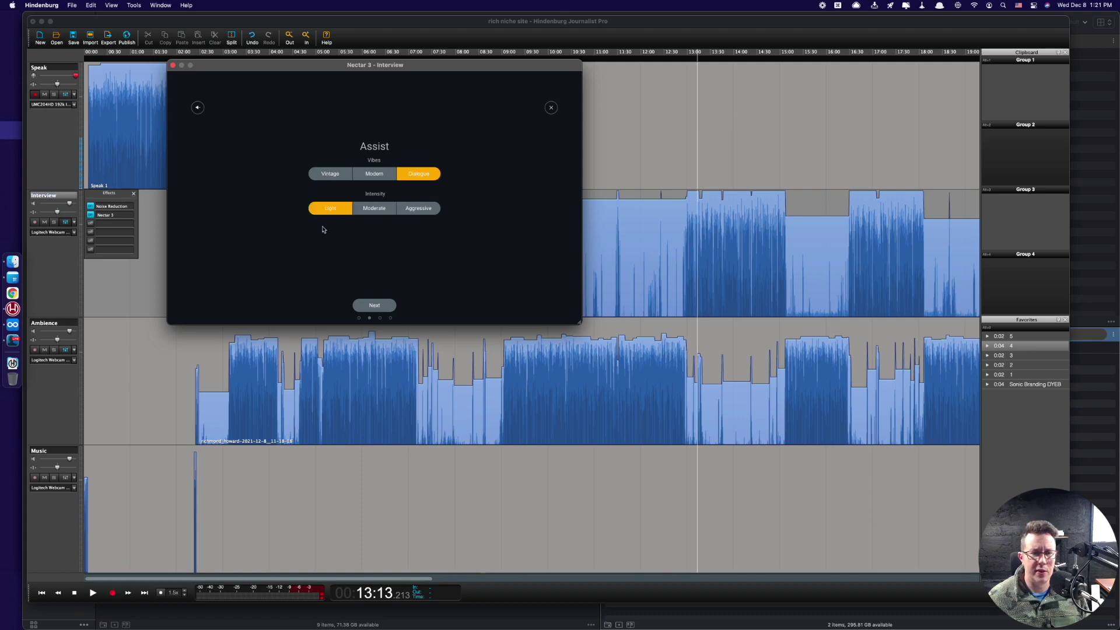
click(374, 305)
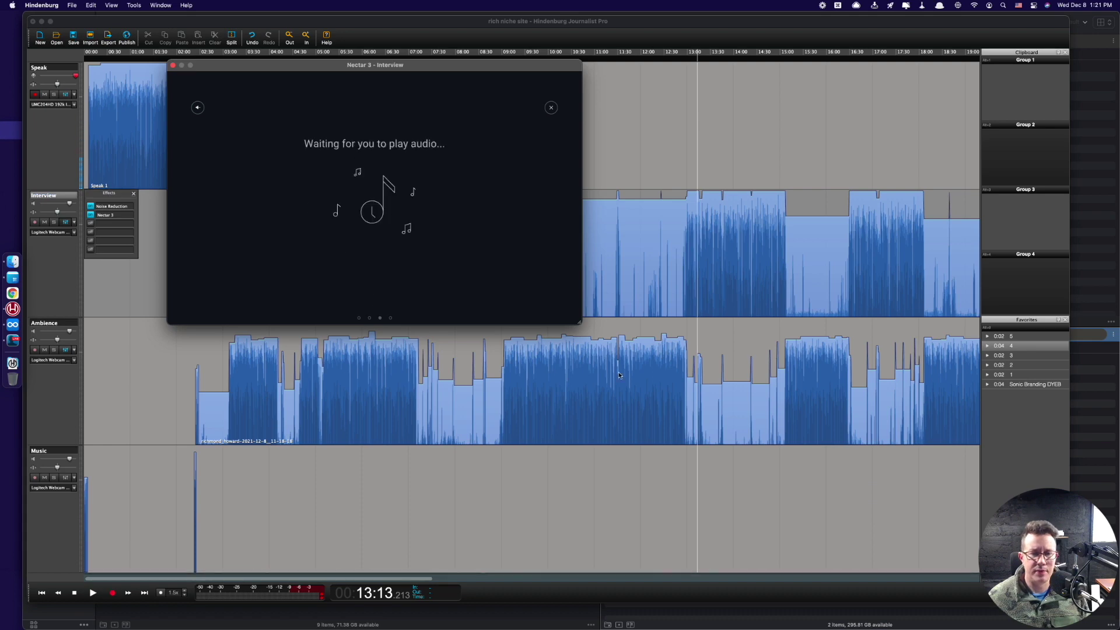
click(695, 306)
key(space)
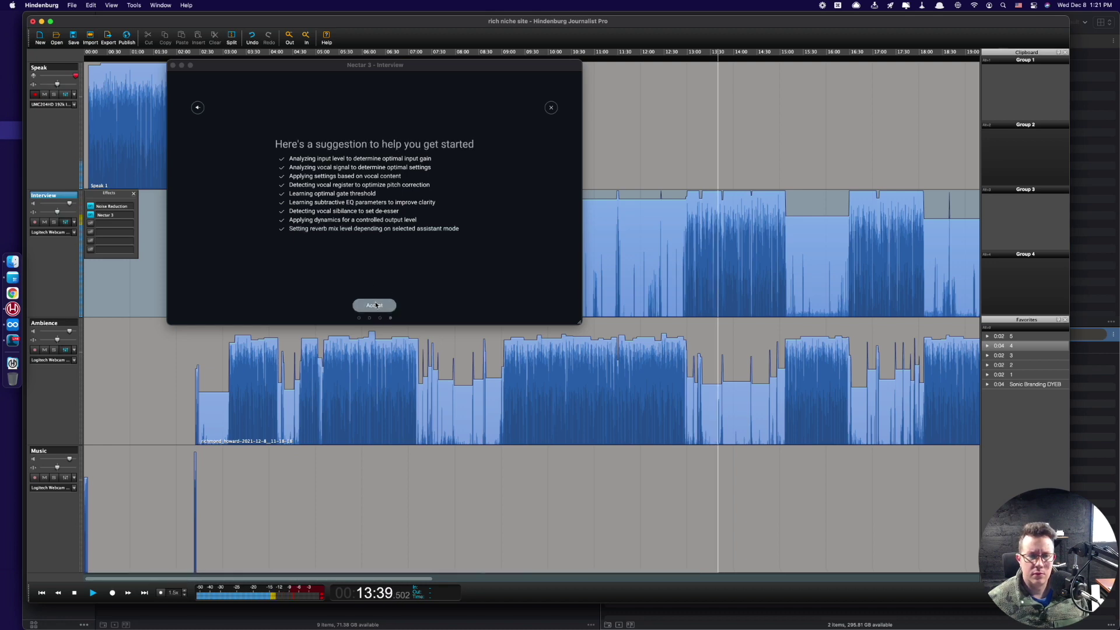
- Accept Nectar's suggestion, then set compressor threshold to -14.6 dB and attack to about 14.6 ms
click(376, 304)
click(679, 513)
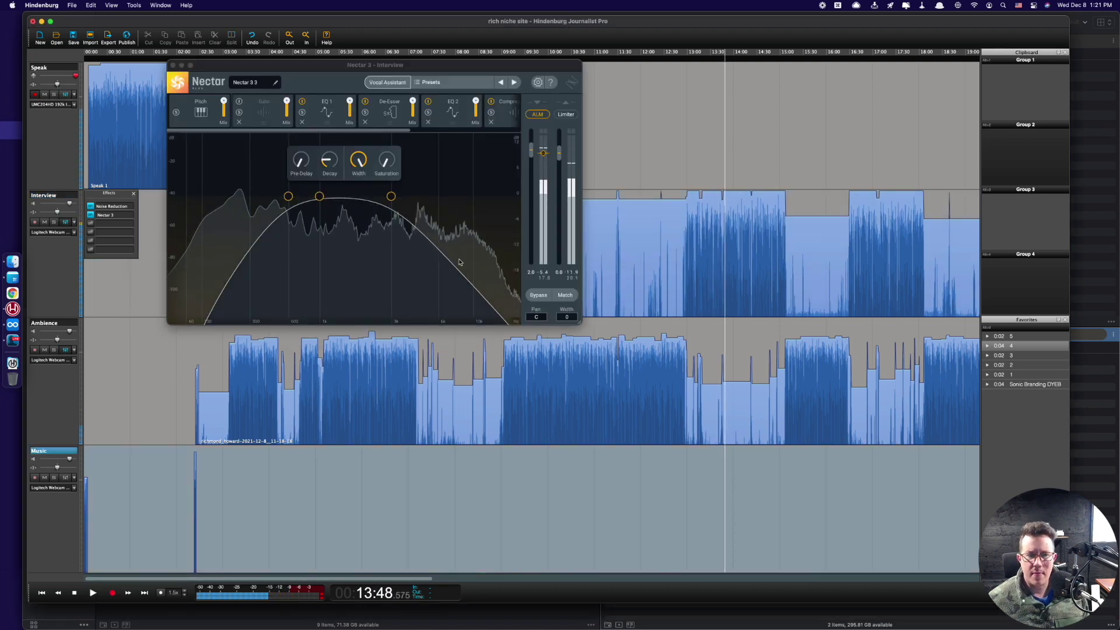
click(495, 109)
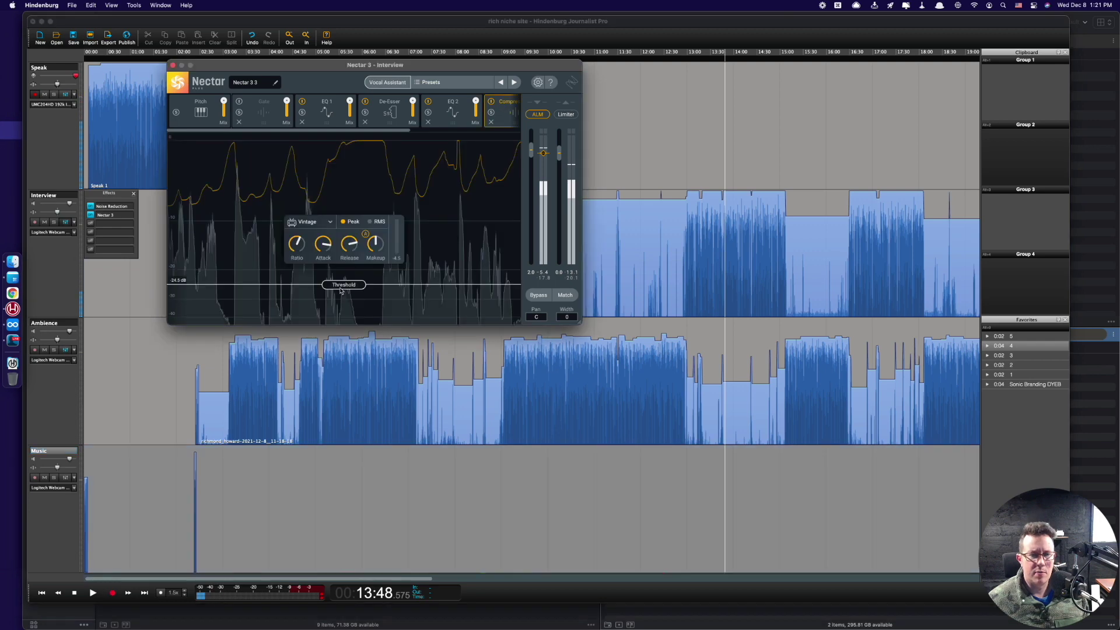
drag(342, 290, 353, 256)
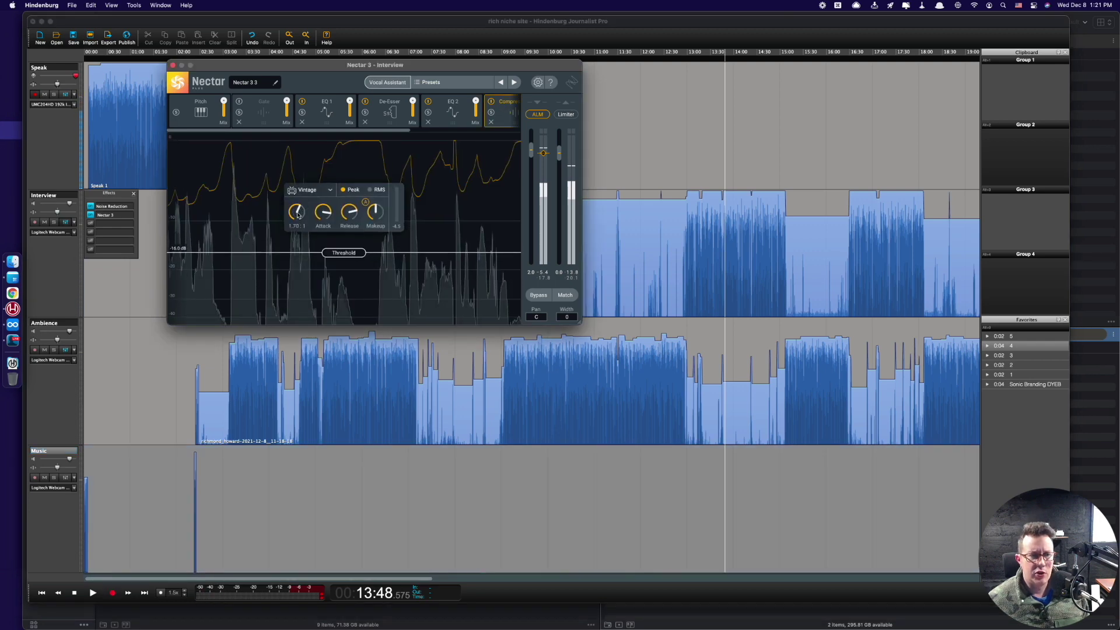
drag(326, 213, 326, 227)
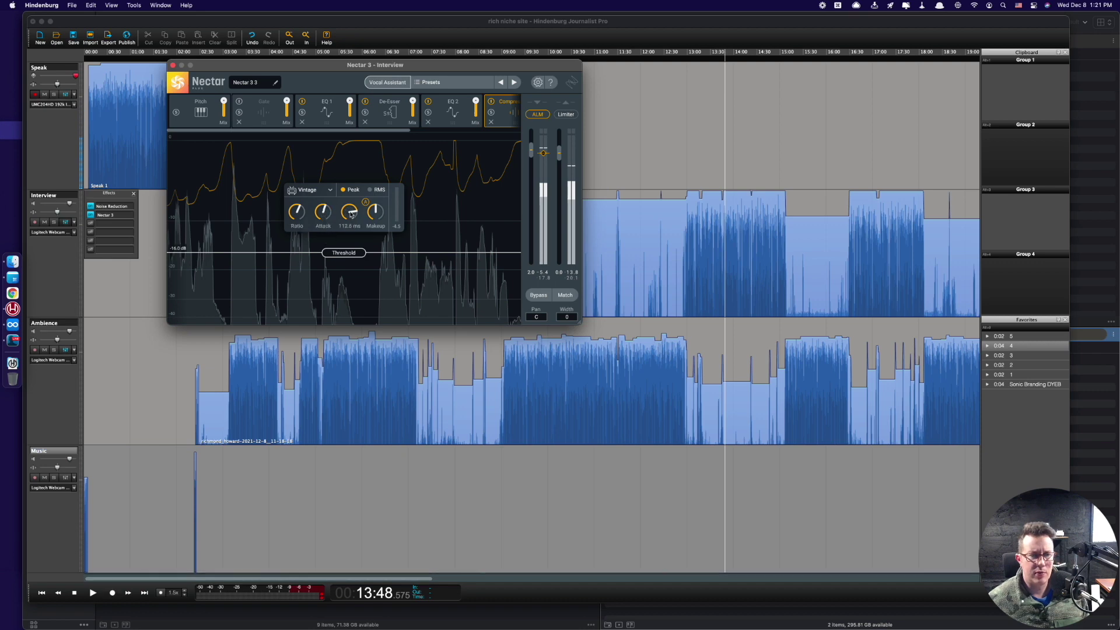
- Audition the Interview, nudge makeup gain to 0.7 dB, and close the Nectar editor
click(711, 304)
key(space)
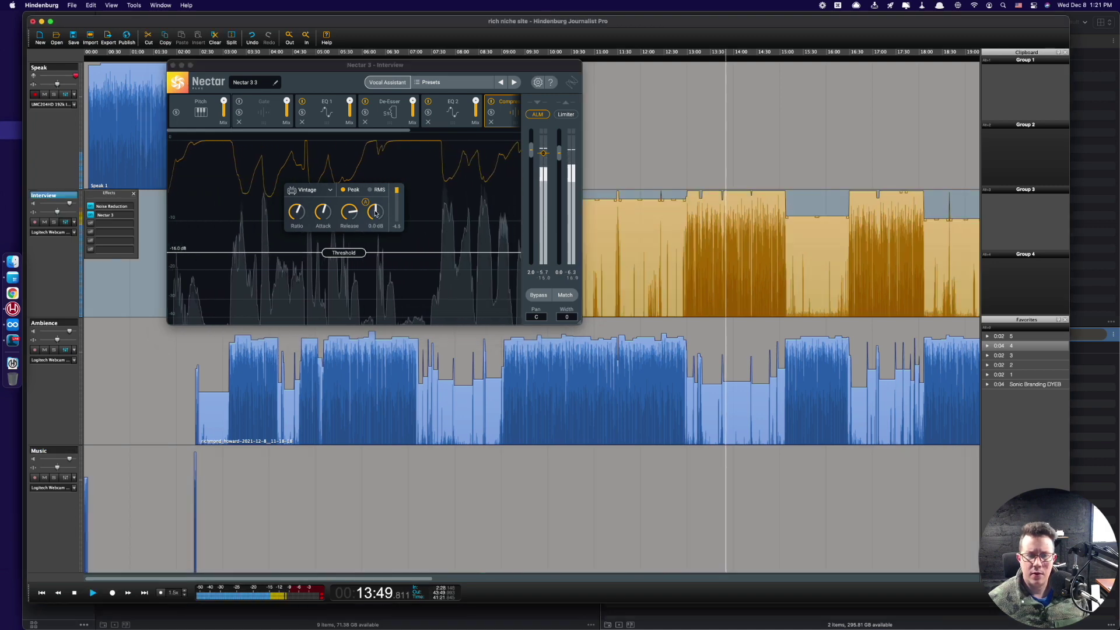
click(375, 213)
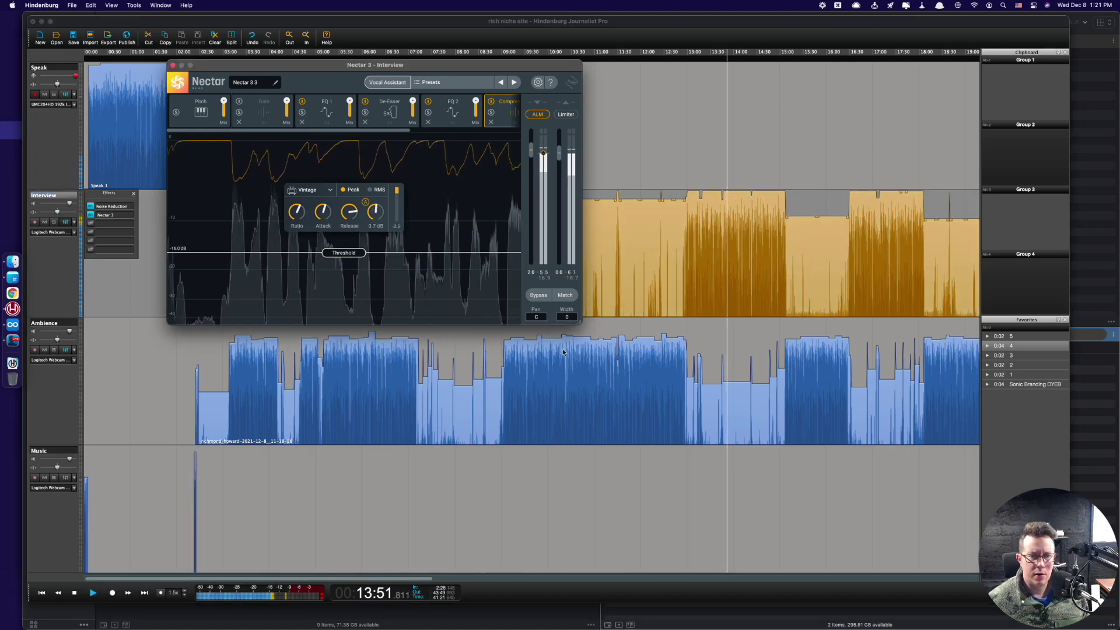
click(635, 482)
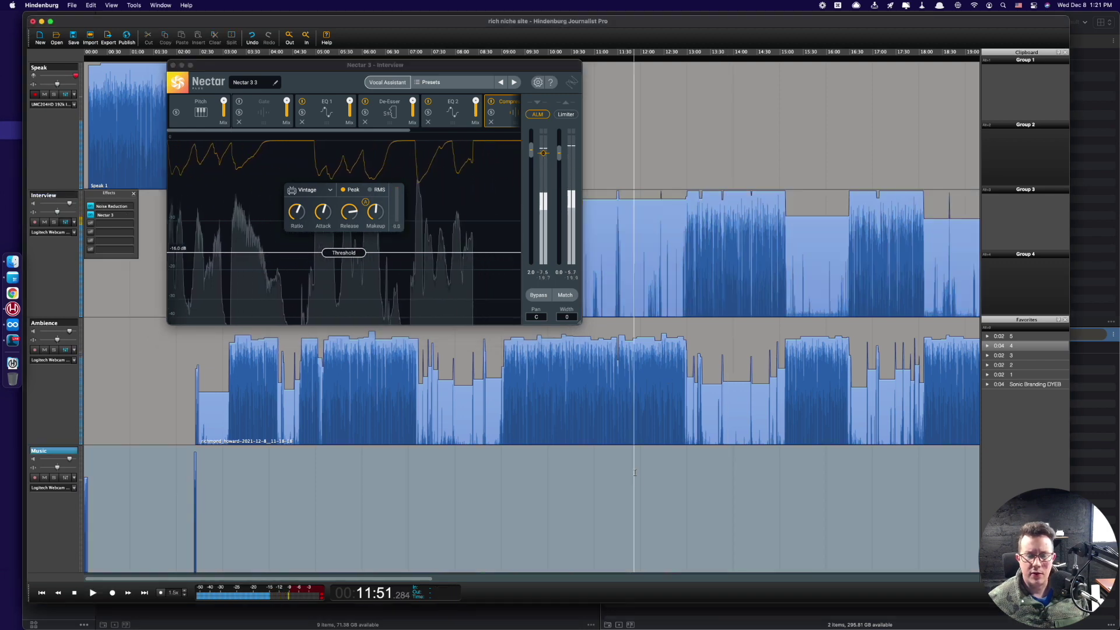
click(172, 65)
- Open Nectar 3 on the Ambience track and set its compressor to -16.3 dB threshold, 26.4 ms attack, 7.9 dB makeup
click(545, 435)
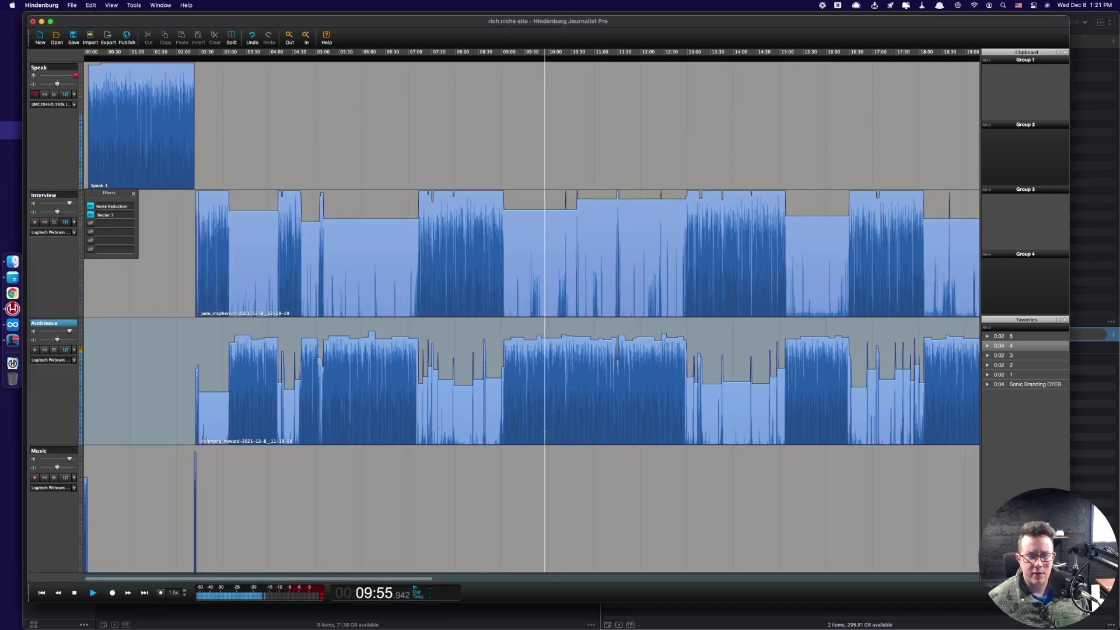
click(65, 350)
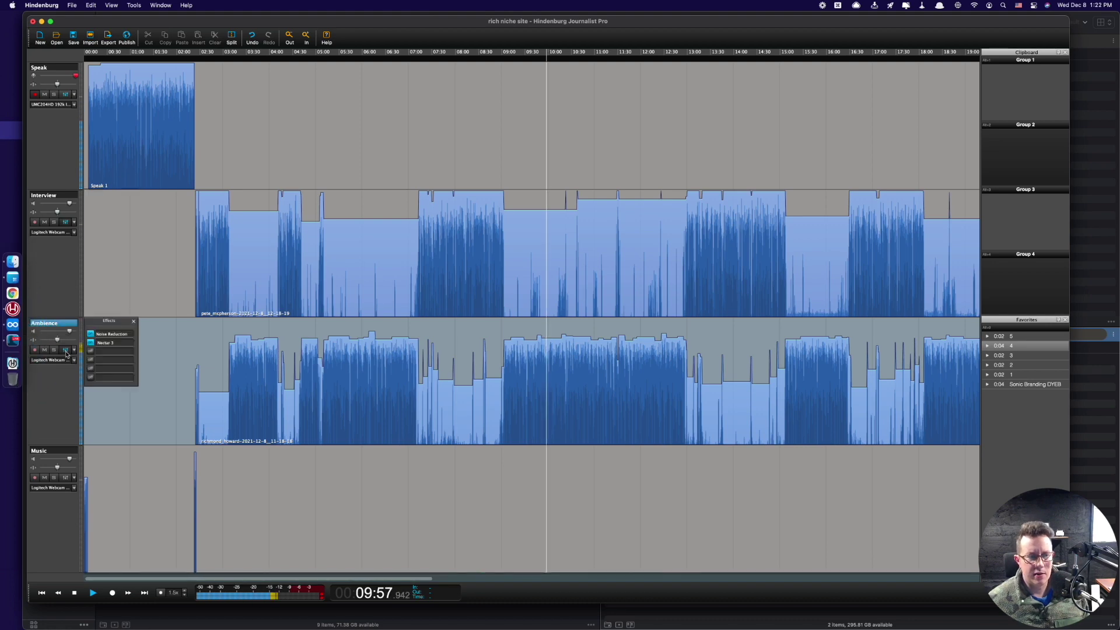
double_click(105, 343)
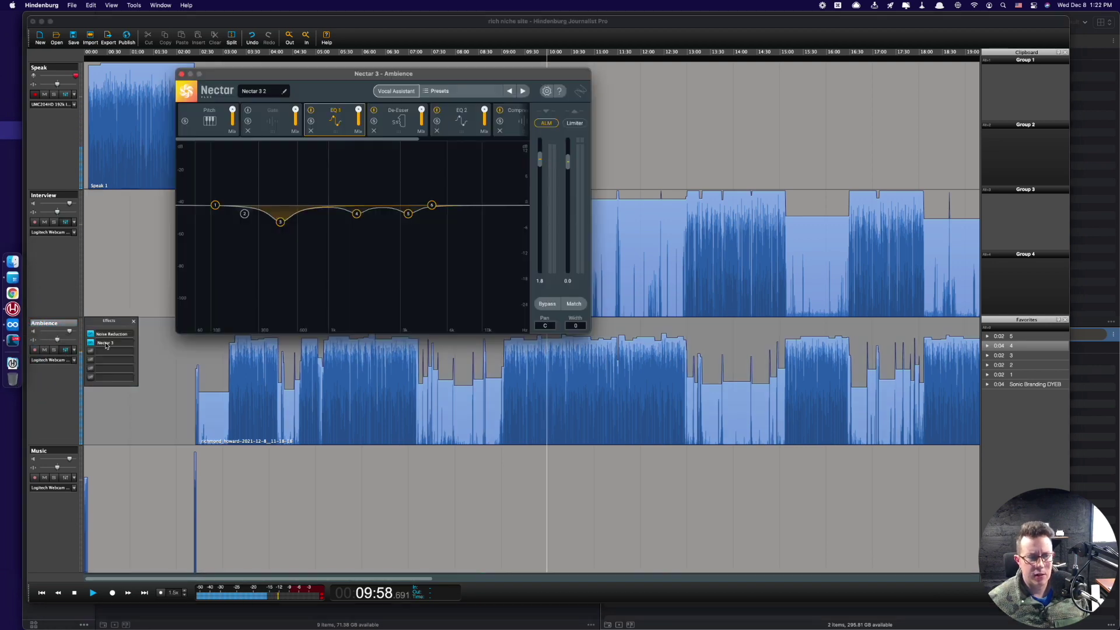
click(501, 110)
drag(350, 299, 351, 266)
drag(332, 225, 335, 240)
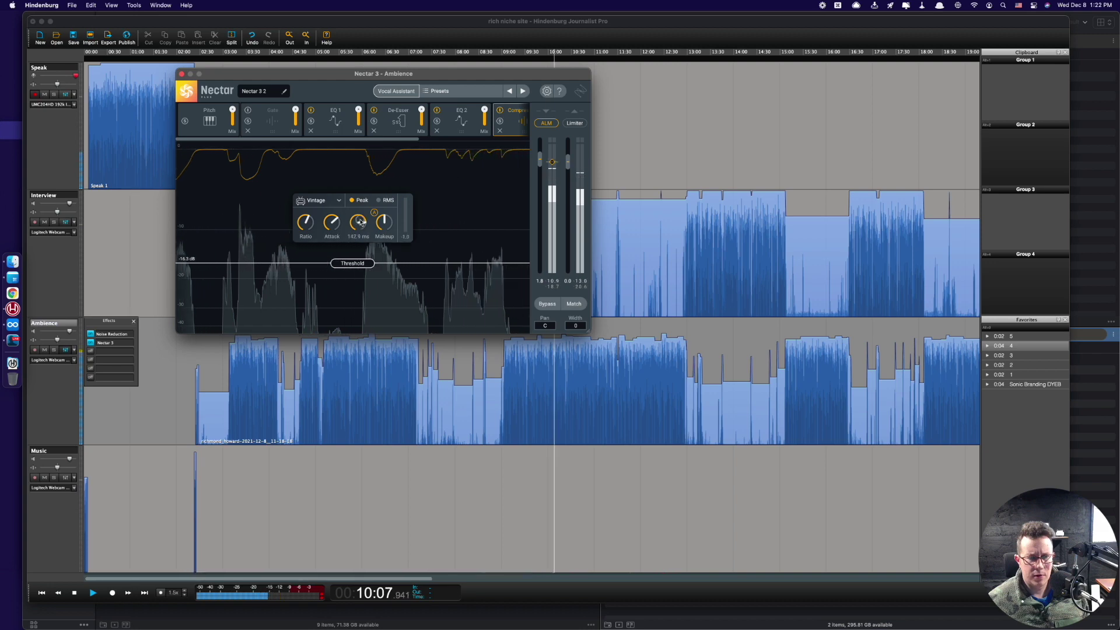
mouse_move(384, 222)
mouse_down()
mouse_move(390, 210)
mouse_move(387, 220)
mouse_up()
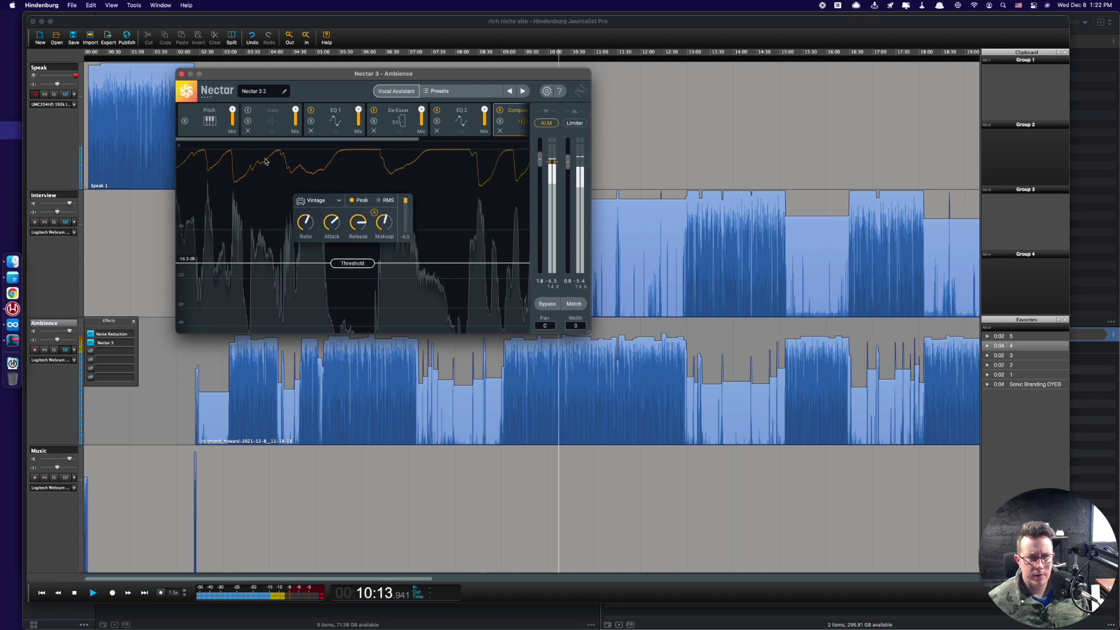
- Close Nectar, select the Music track and play the intro from the episode start
click(461, 357)
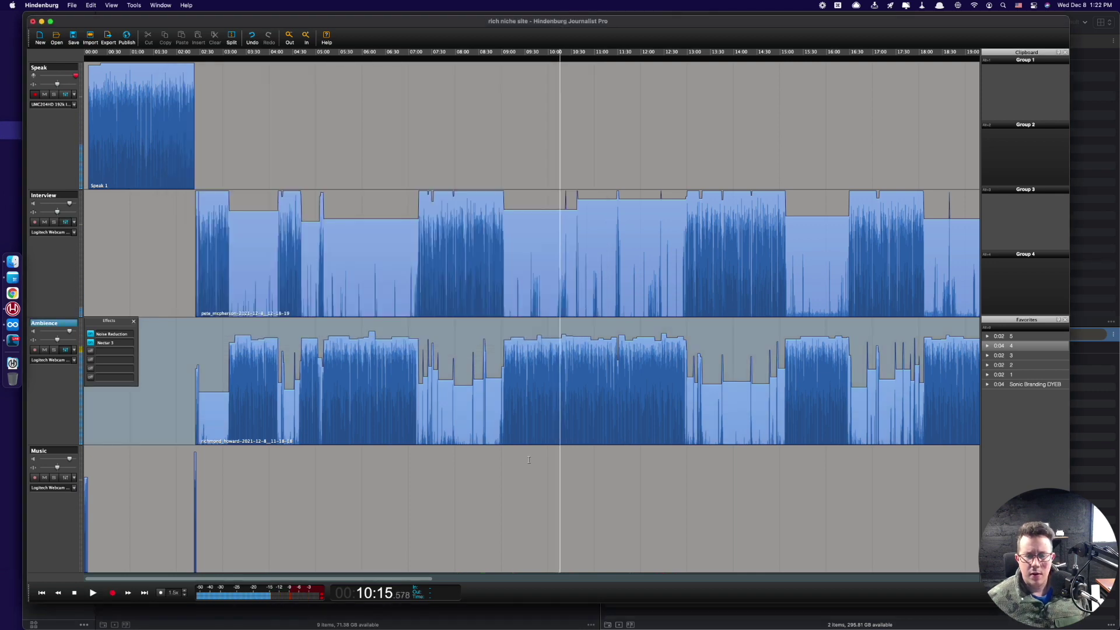
click(463, 503)
key(Home)
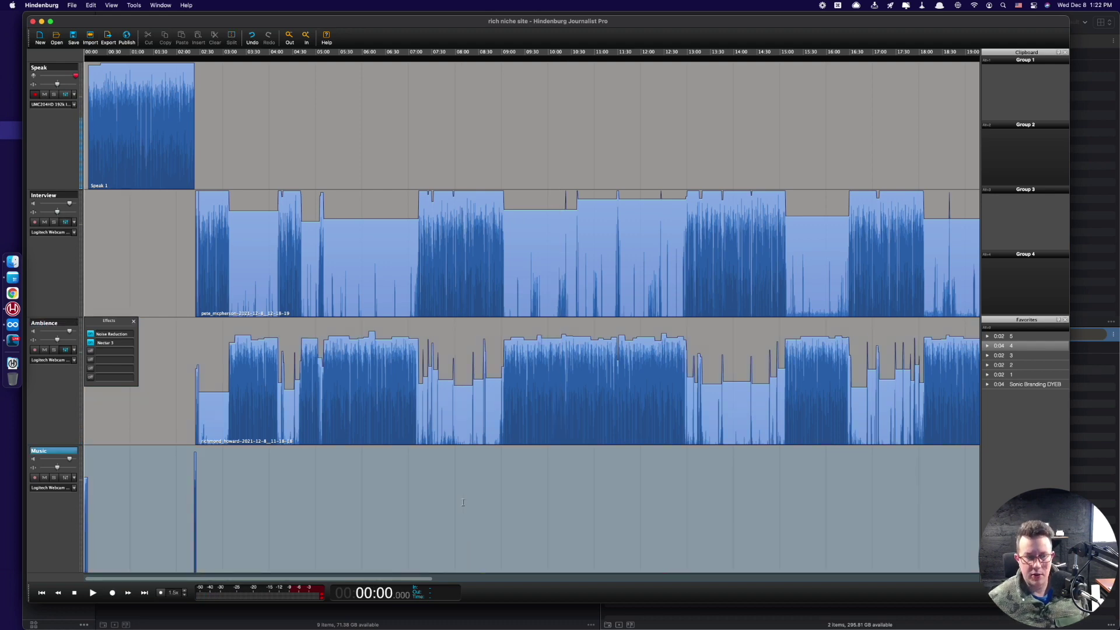
scroll(463, 503, up, 10)
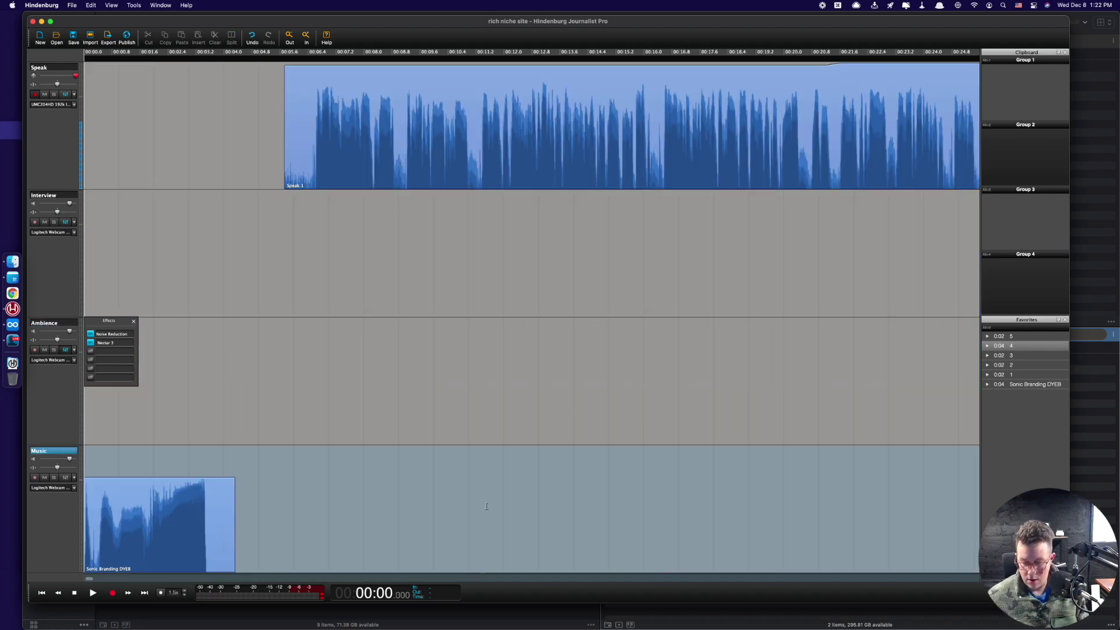
key(space)
scroll(210, 393, down, 3)
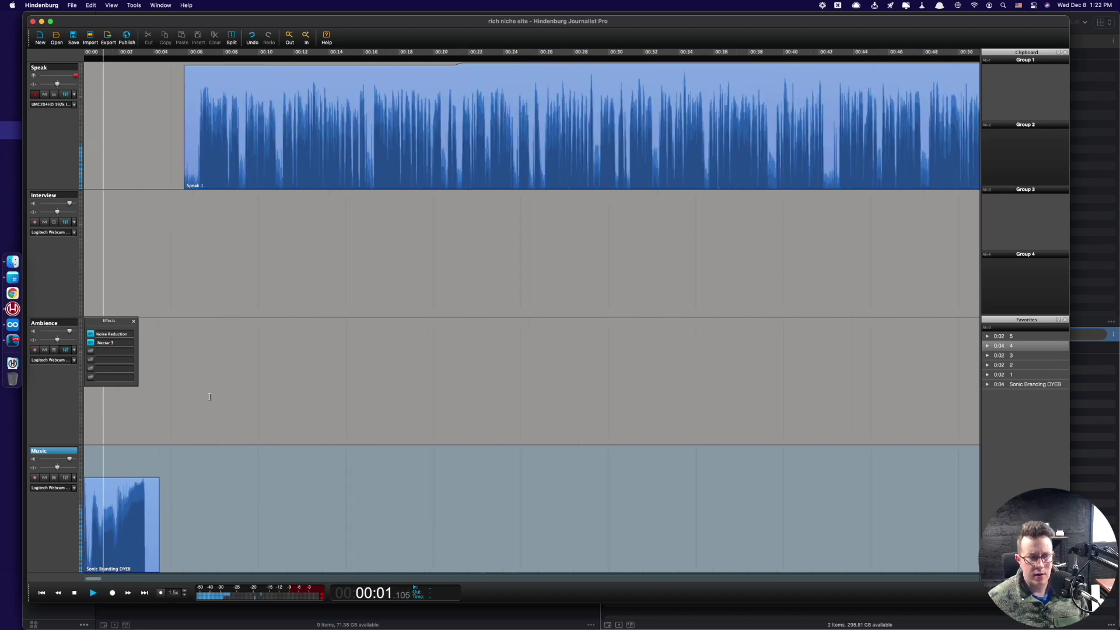
scroll(206, 168, up, 3)
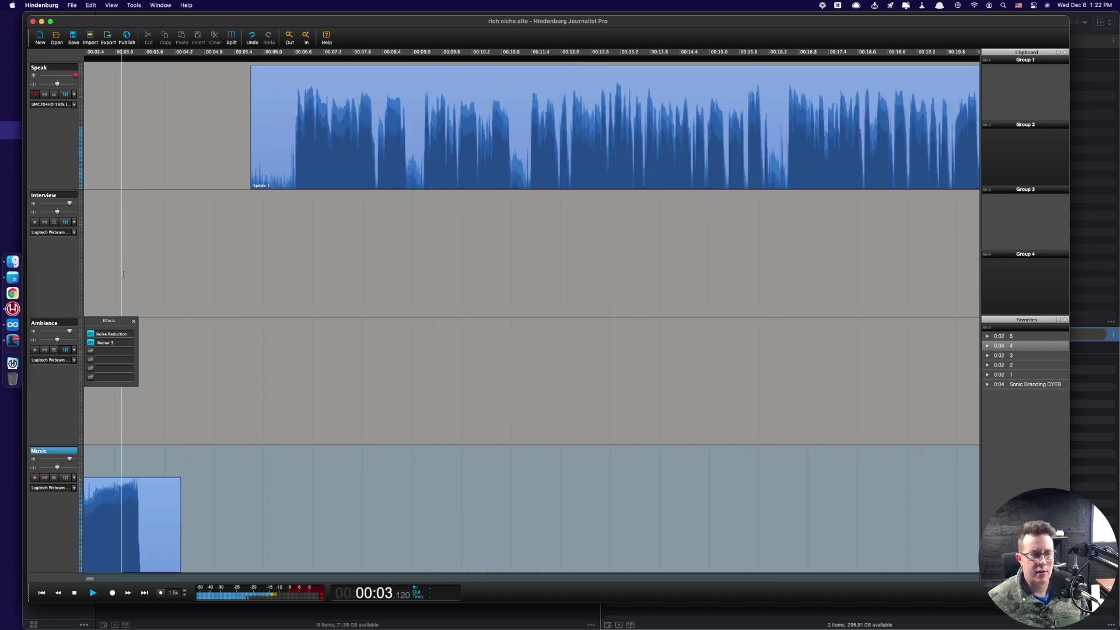
- Delete the silent stretch from 00:05.241 to 00:06.523 and nudge Speak 1 earlier
drag(290, 175, 227, 178)
key(Delete)
click(312, 237)
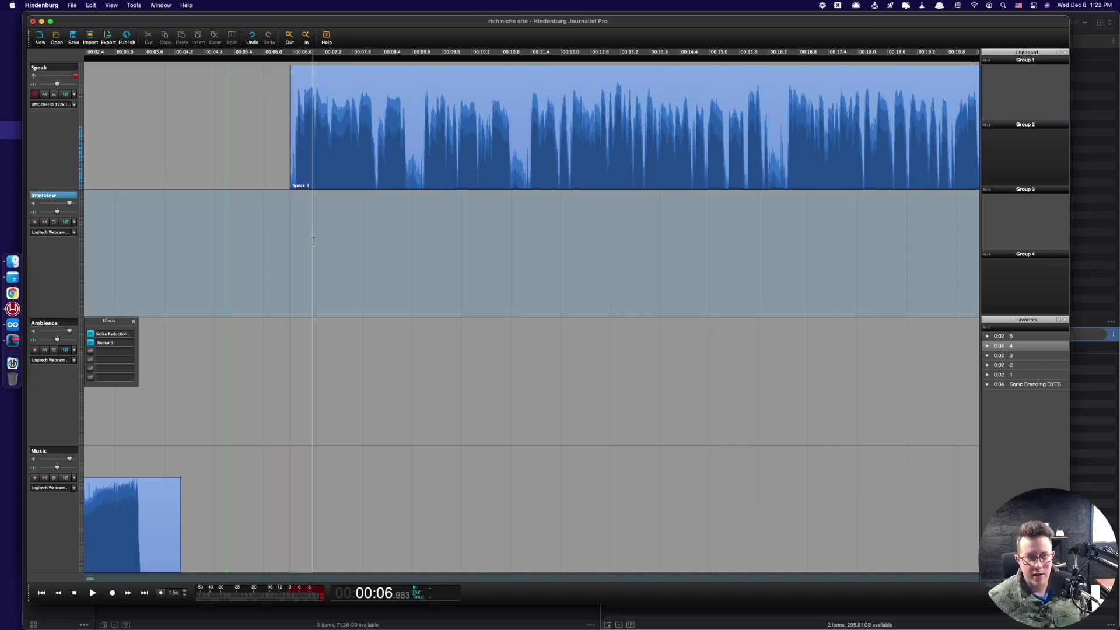
double_click(336, 90)
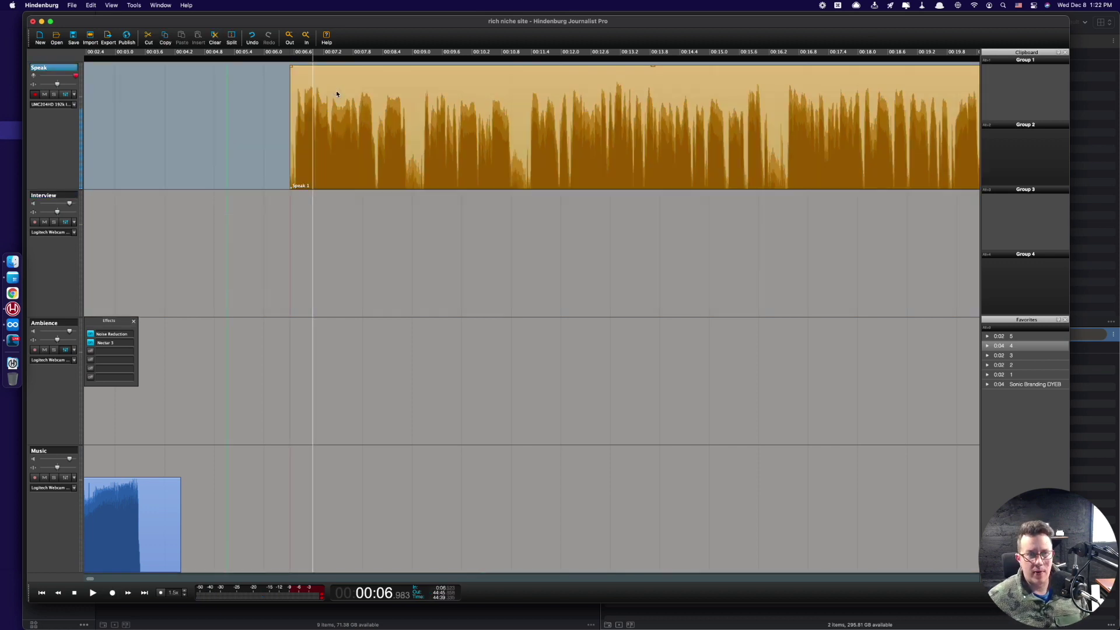
key(Left)
key(Left)
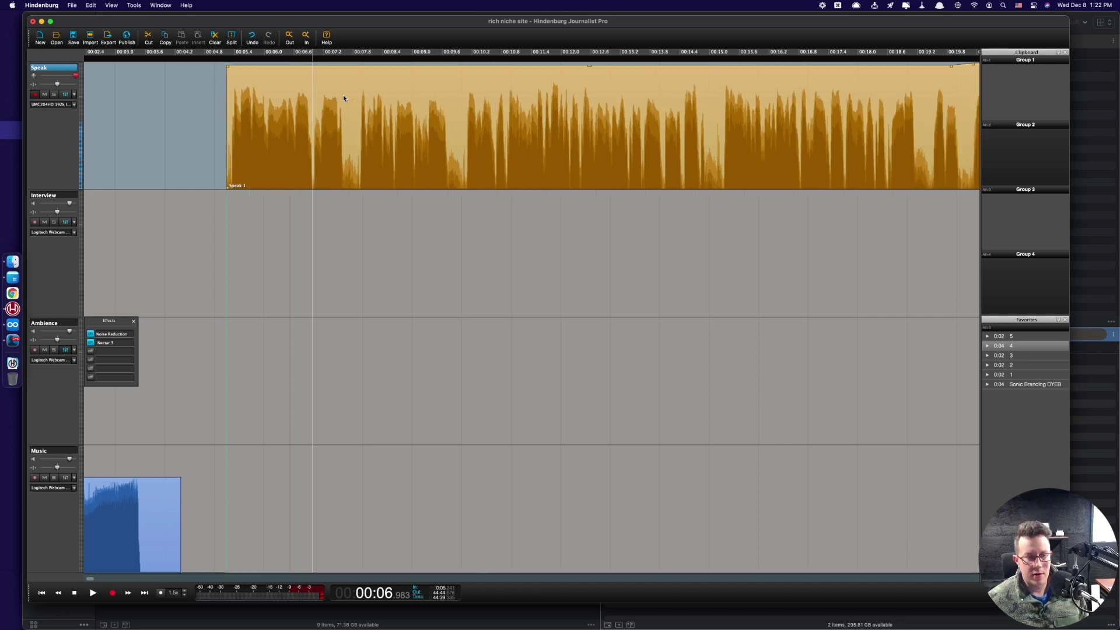
key(Left)
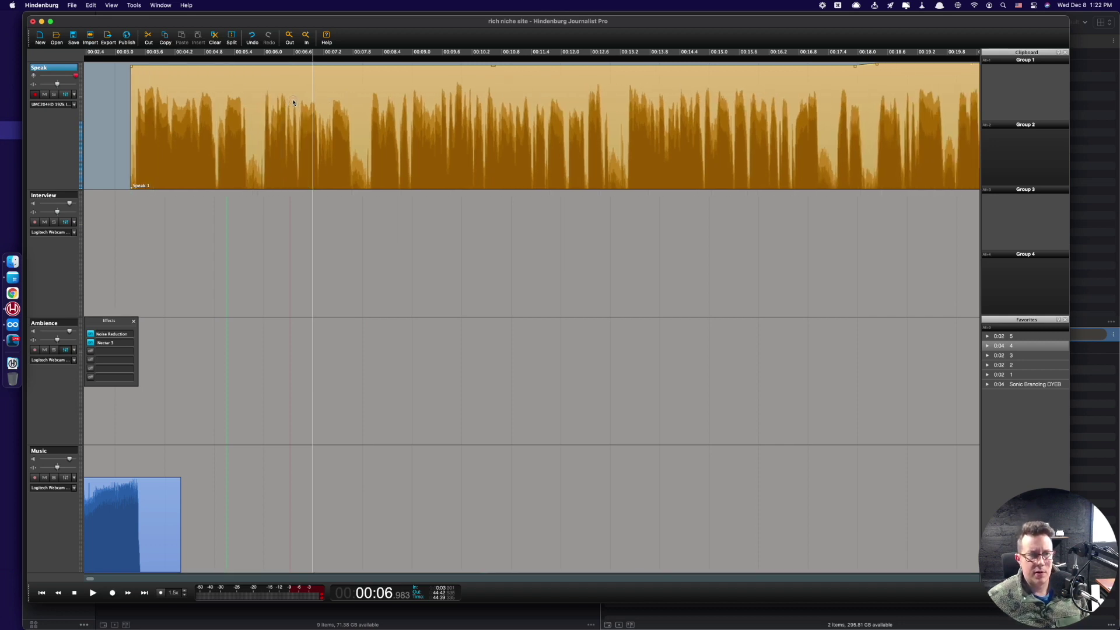
- Play the new intro-to-Speak 1 transition, then zoom out on the timeline
click(107, 180)
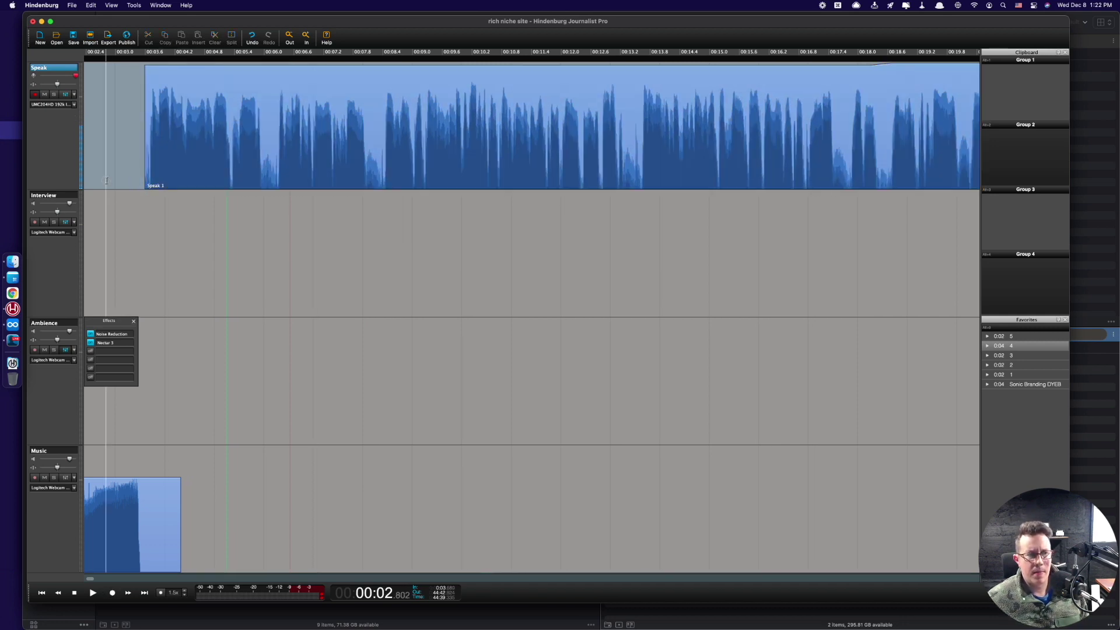
key(space)
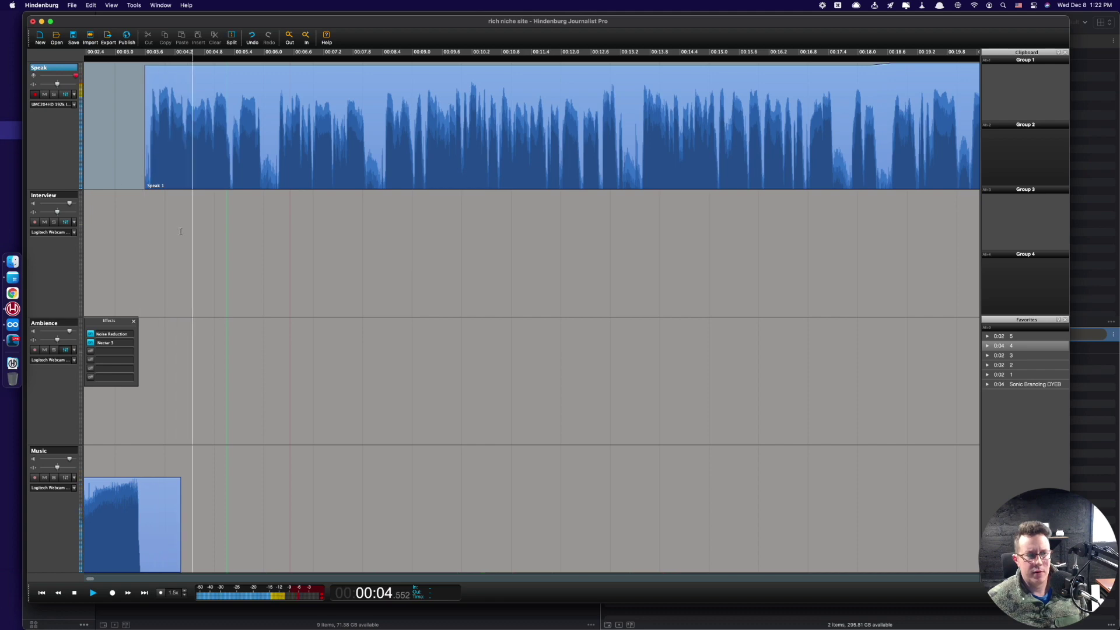
key(super+minus)
key(super+minus)
key(super+minus)
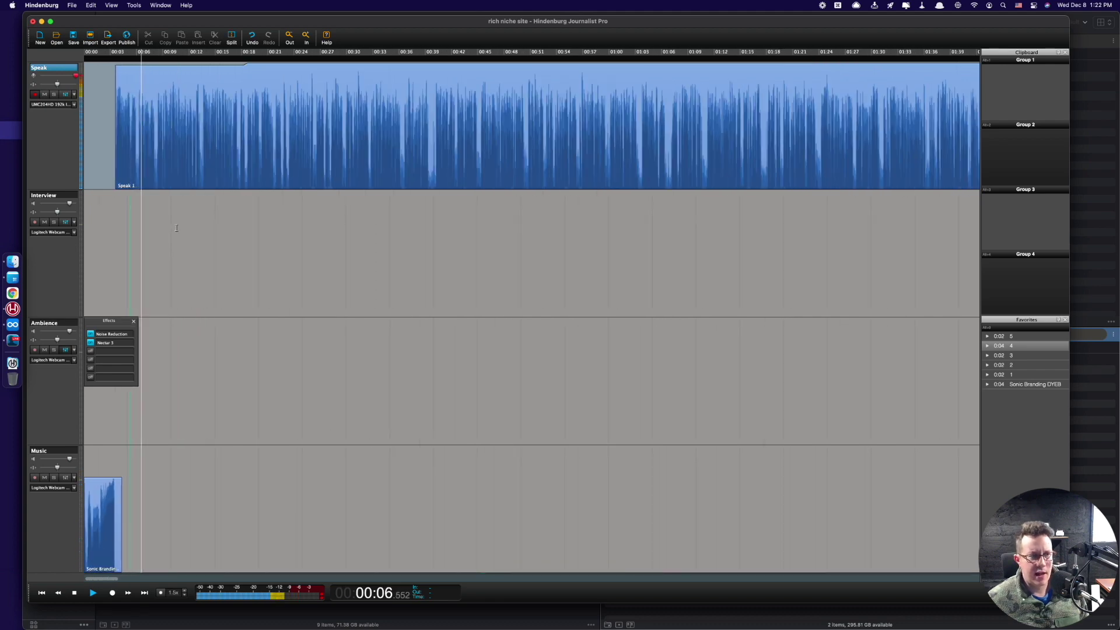
key(super+minus)
key(super+minus)
- Audition the area near the Interview start around 02:02 to 02:18, then zoom out
click(461, 267)
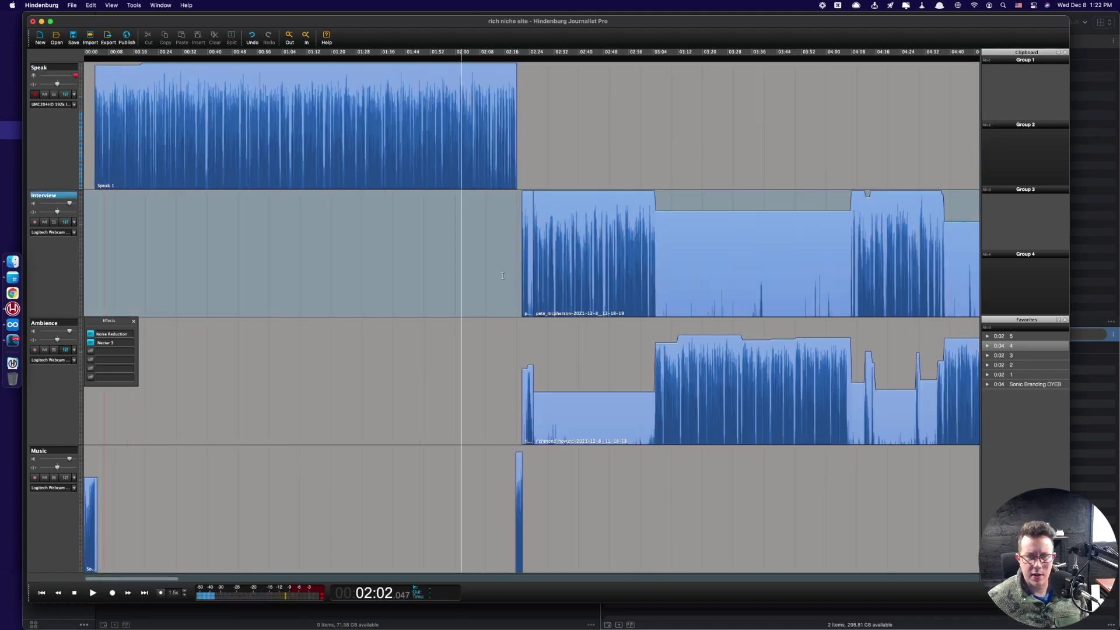
click(502, 275)
key(space)
key(super+plus)
key(super+plus)
key(super+plus)
click(528, 292)
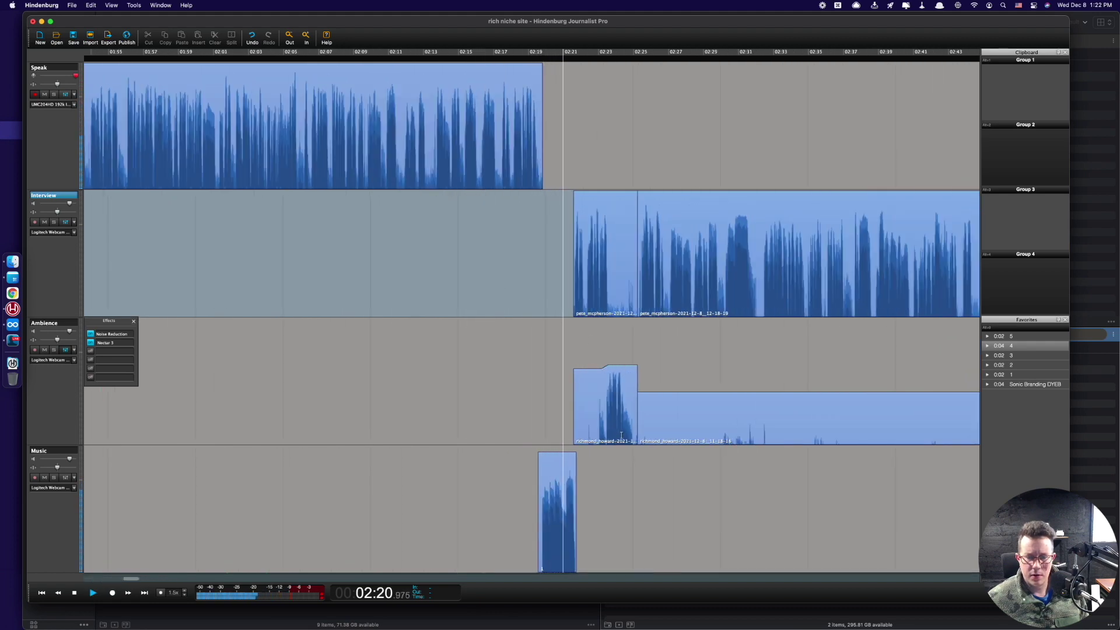
key(space)
key(super+minus)
key(super+minus)
key(super+minus)
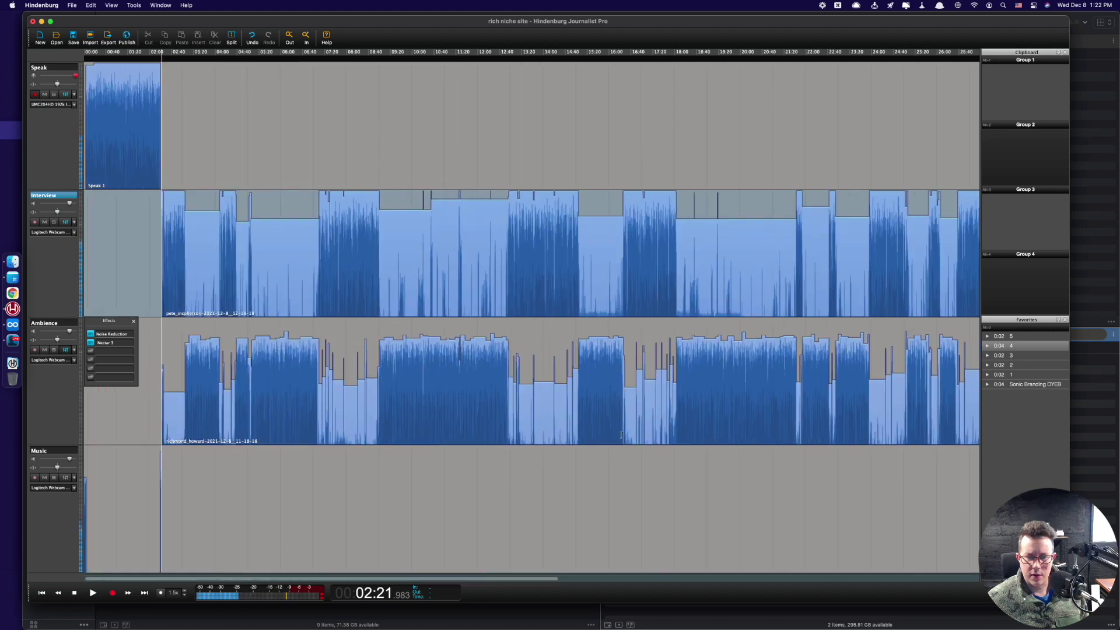
key(super+minus)
- Zoom in on the episode end and play from where the interview finishes
click(404, 465)
key(super+plus)
click(537, 467)
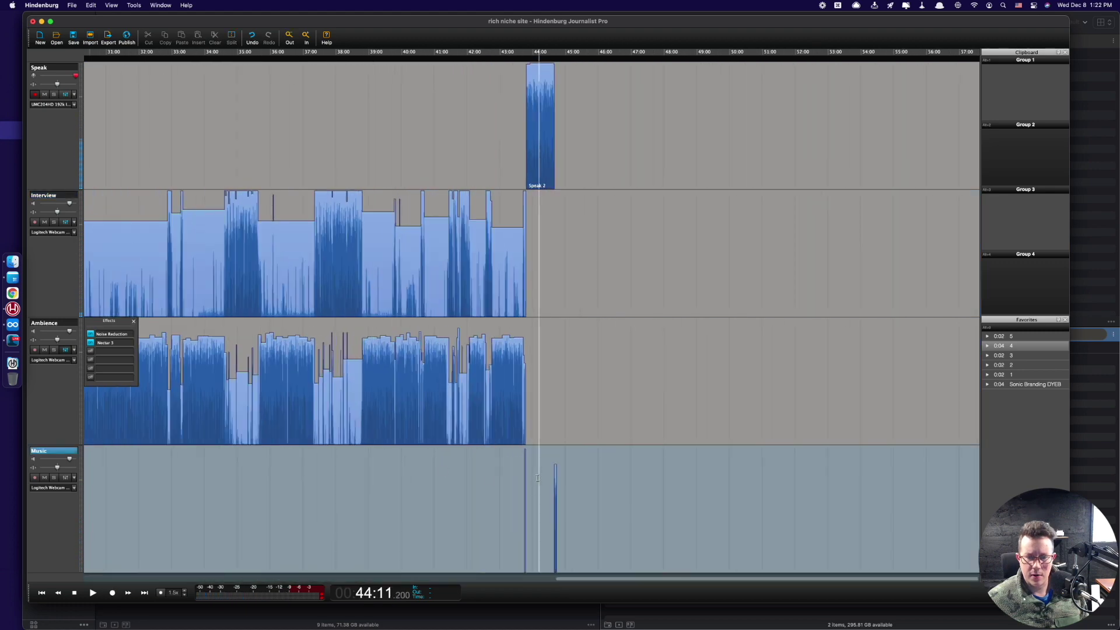
key(super+plus)
key(super+plus)
key(super+plus)
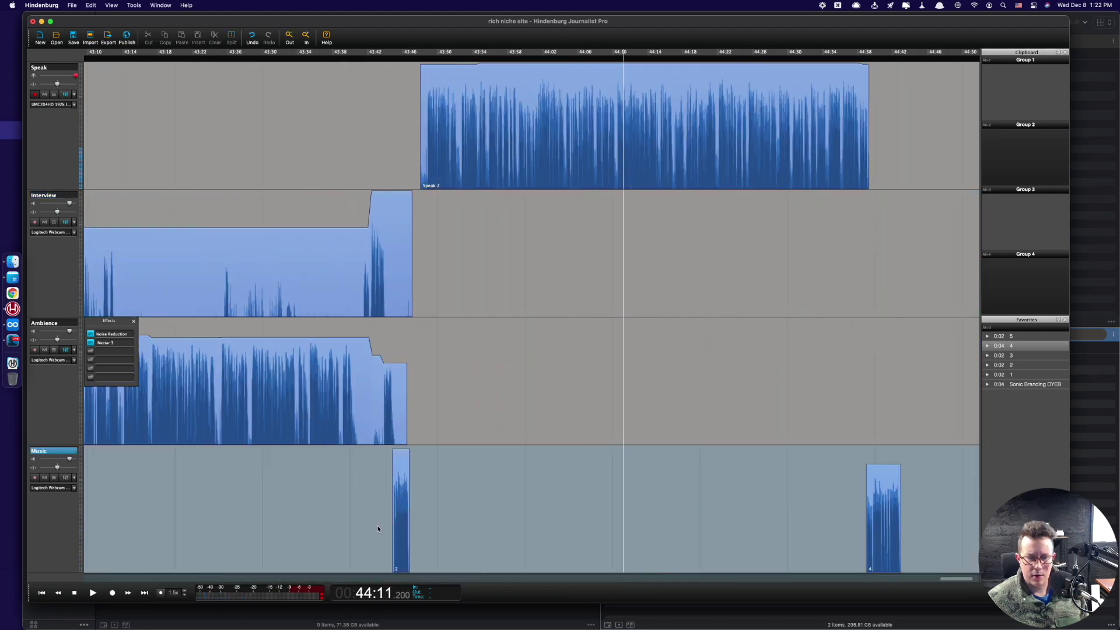
click(378, 529)
key(space)
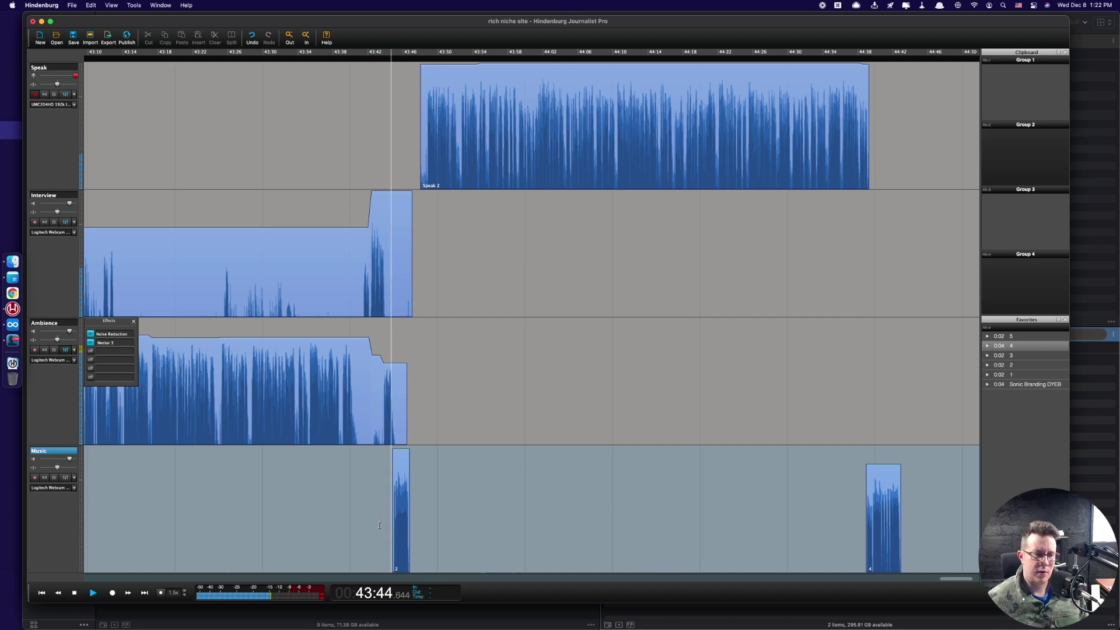
key(super+plus)
key(super+plus)
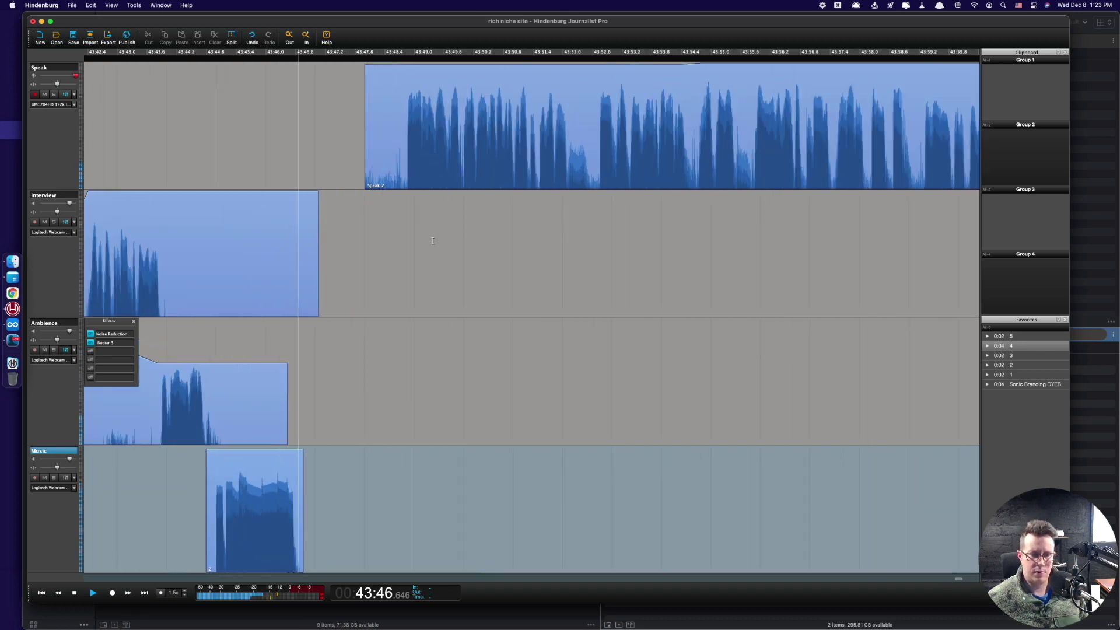
- Discard an accidental recording and clear the range marked on the Speak track
click(347, 183)
key(r)
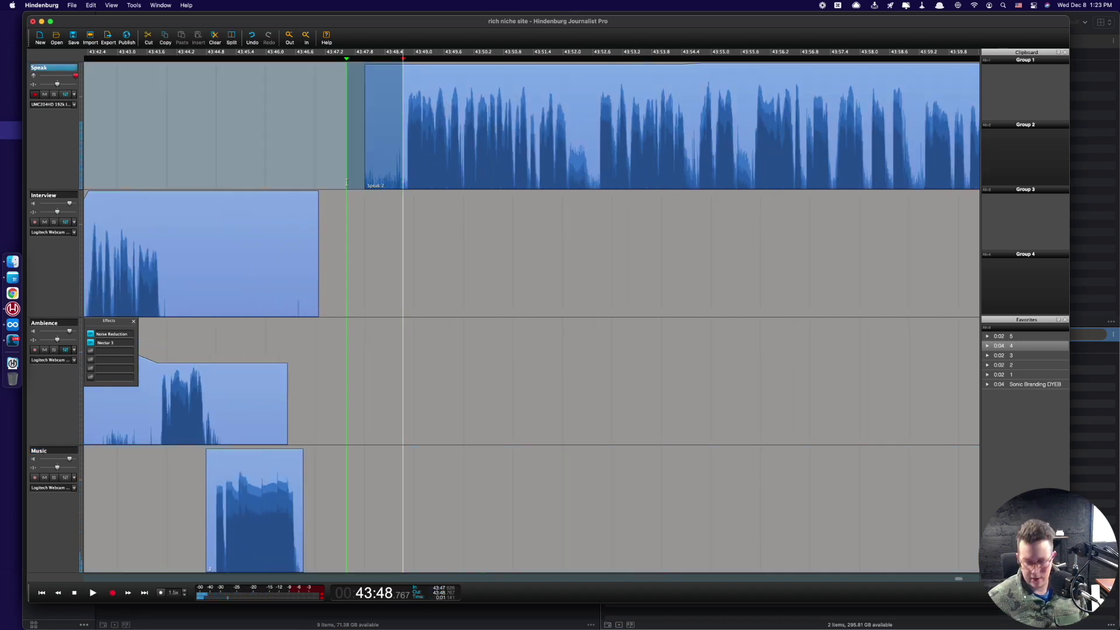
key(space)
click(409, 292)
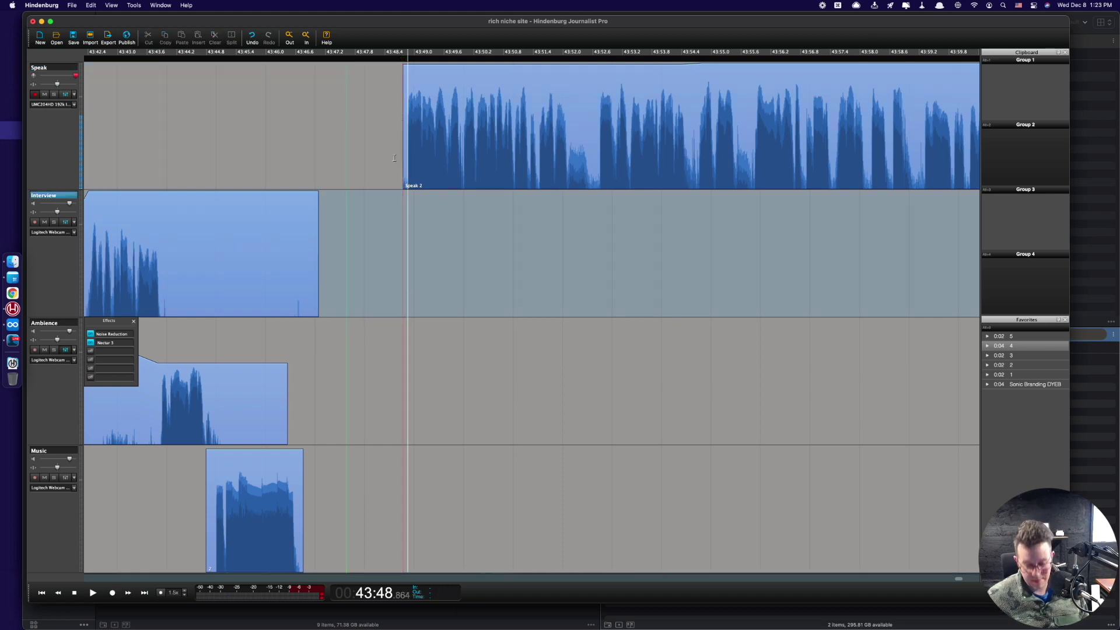
- Slide the Speak 2 outro clip left against the Interview's end near 43:47, auditioning the join
click(439, 94)
drag(483, 107, 408, 121)
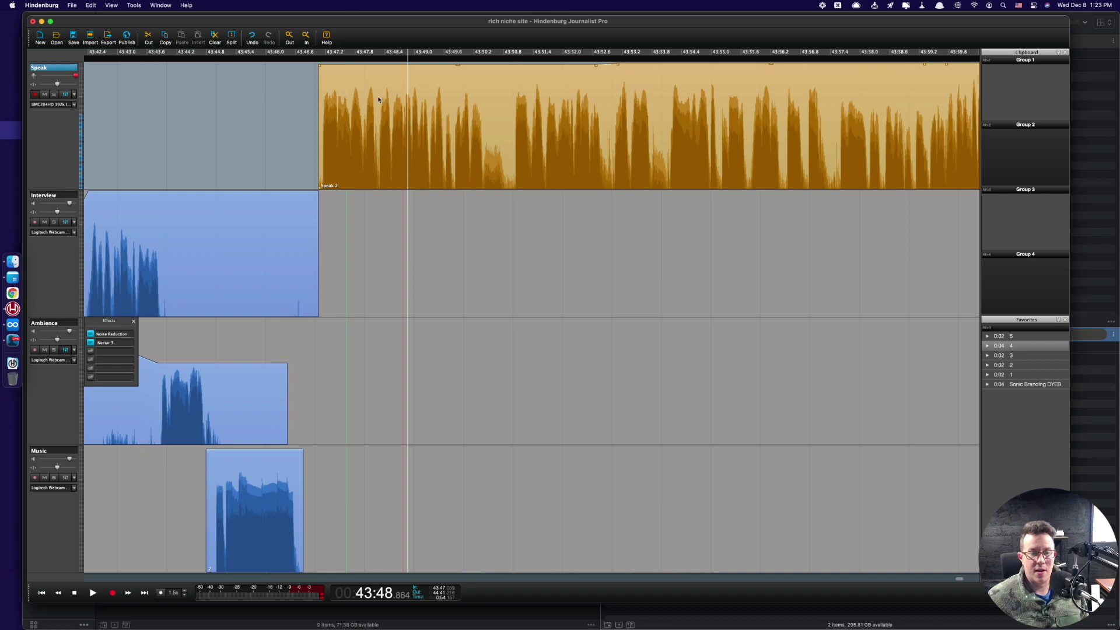
click(285, 177)
key(space)
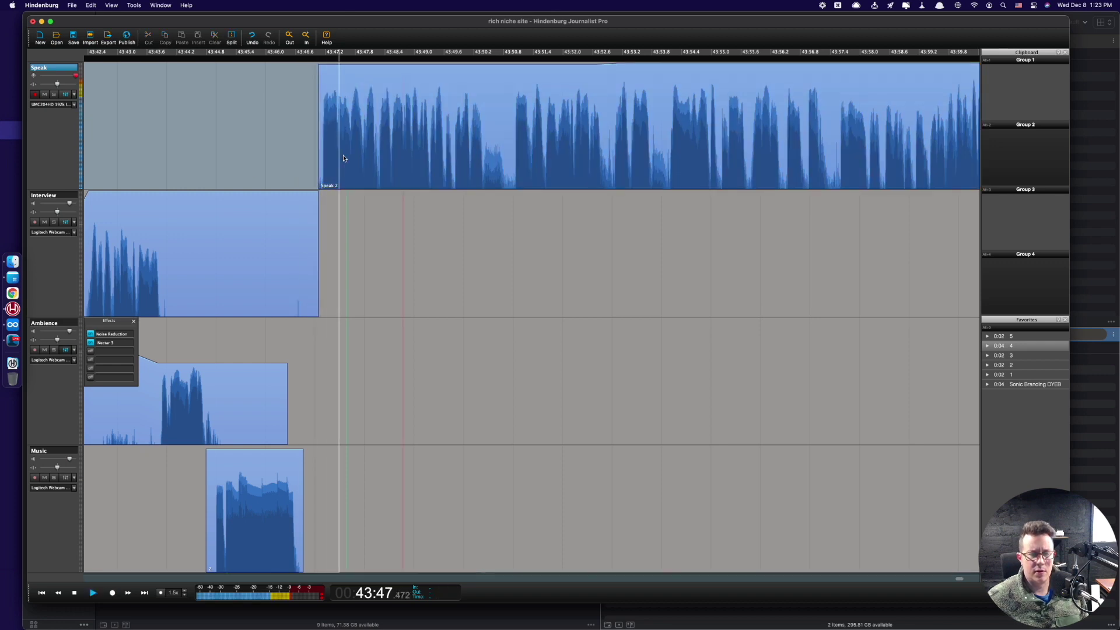
click(338, 92)
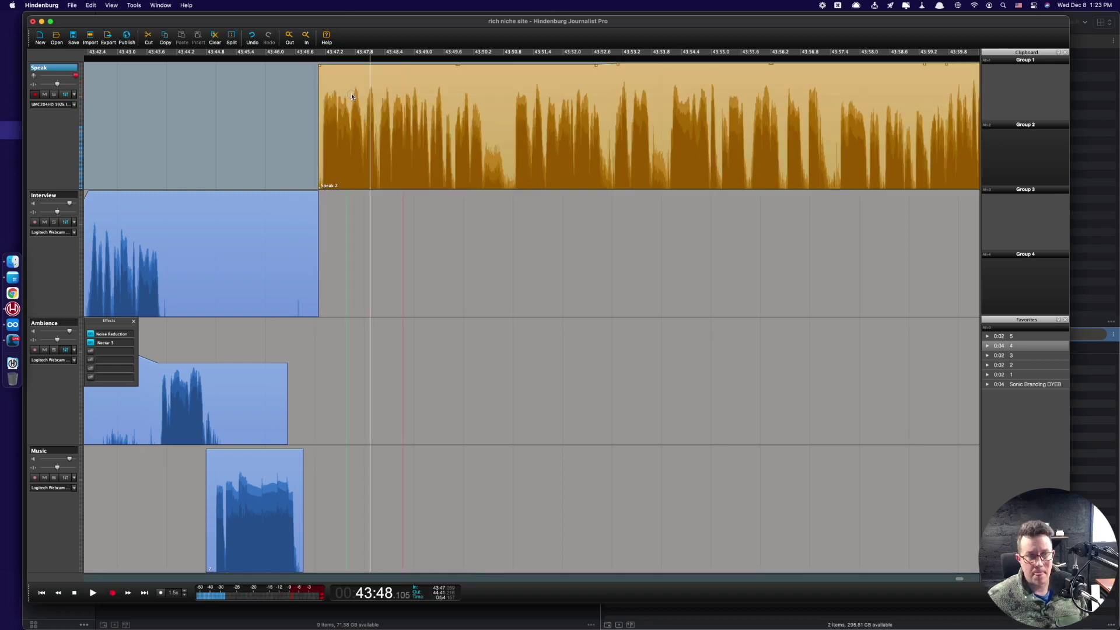
drag(345, 101, 342, 106)
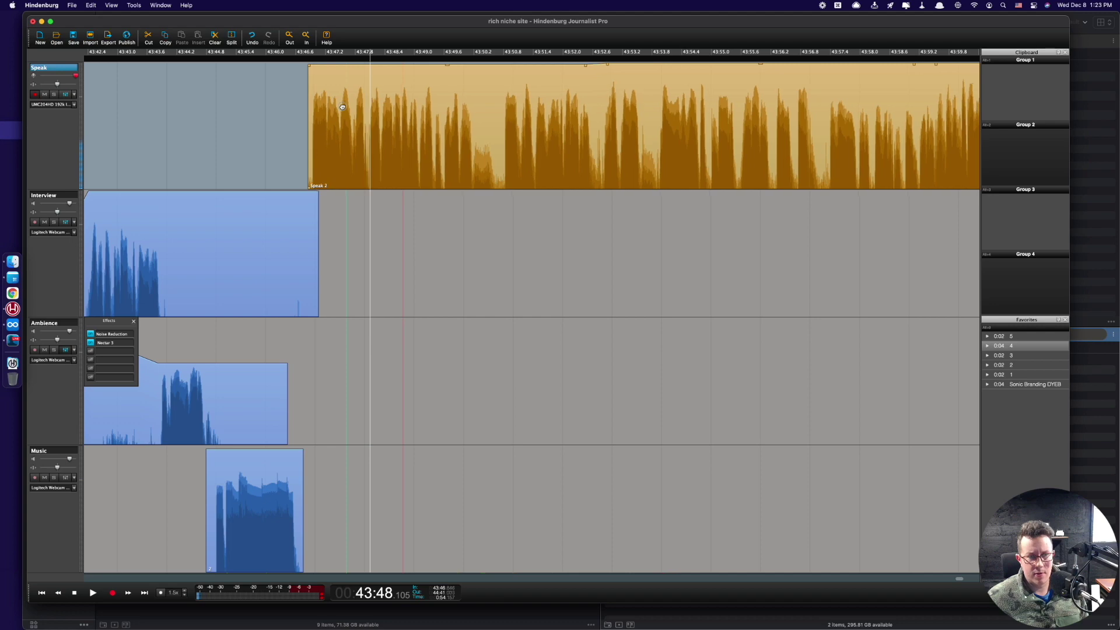
click(286, 166)
key(space)
- Play the outro music to check the ending, then return the playhead to 44:26.5
key(super+minus)
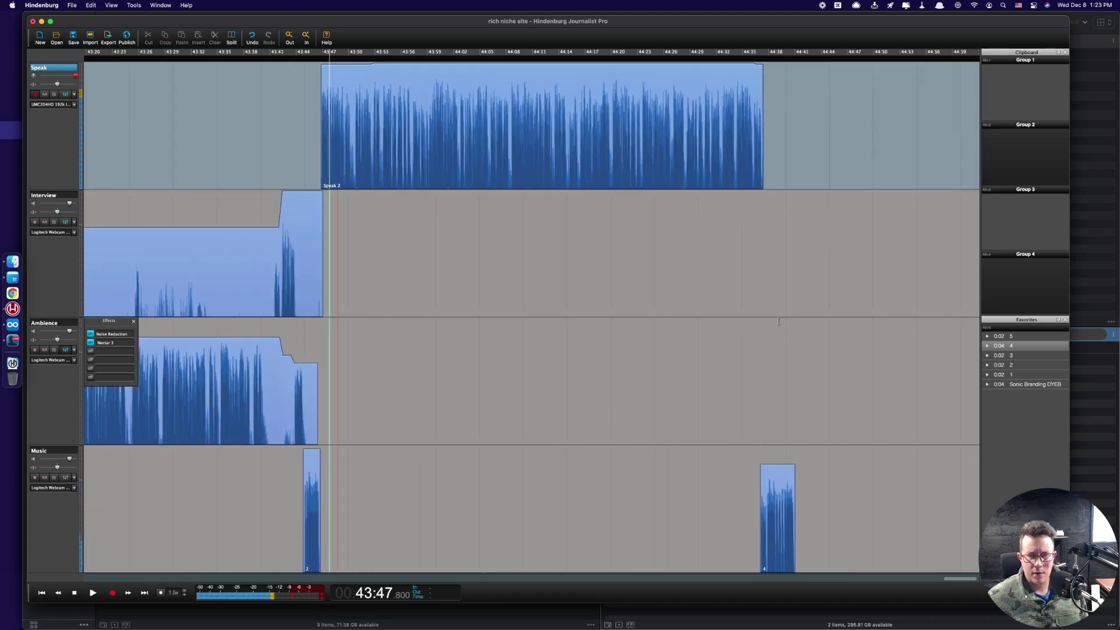
click(747, 306)
key(space)
key(super+equal)
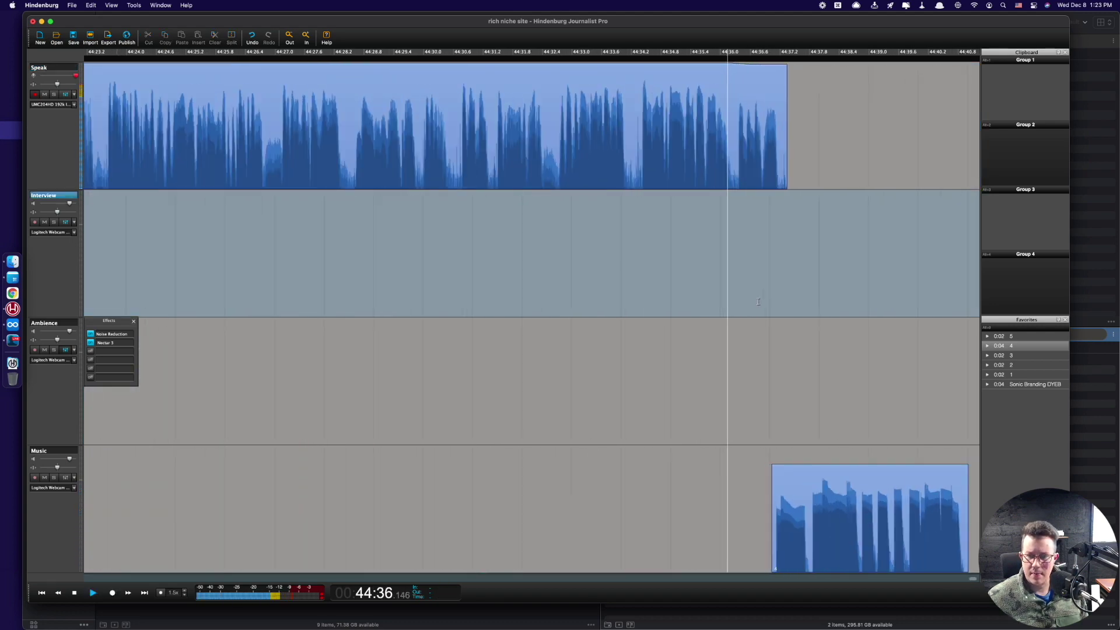
key(super+minus)
key(space)
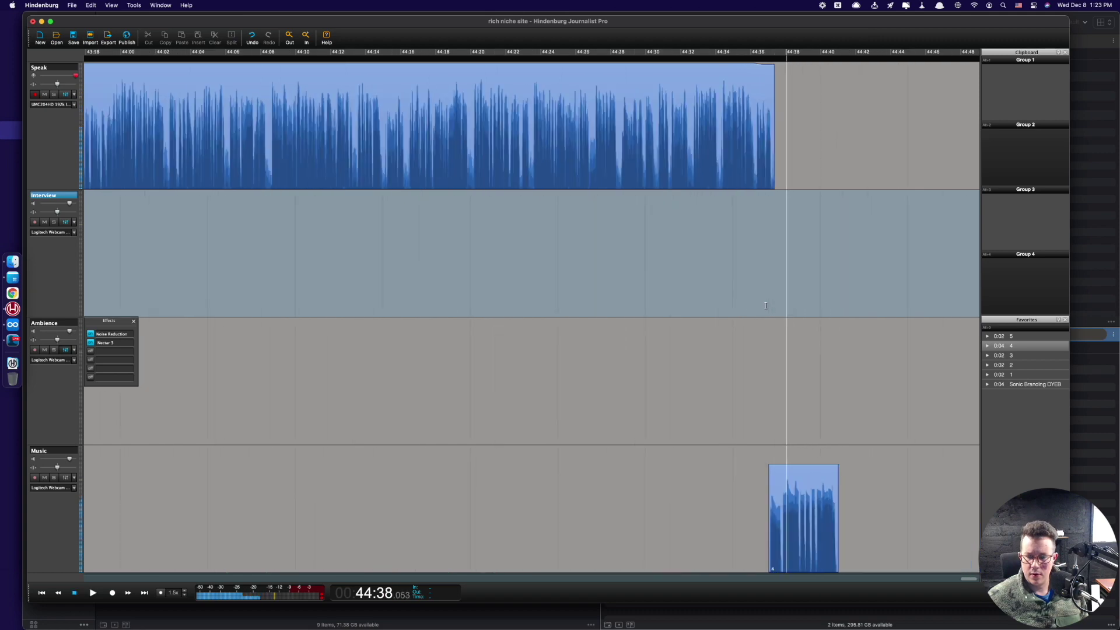
click(585, 285)
key(super+minus)
key(super+minus)
key(super+minus)
key(super+minus)
key(super+minus)
key(super+minus)
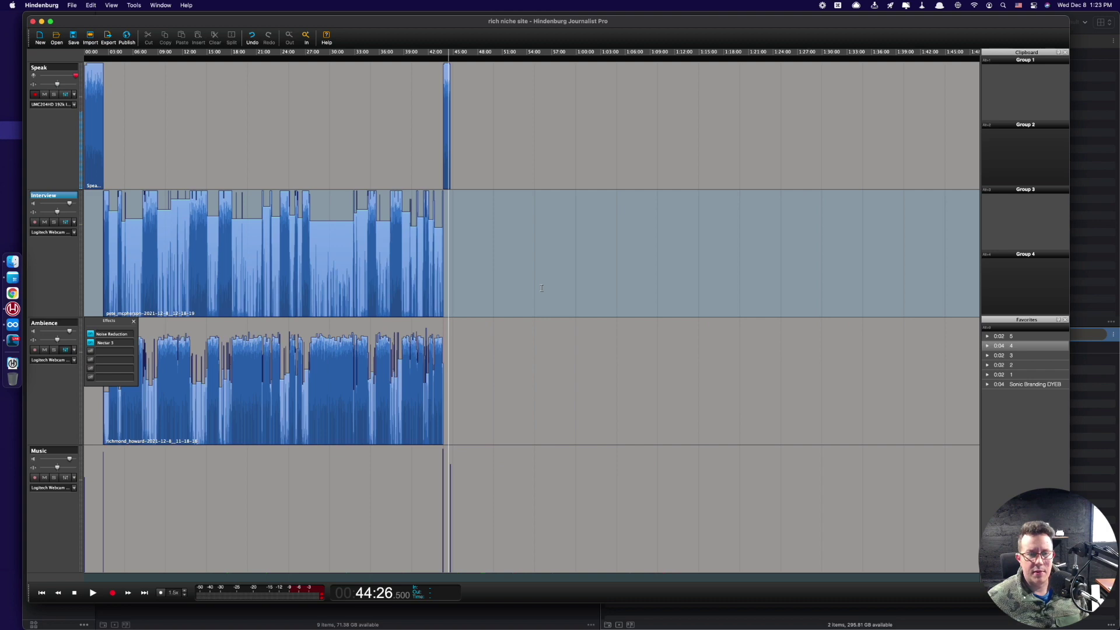
- Set MP3 export options to Mono, keeping 96 kbps, No conversion sample rate and -16 LUFS
click(118, 167)
key(super+plus)
key(super+plus)
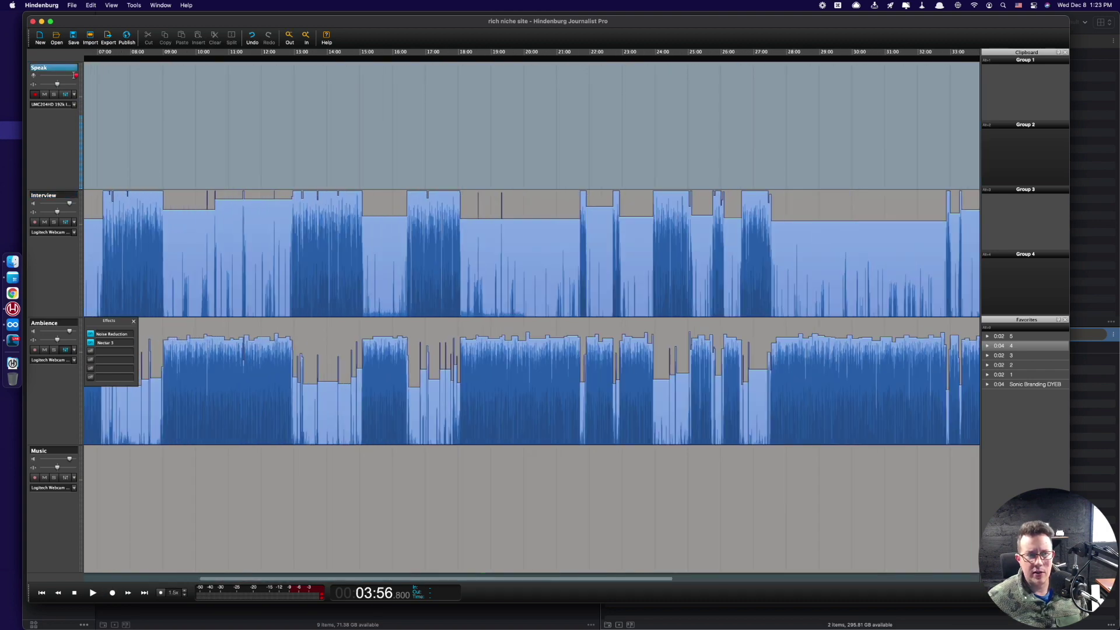
click(109, 36)
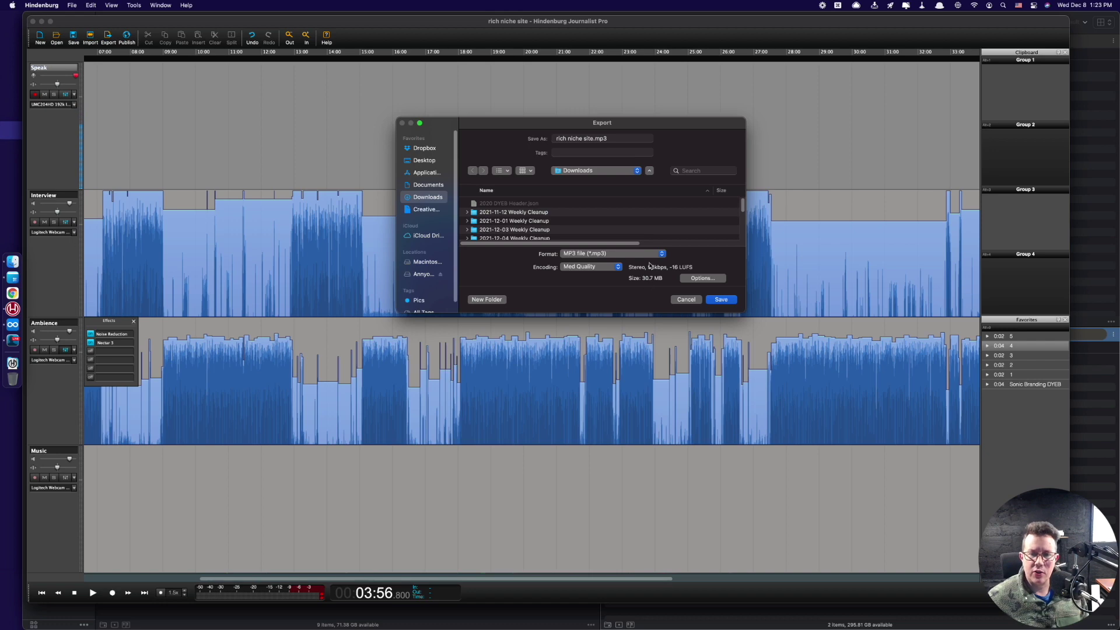
click(695, 280)
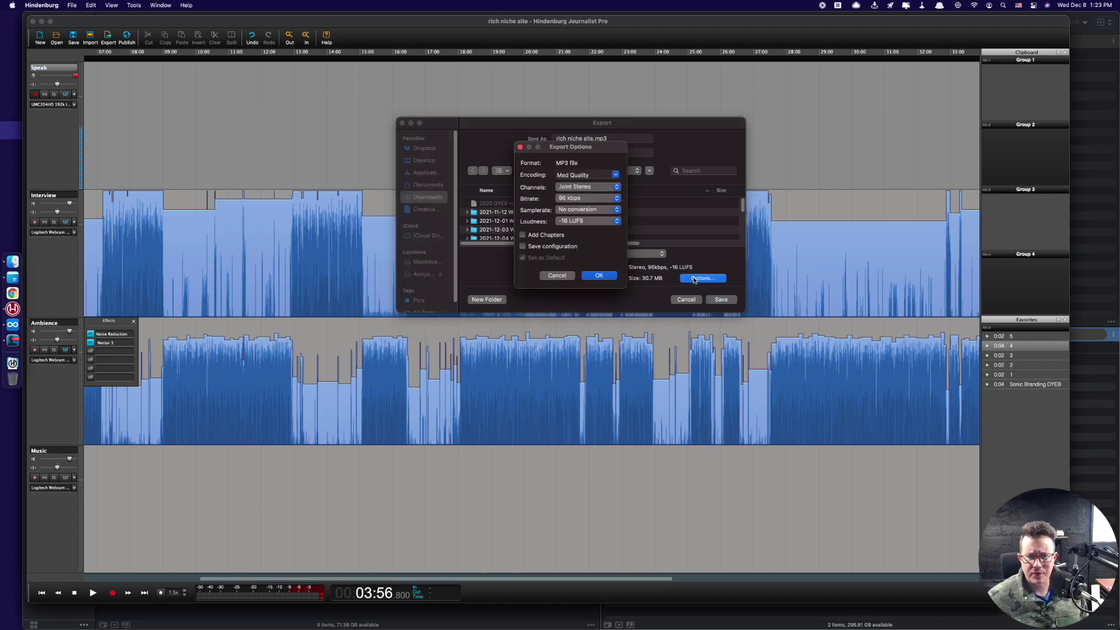
click(587, 188)
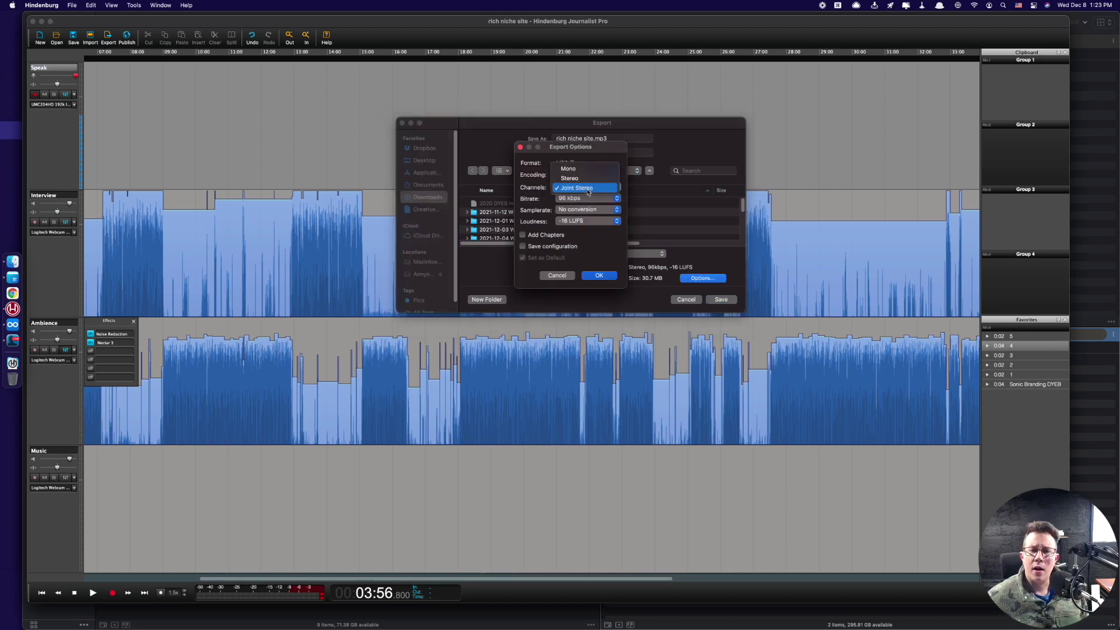
click(584, 168)
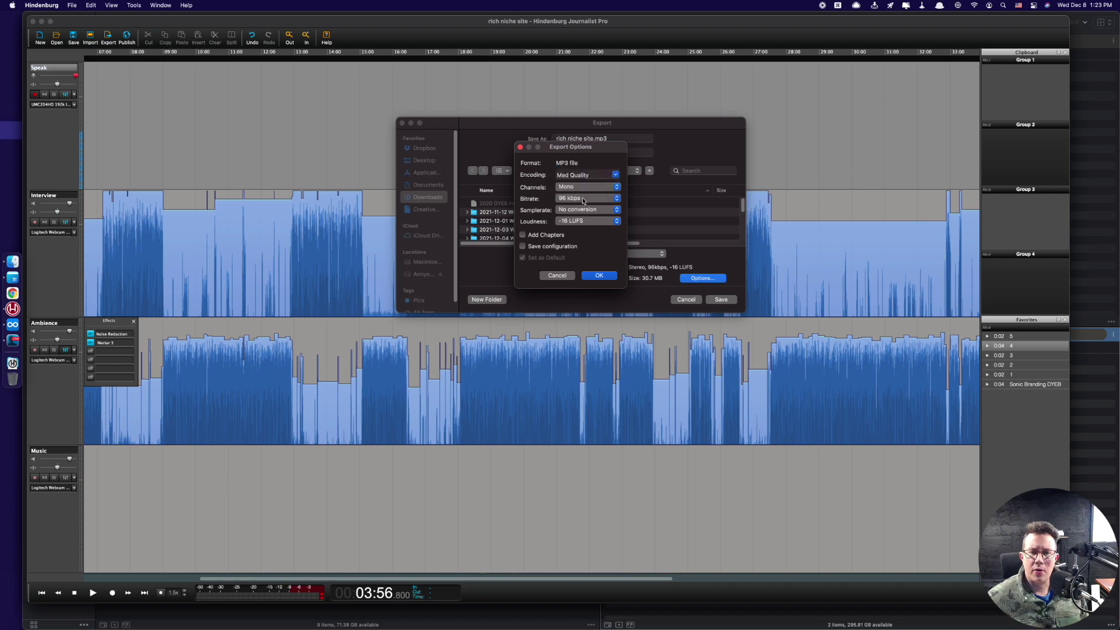
click(583, 199)
click(583, 199)
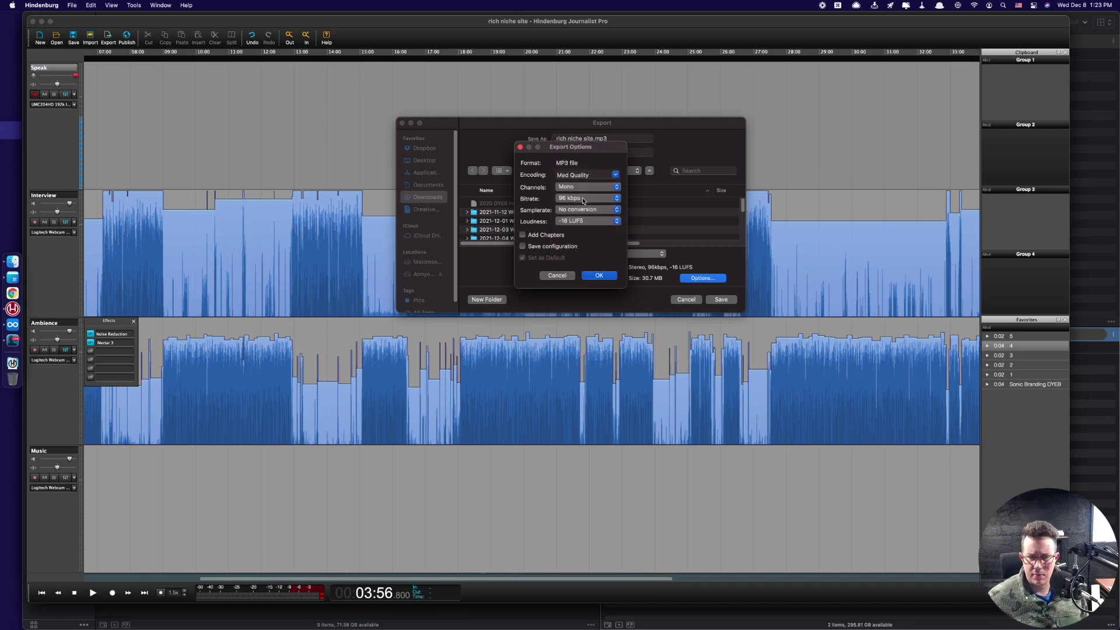
click(584, 210)
click(585, 211)
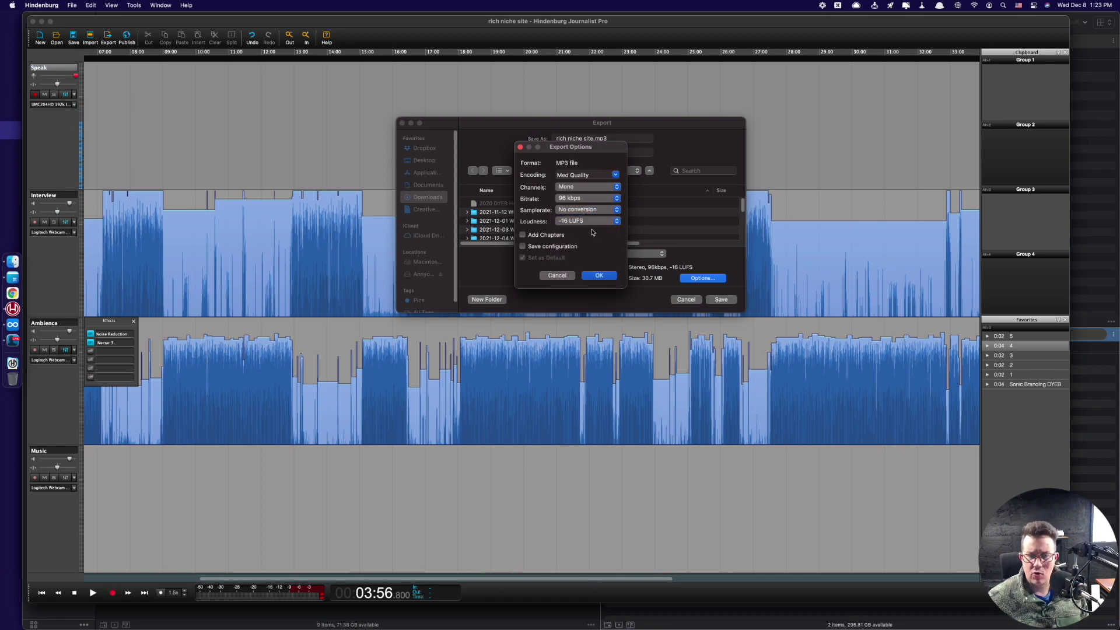
click(598, 276)
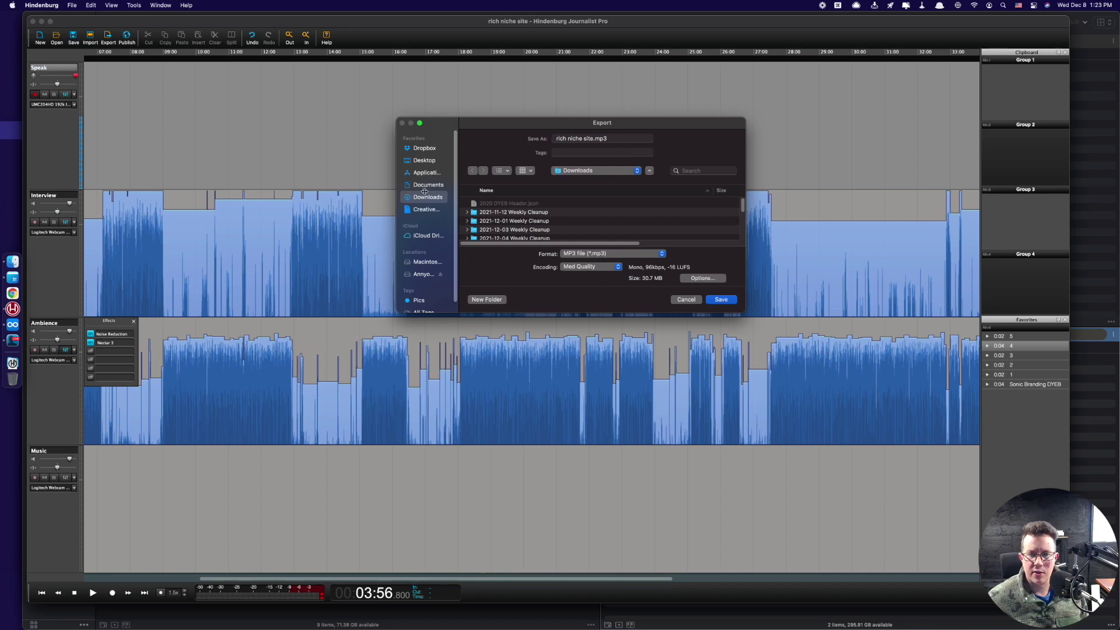
- Save the export as 'rich niche site.mp3' in Downloads and switch to Ecamm Live
click(721, 300)
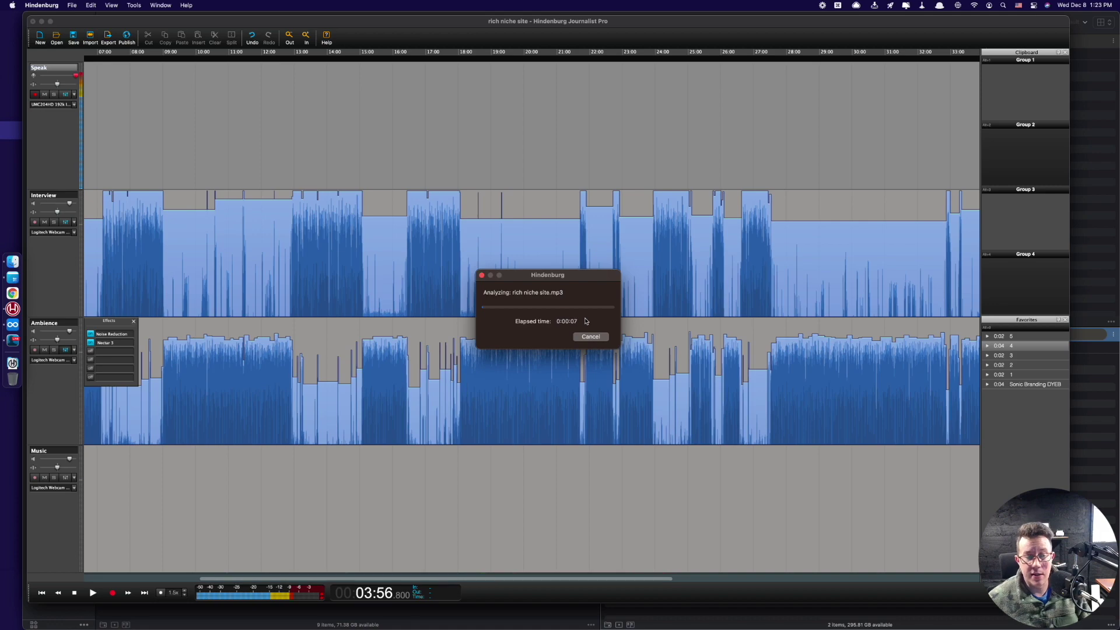
click(12, 340)
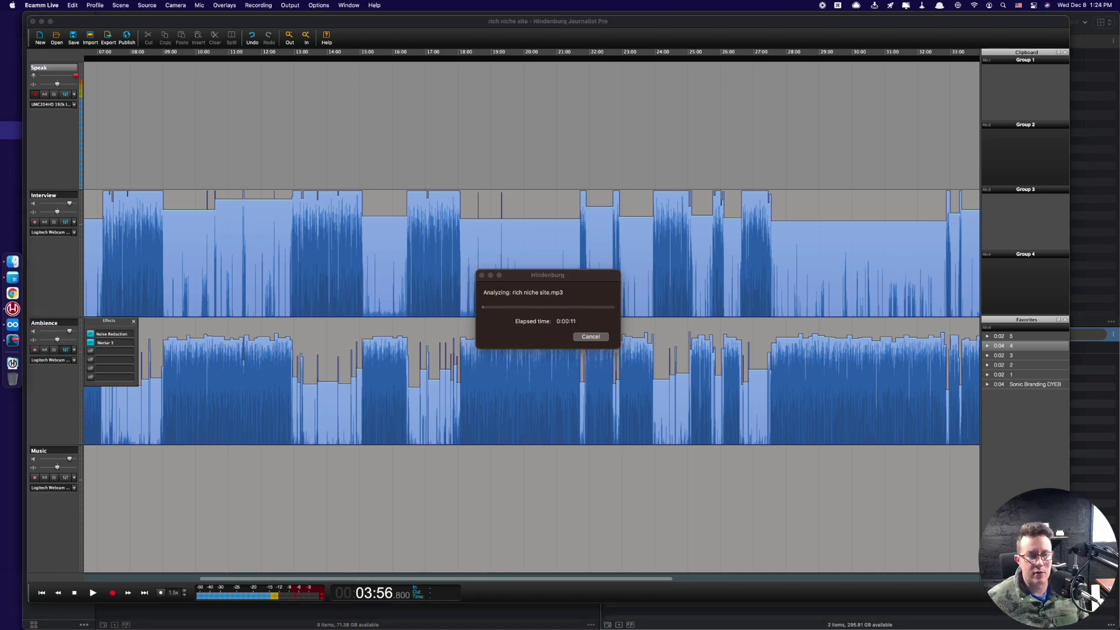